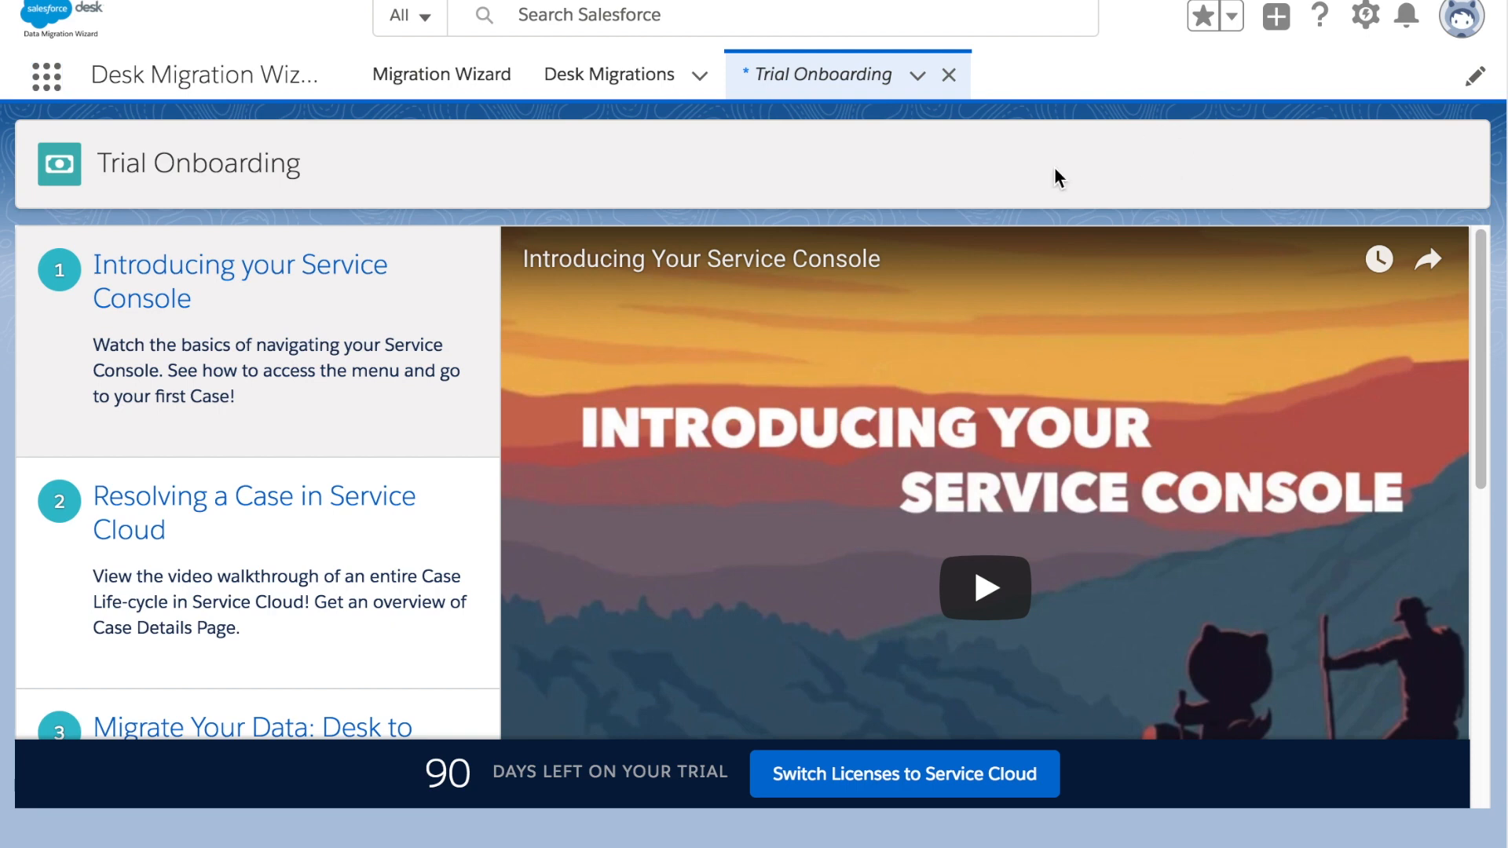
Open the App Launcher to see all available apps, such as Service Console and Desk Migration Wizard
{"action": "left_click", "coordinate": [46, 88]}
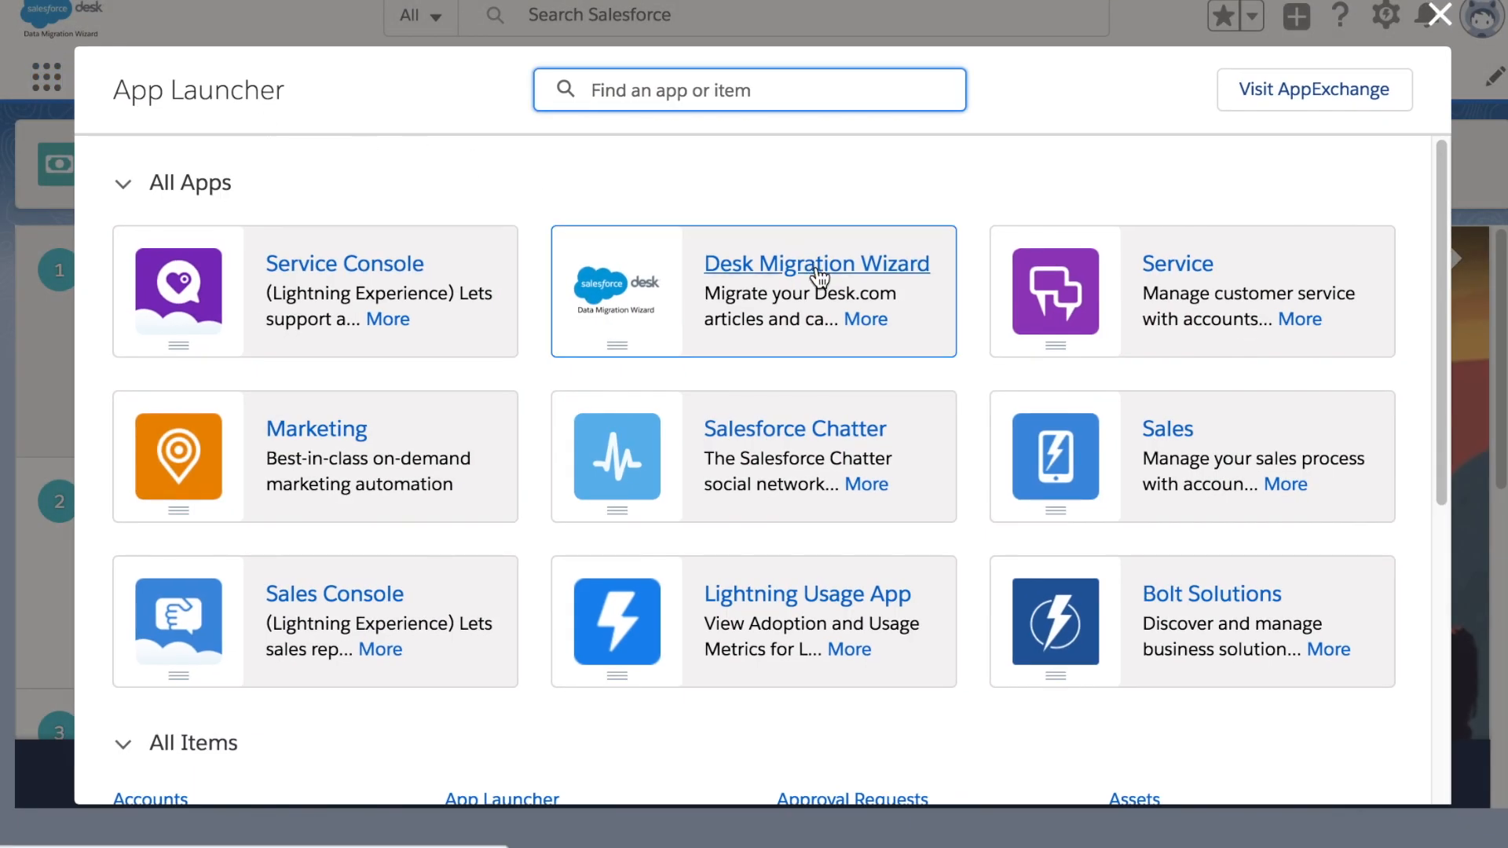
Launch the Desk Migration Wizard app and choose Article Migration
{"action": "left_click", "coordinate": [819, 275]}
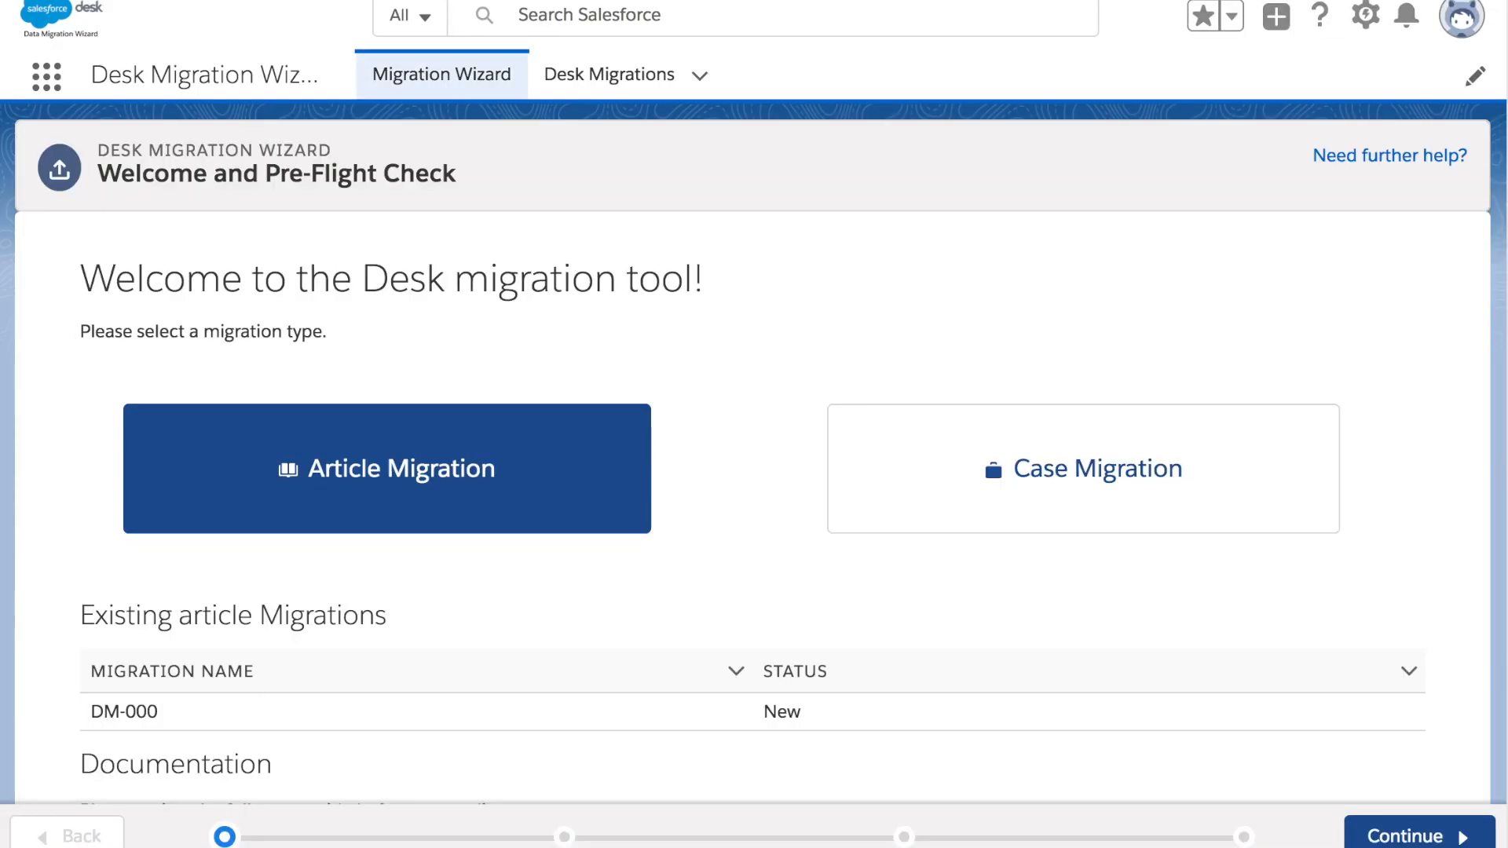
{"action": "left_click", "coordinate": [365, 474]}
{"action": "scroll", "coordinate": [366, 474], "scroll_direction": "down", "scroll_amount": 6}
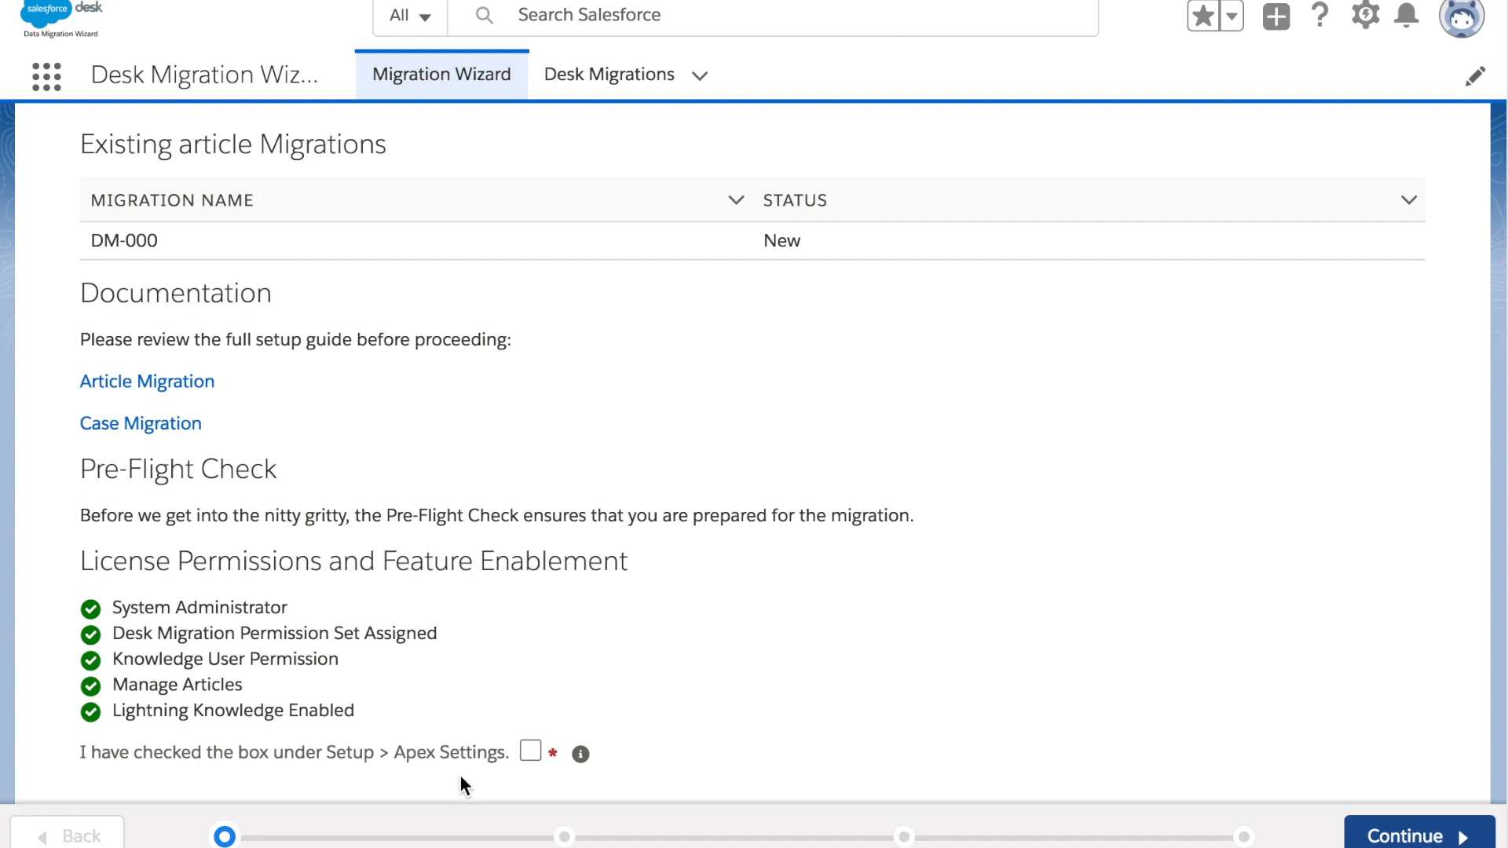
Confirm the Apex Settings prerequisite is done and pass the Pre-Flight Check
{"action": "left_click", "coordinate": [582, 757]}
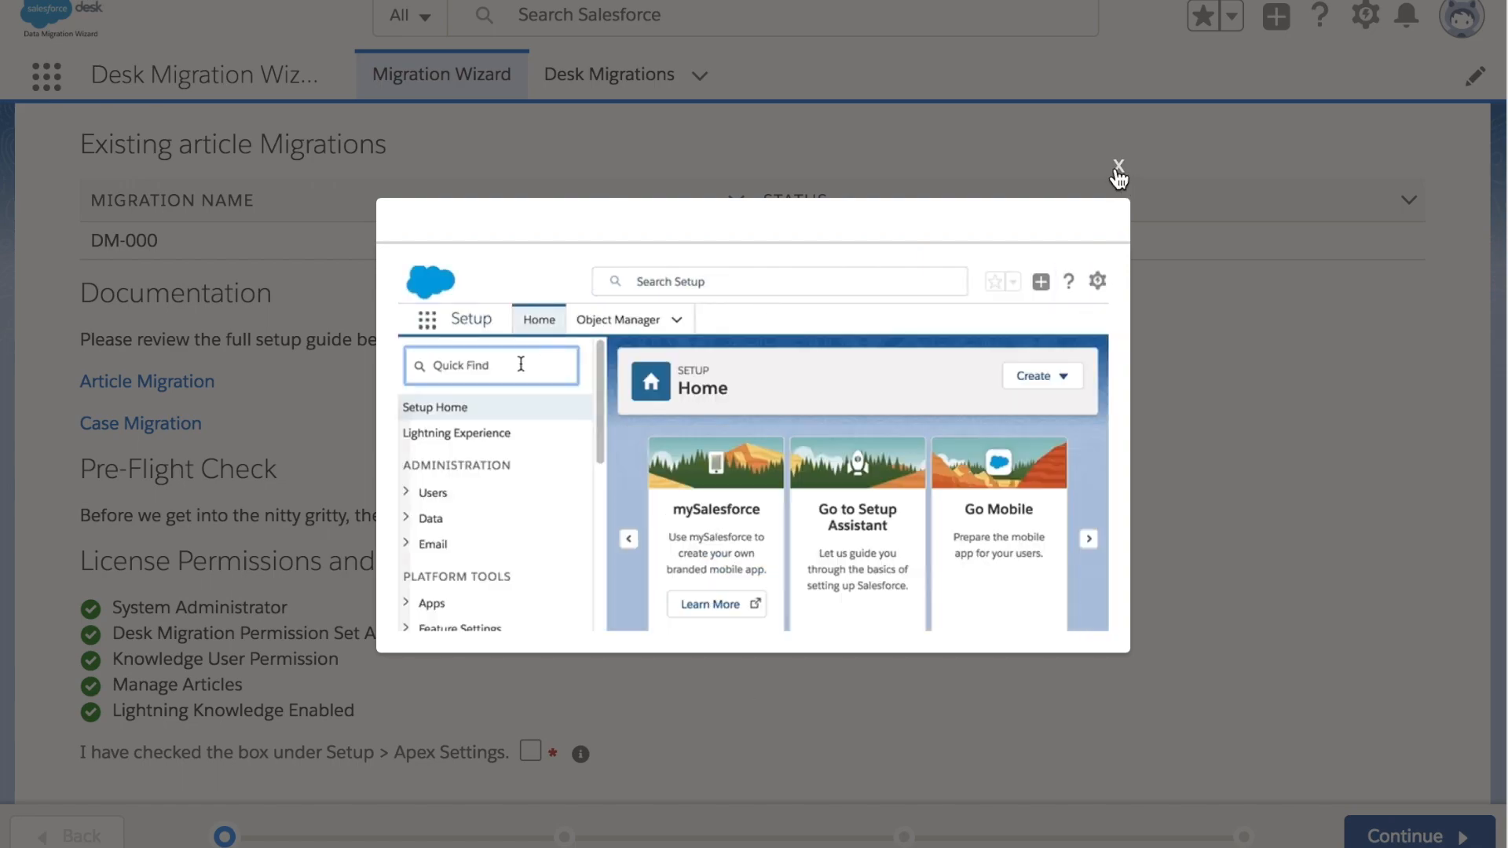
{"action": "left_click", "coordinate": [1118, 166]}
{"action": "left_click", "coordinate": [527, 753]}
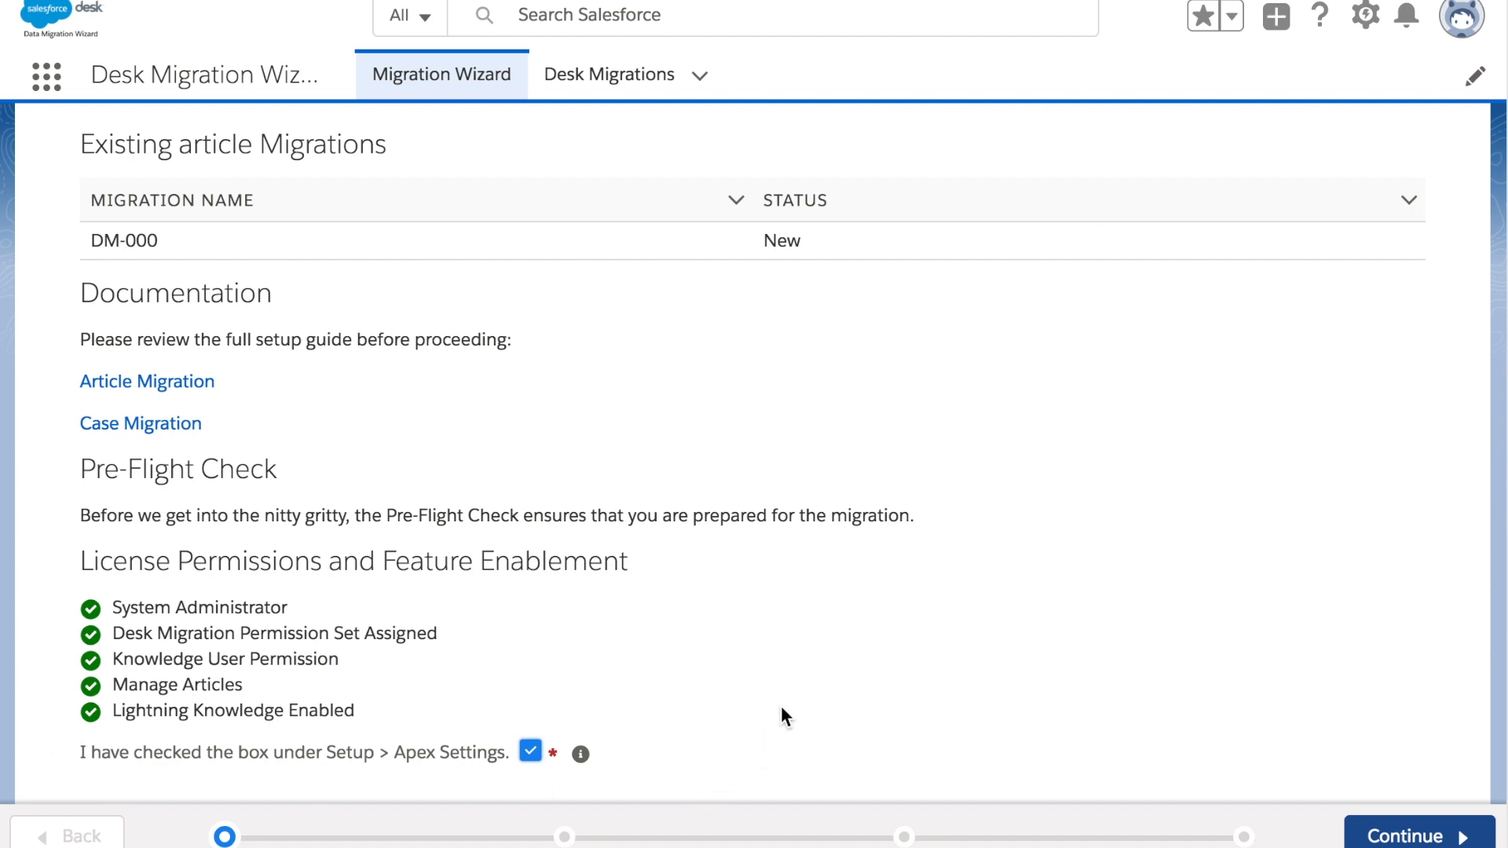
{"action": "left_click", "coordinate": [1410, 837]}
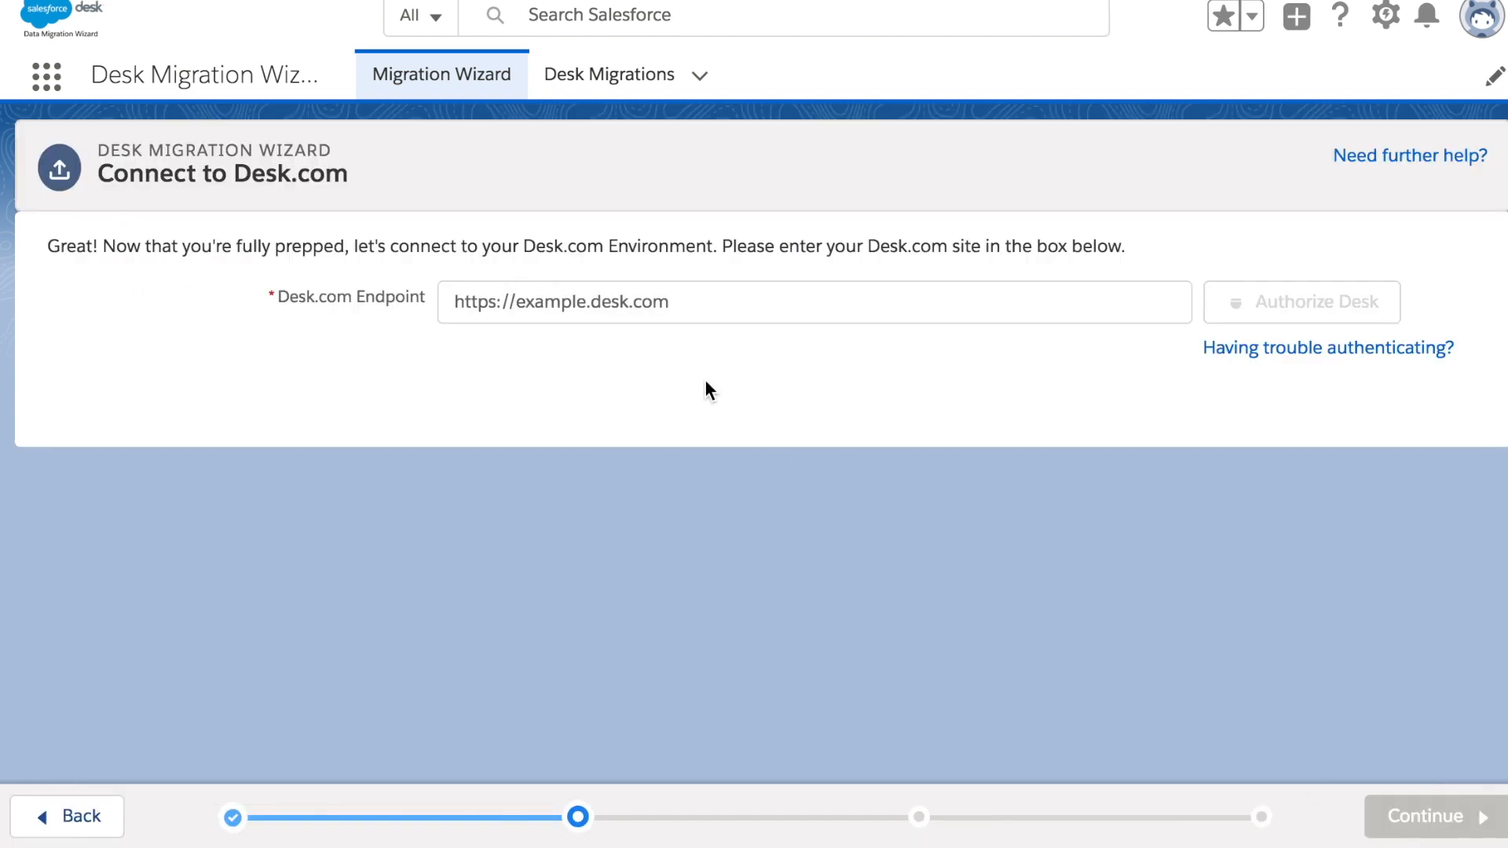
{"action": "left_click", "coordinate": [687, 305]}
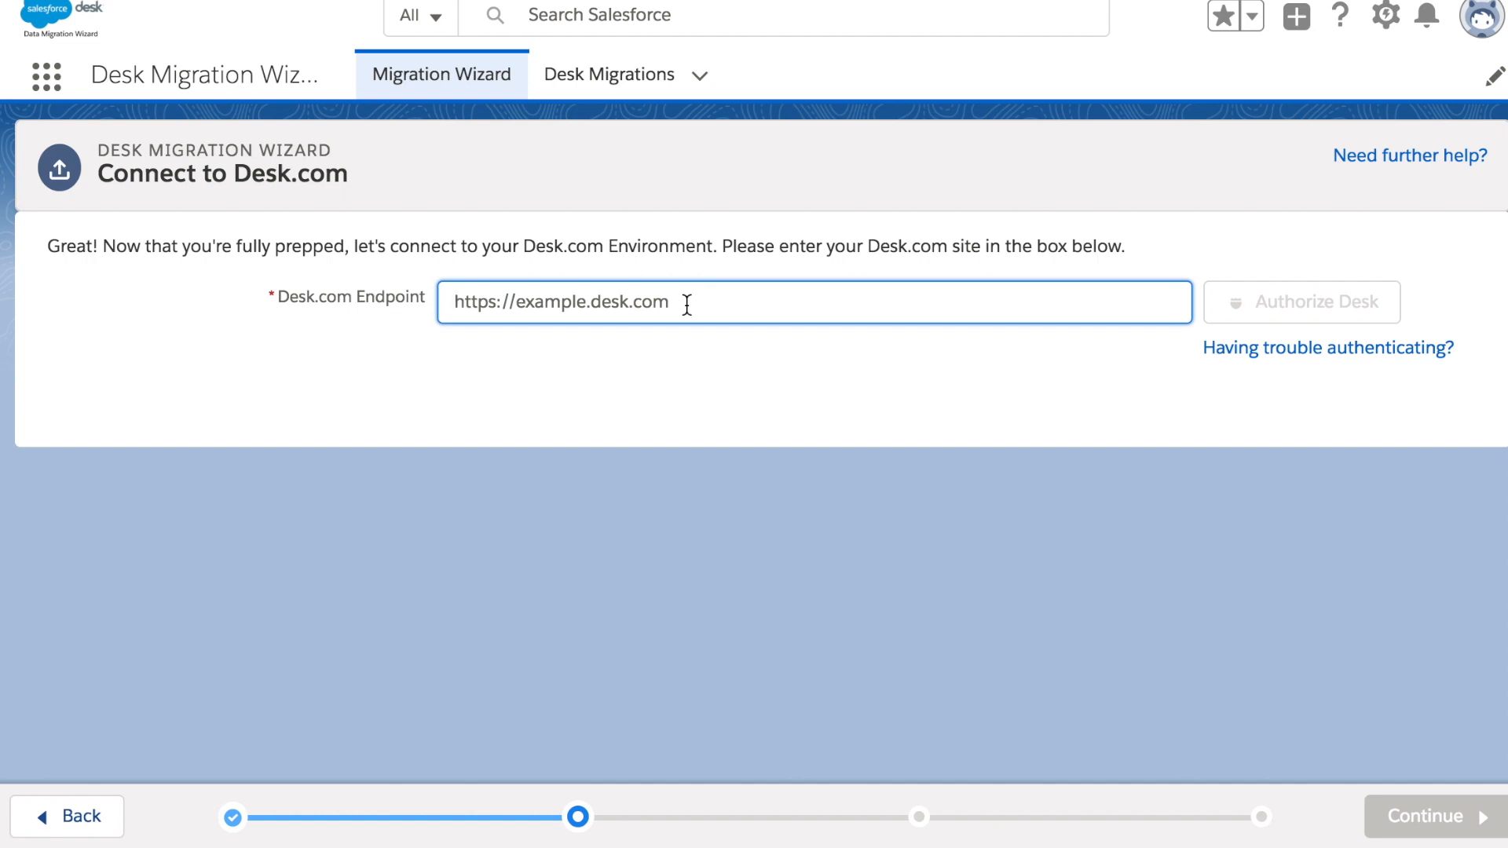
{"action": "type", "text": "http"}
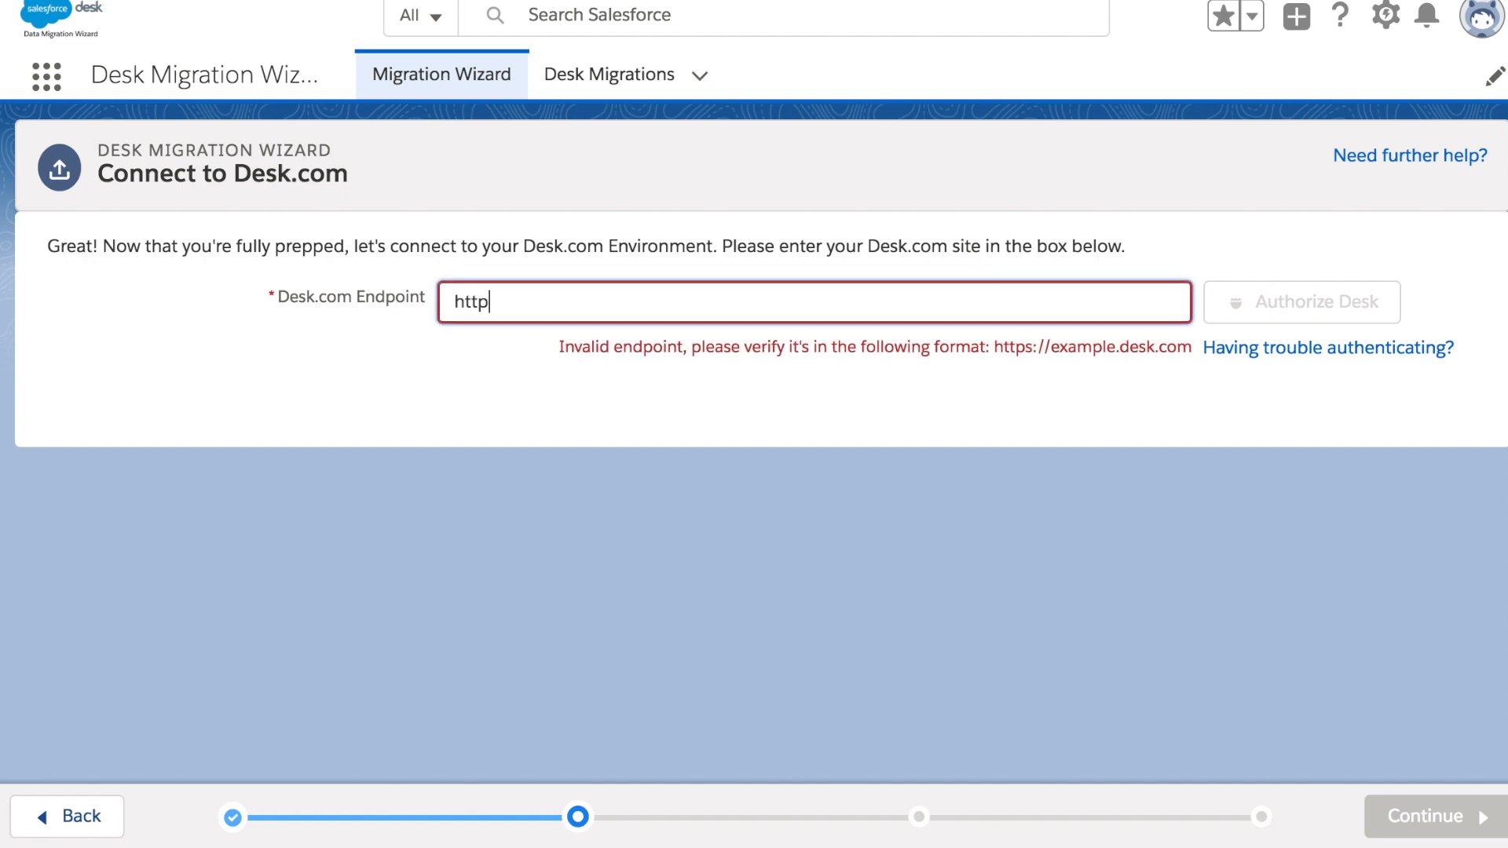
{"action": "type", "text": "s://zzz-scmtkb.desk.com"}
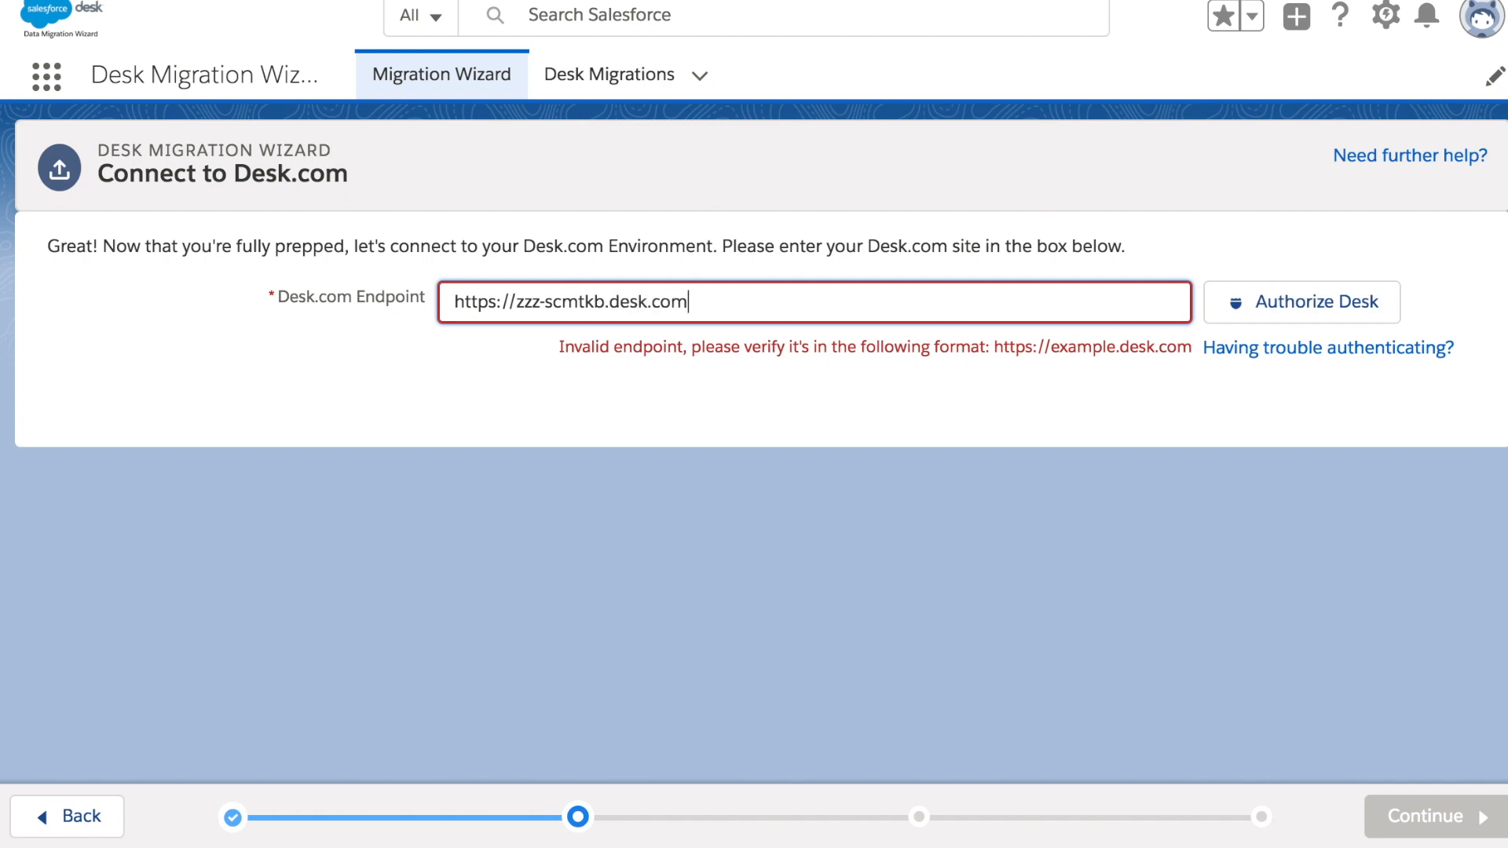
{"action": "left_click", "coordinate": [1294, 308]}
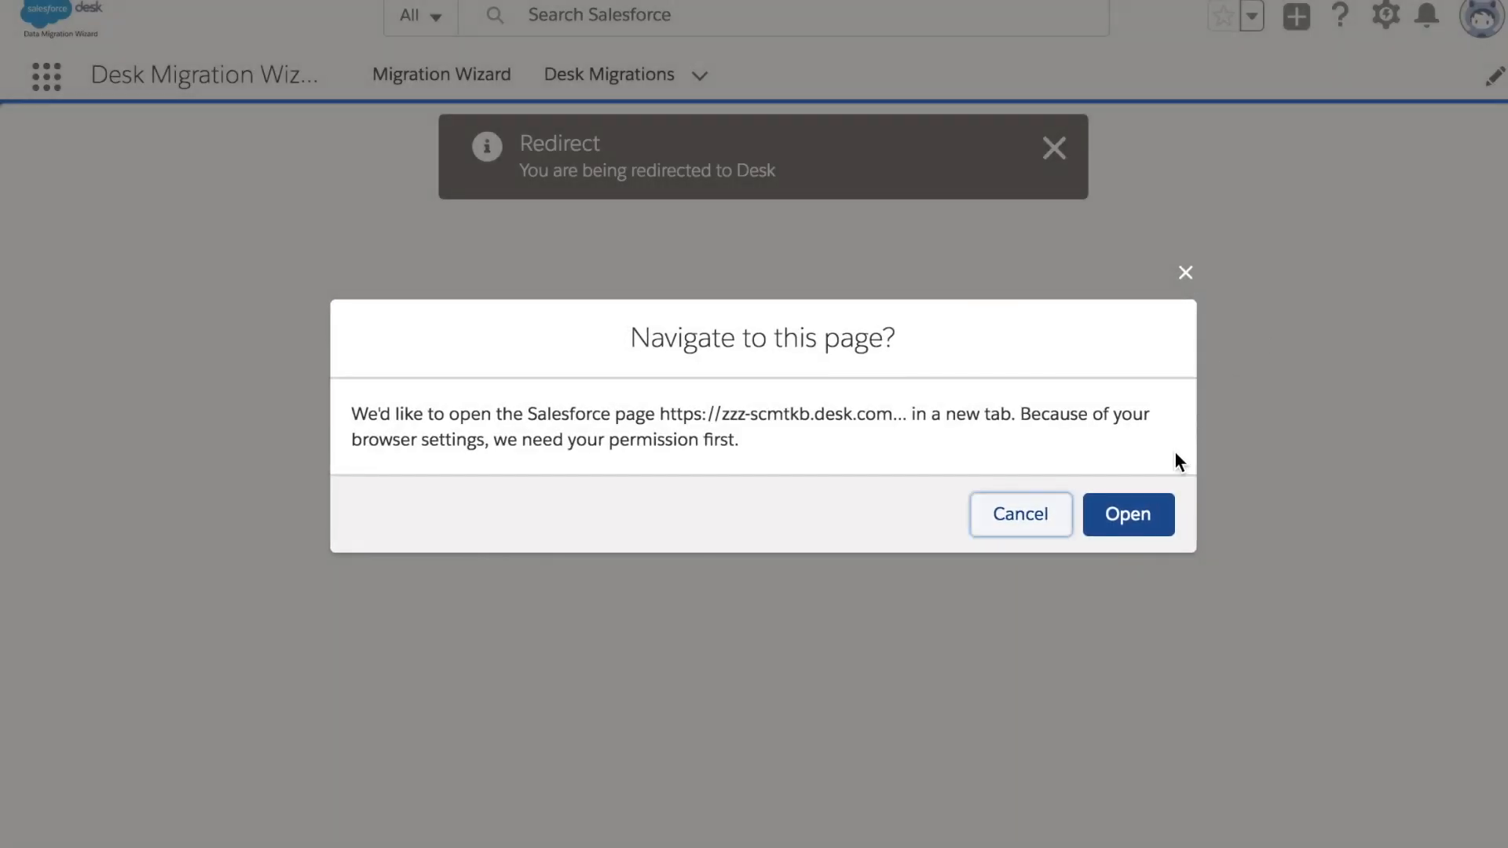
{"action": "left_click", "coordinate": [1146, 516]}
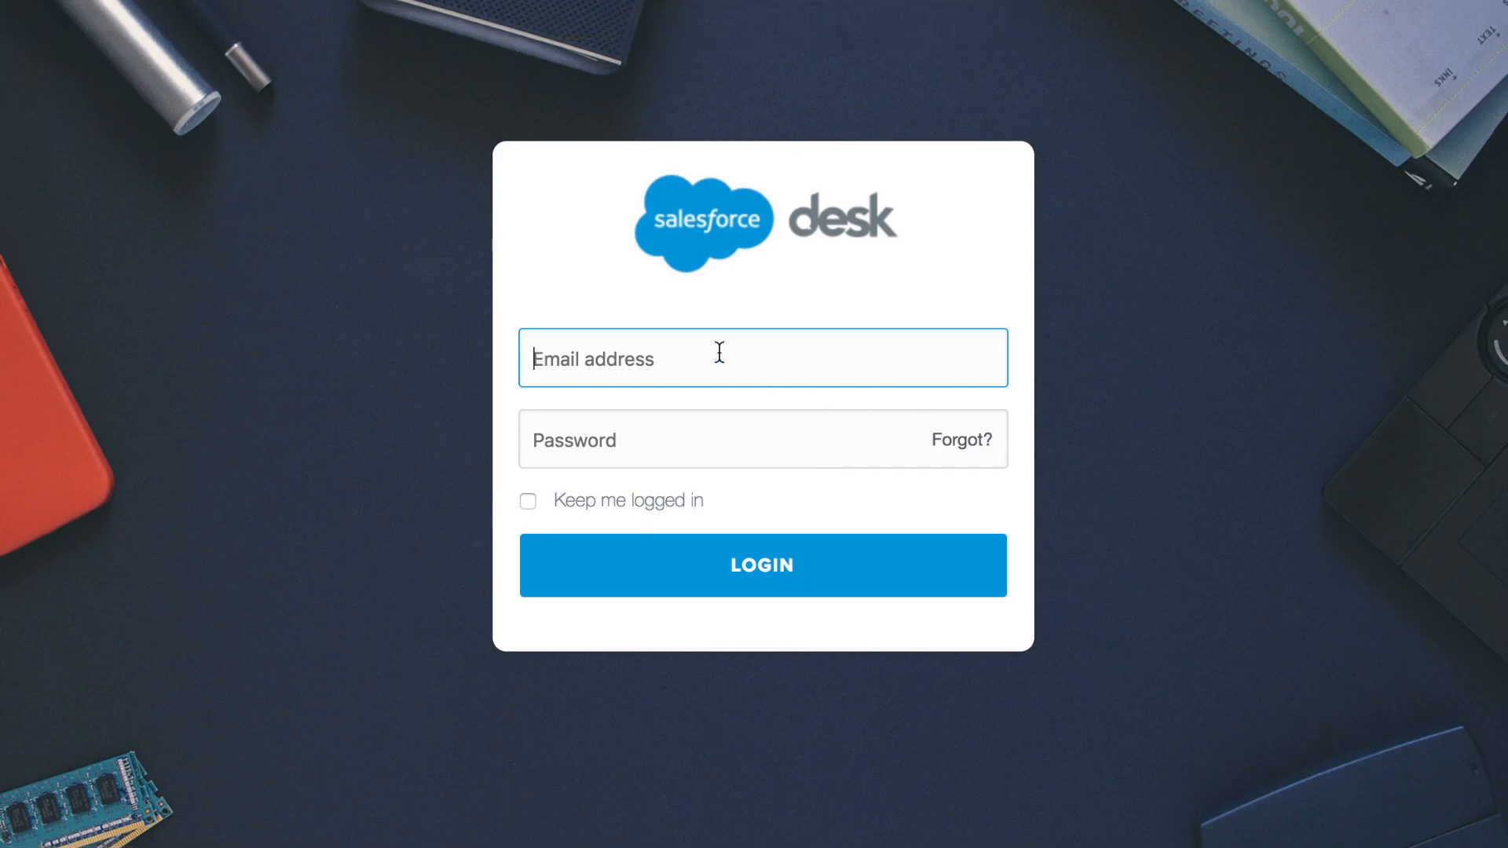
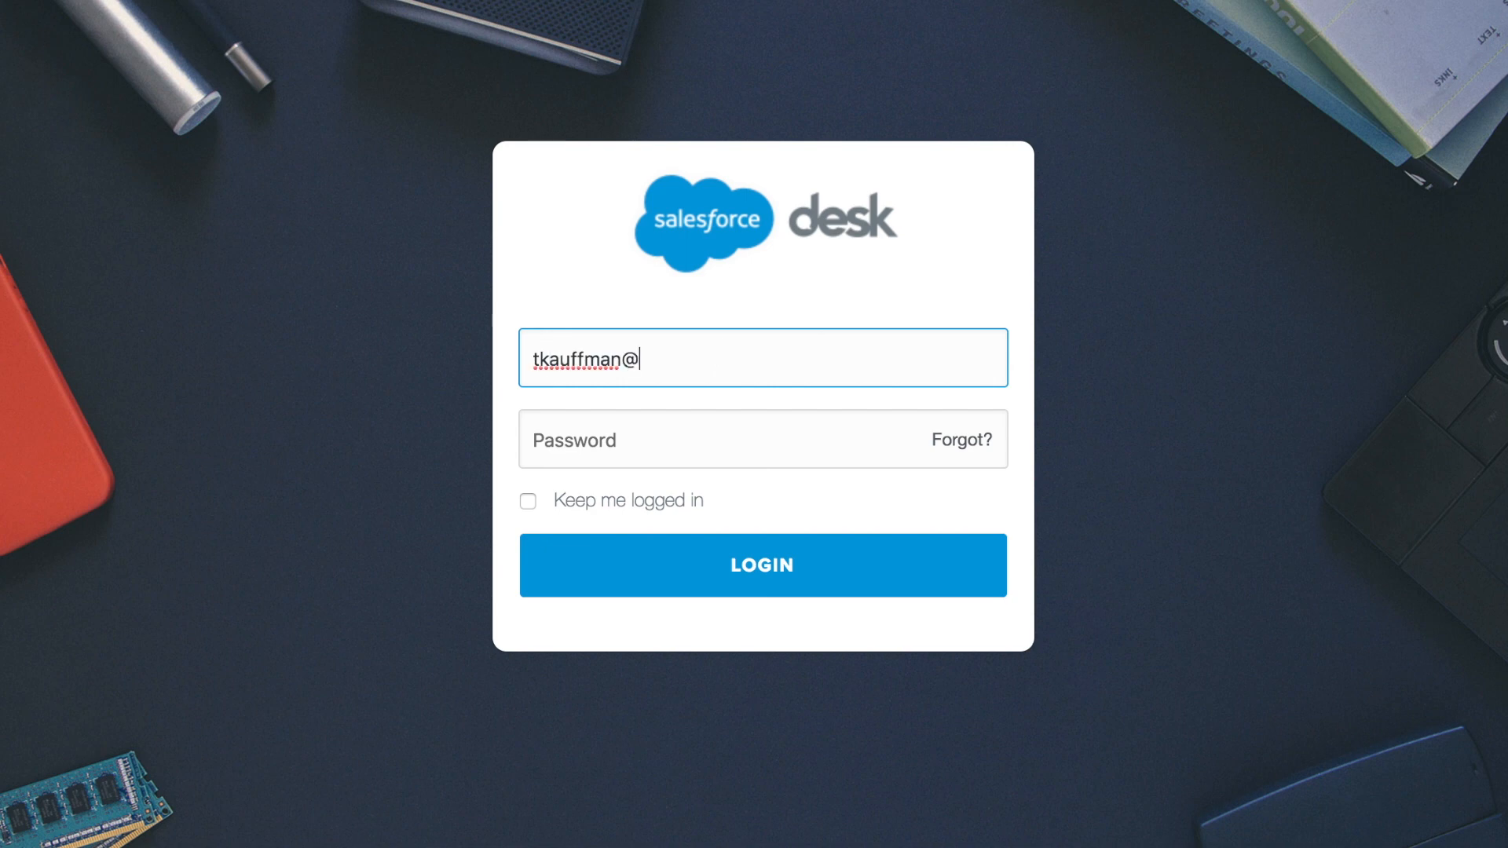
Log in to Desk.com with the account email and password, then grant the migration tool access
{"action": "key", "text": "Tab"}
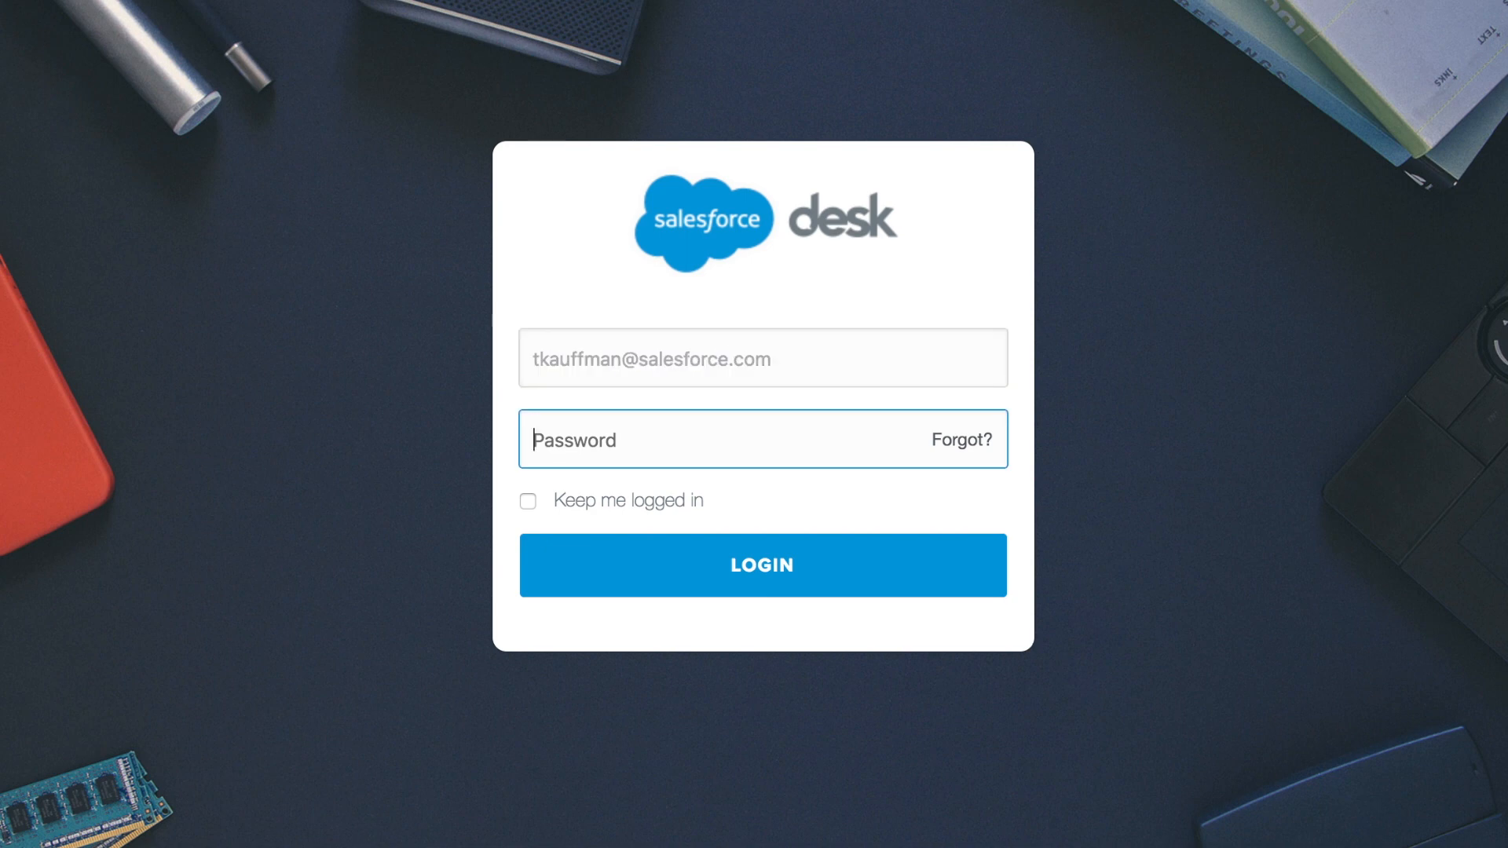
{"action": "type", "text": "*******"}
{"action": "key", "text": "Return"}
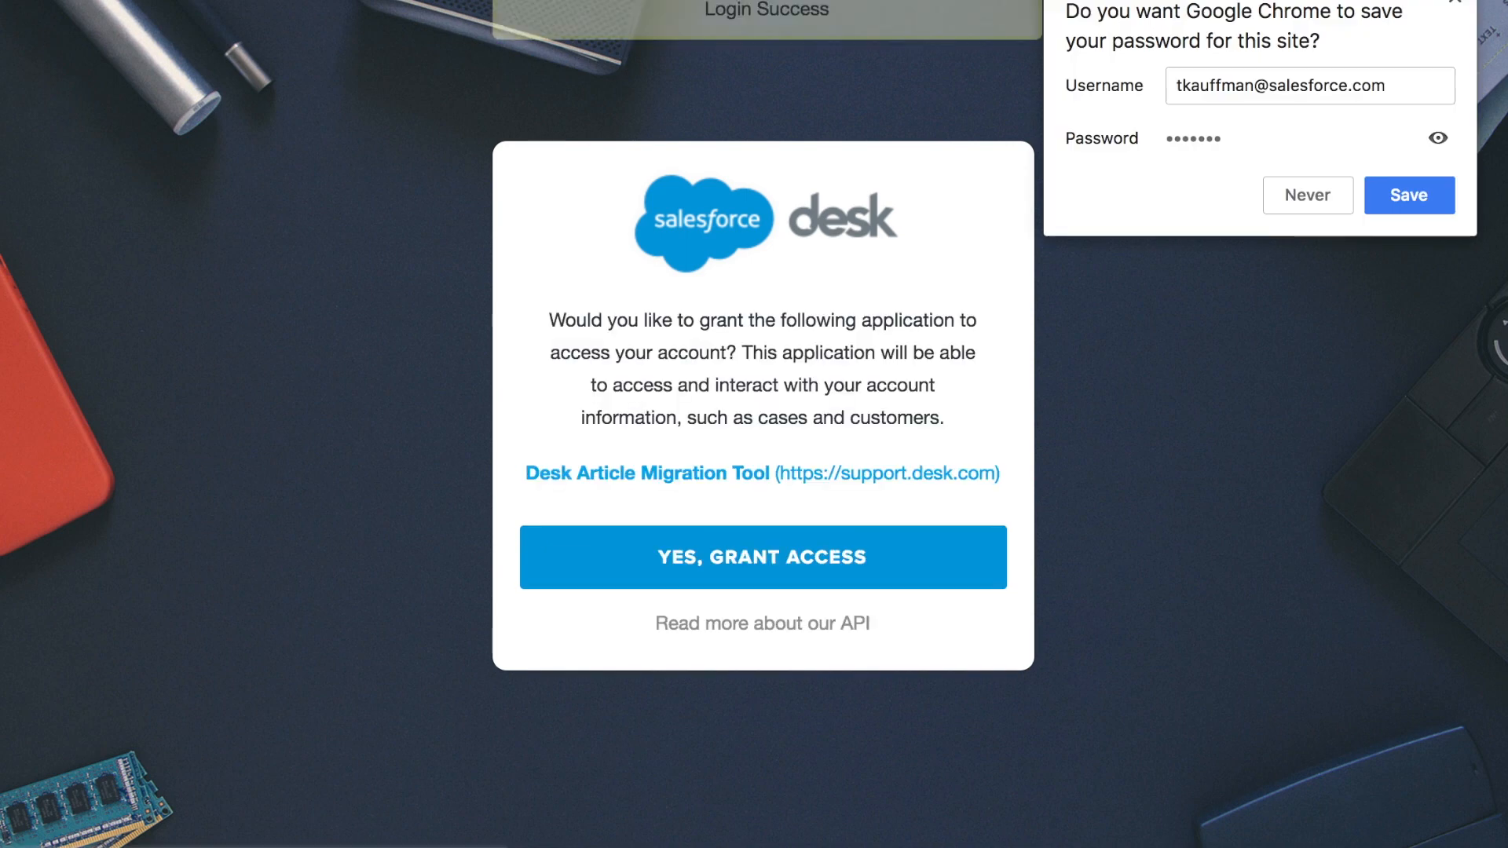
{"action": "left_click", "coordinate": [1225, 339]}
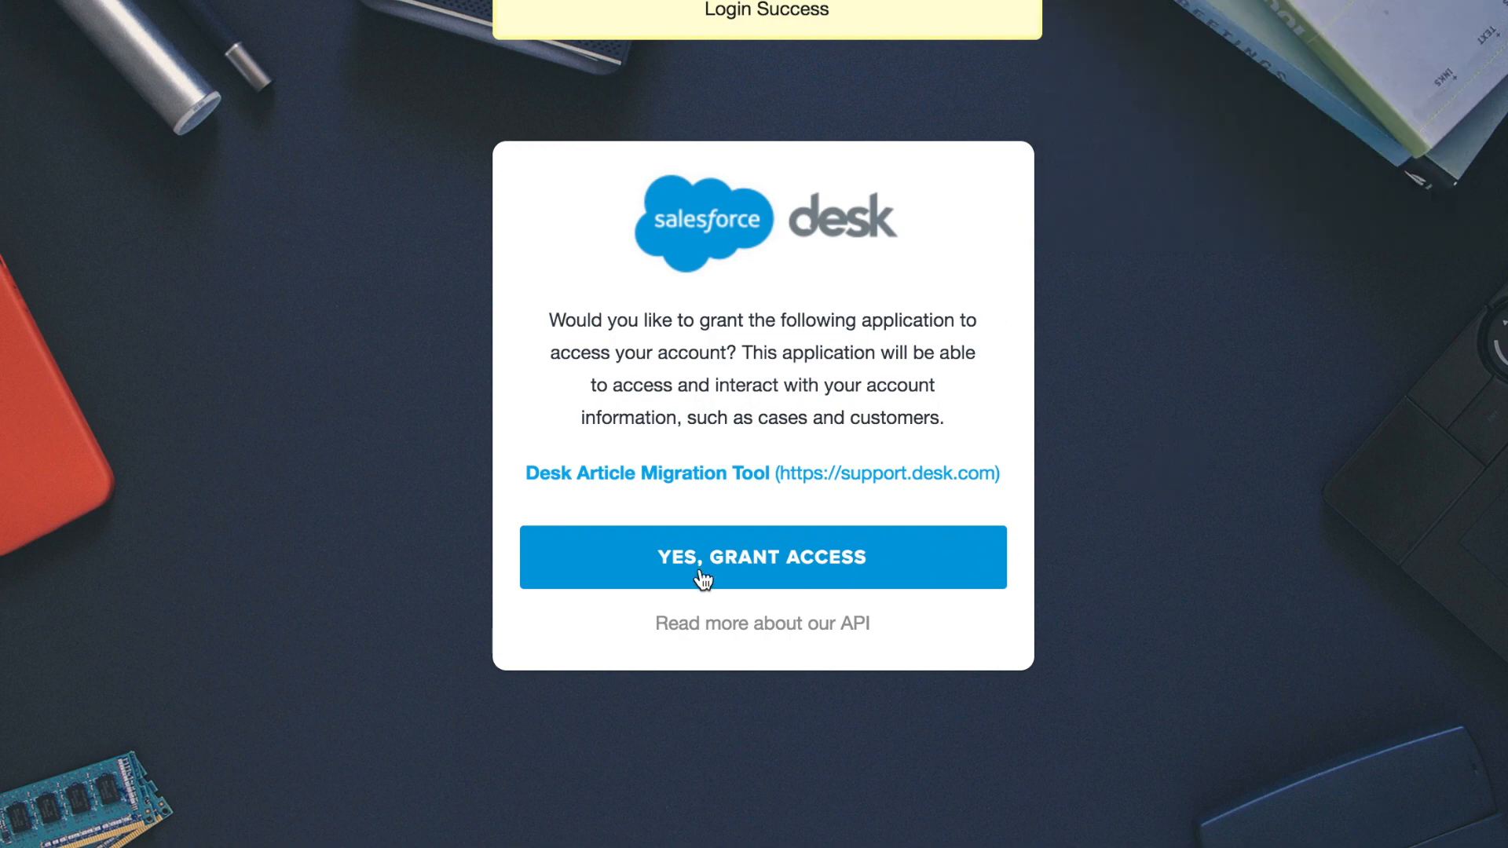
{"action": "left_click", "coordinate": [807, 587]}
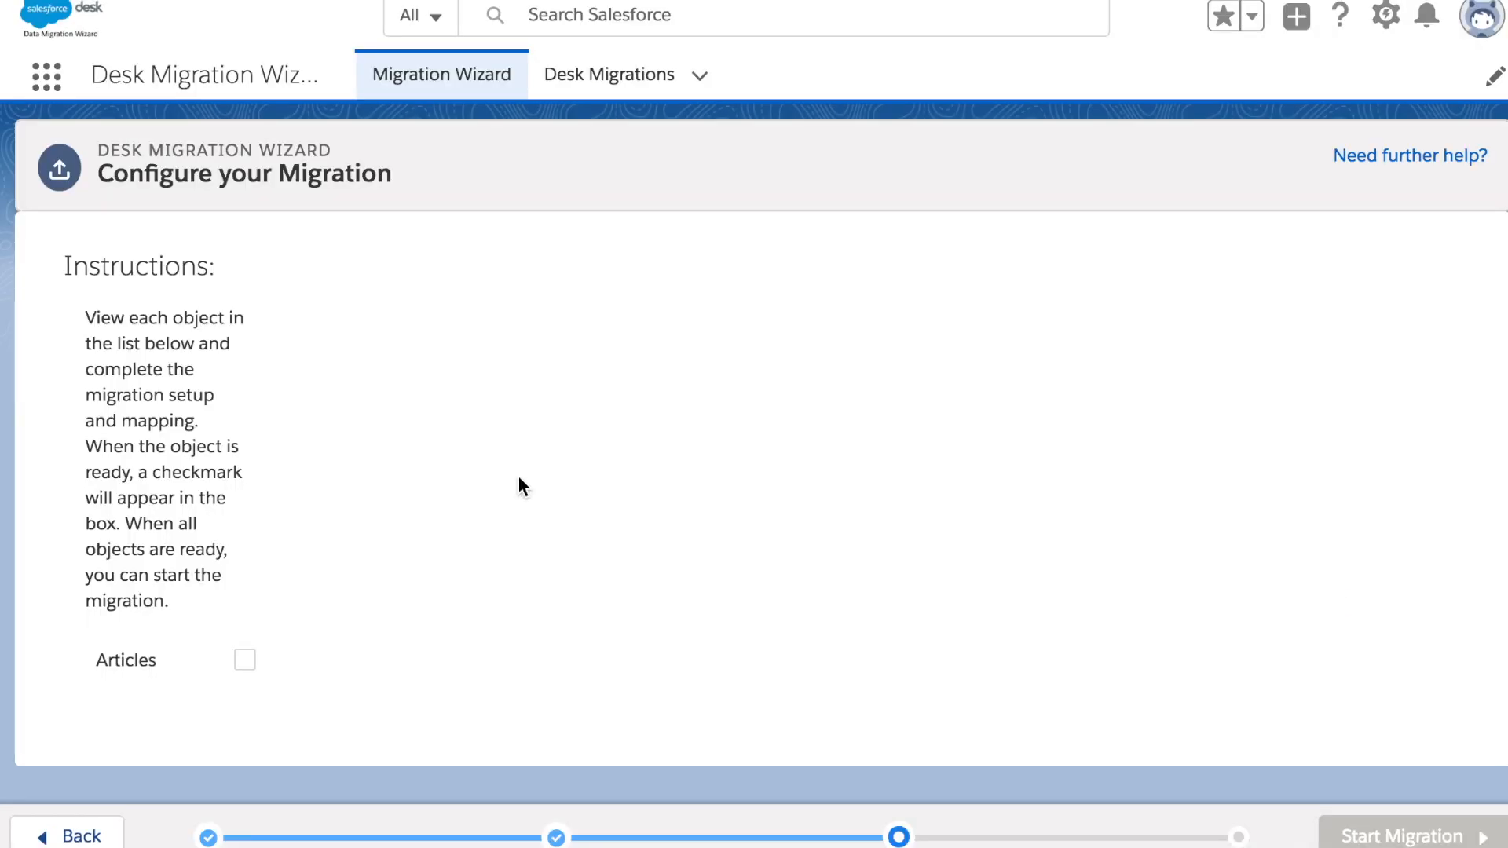
In the Articles mapping, select Knowledge Layout and enable Migrate Topics
{"action": "left_click", "coordinate": [153, 677]}
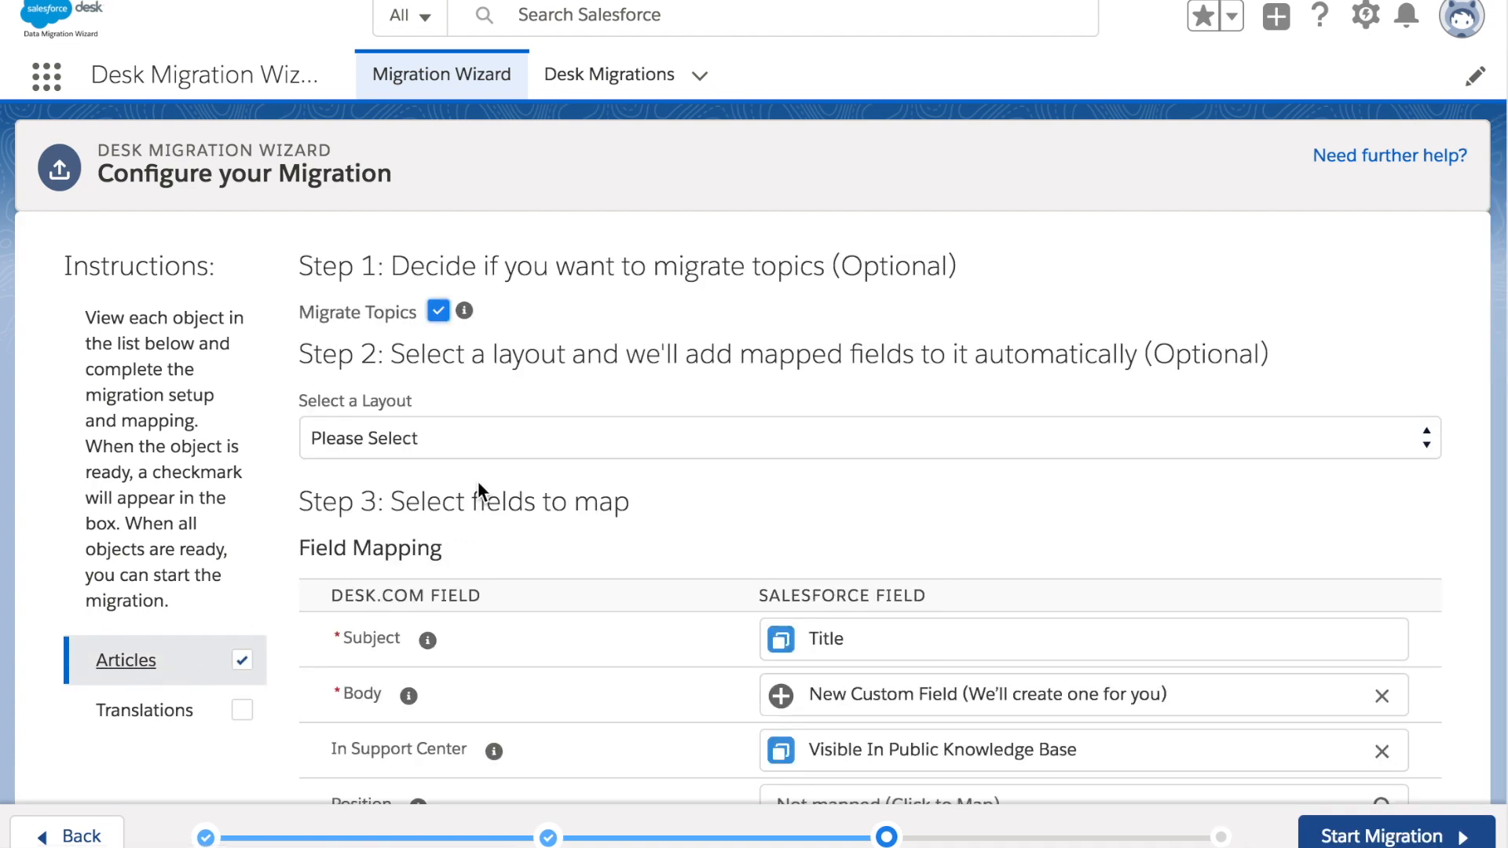
{"action": "left_click", "coordinate": [466, 442]}
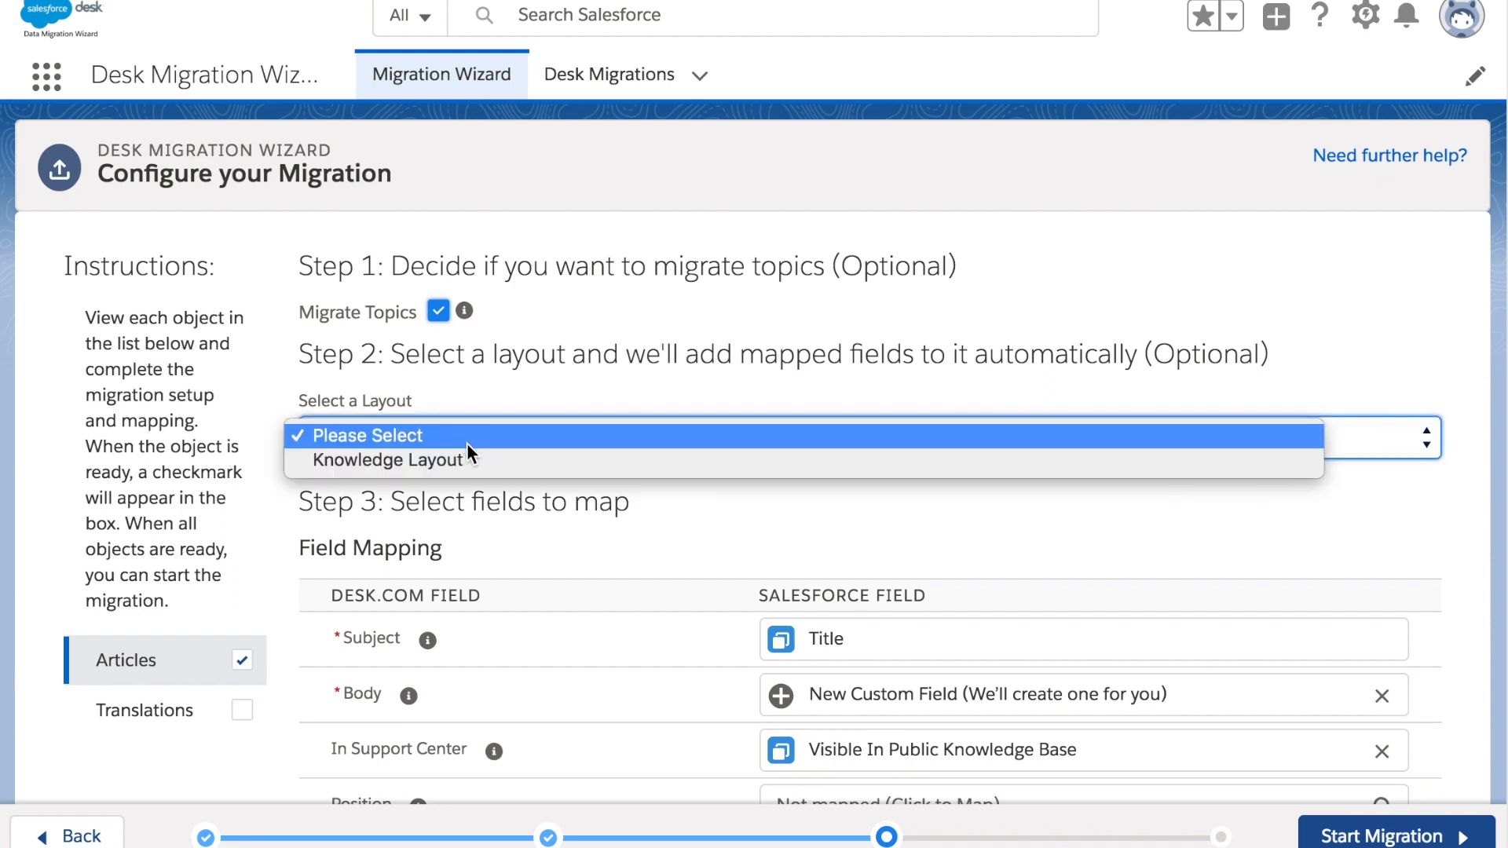
{"action": "left_click", "coordinate": [465, 462]}
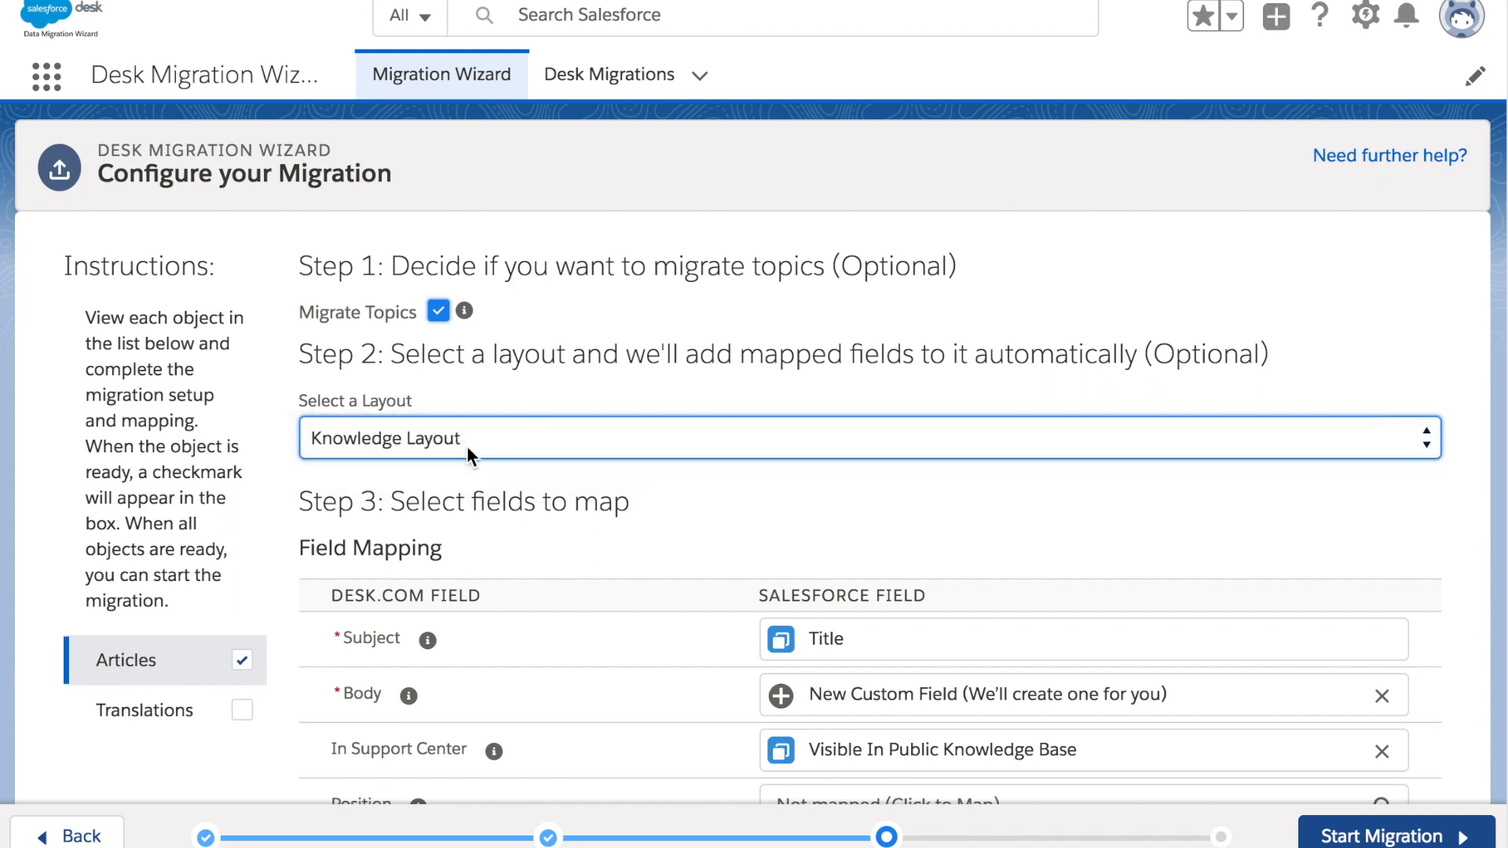
{"action": "left_click", "coordinate": [467, 445]}
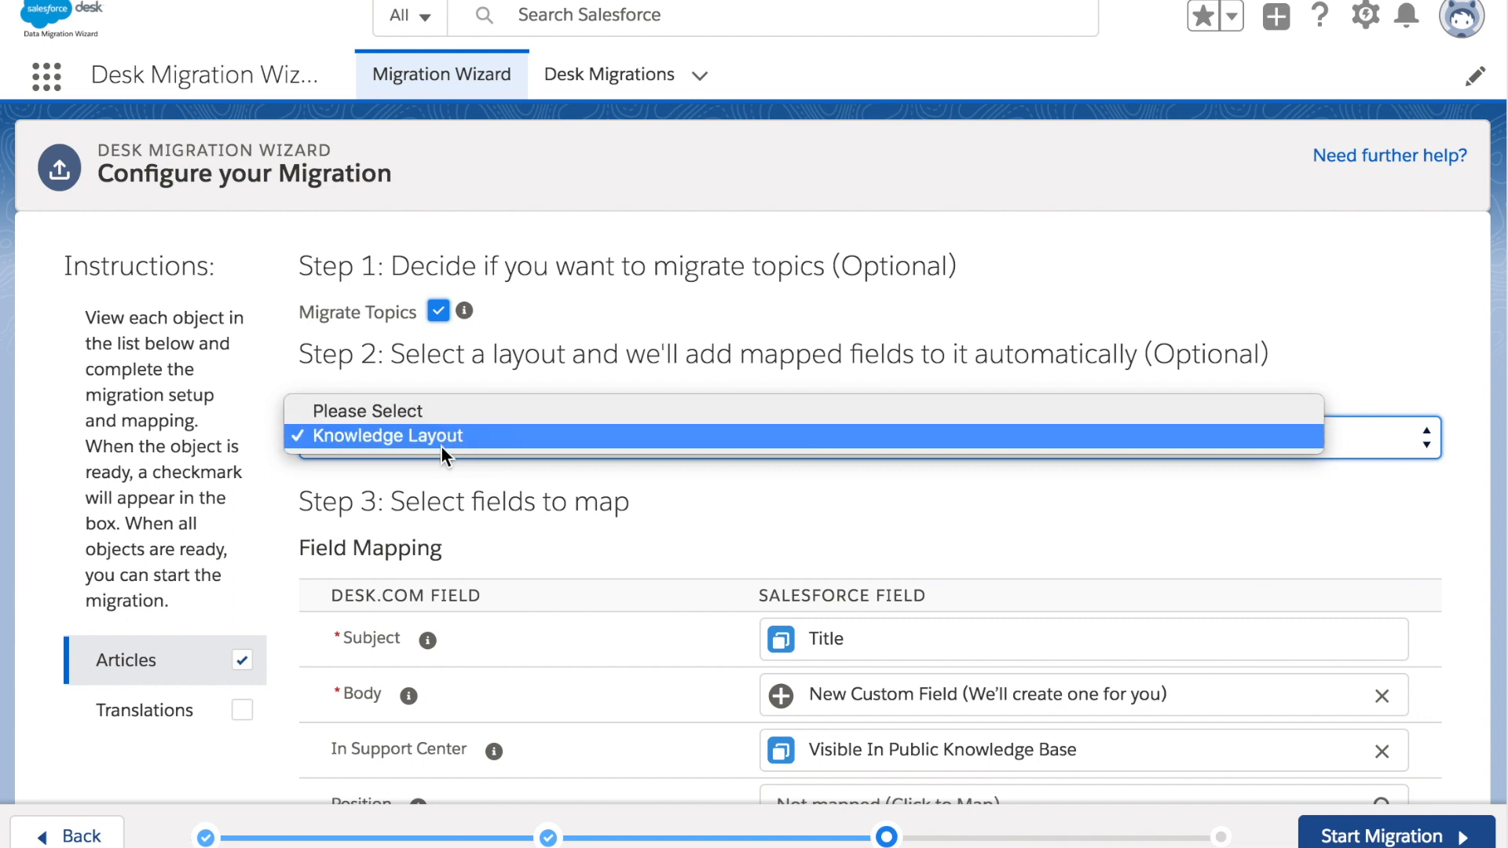
{"action": "left_click", "coordinate": [440, 437]}
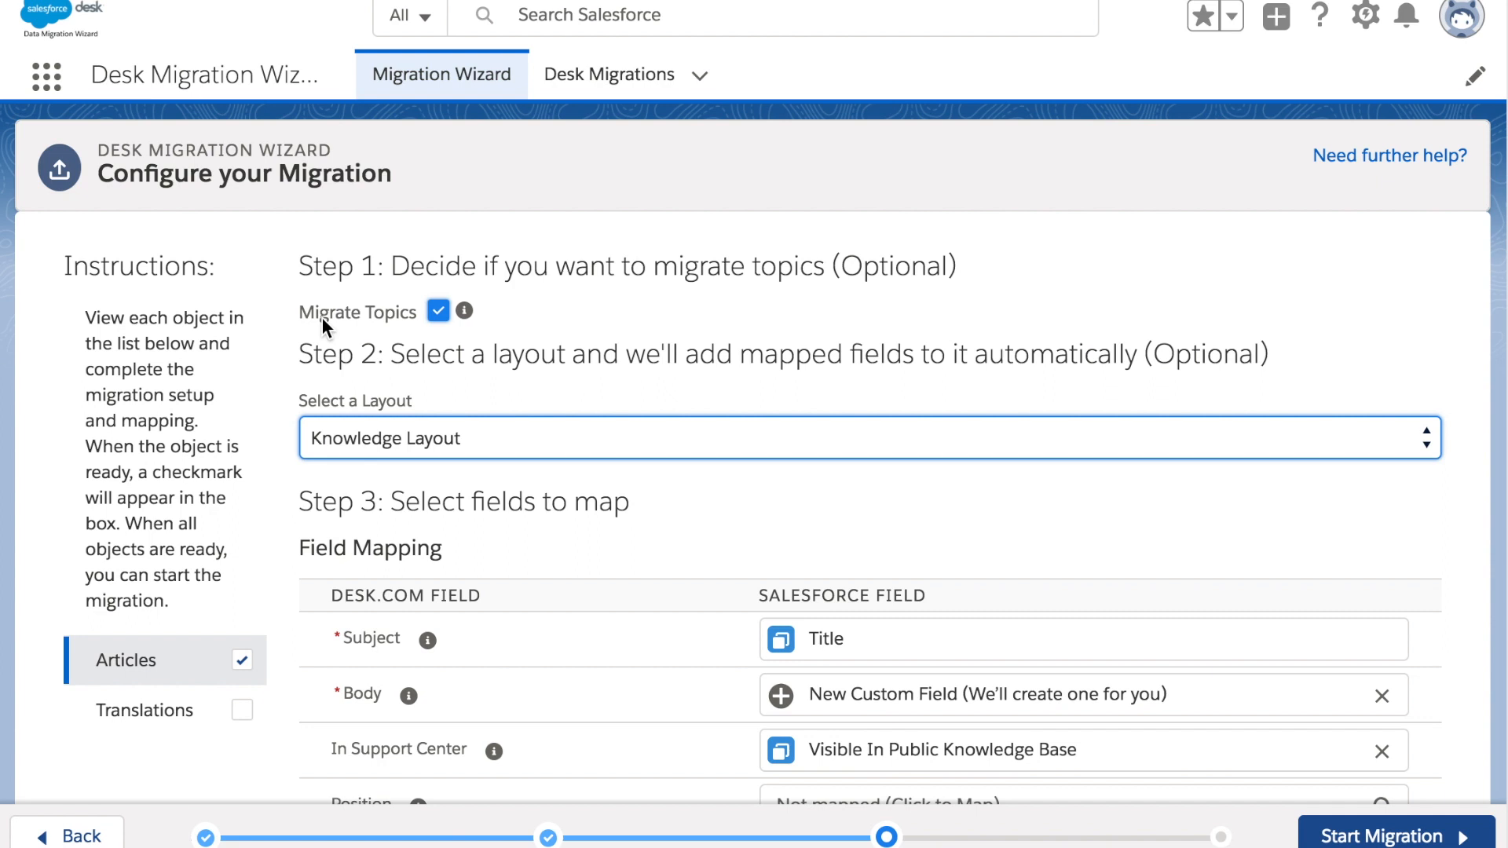
{"action": "left_click", "coordinate": [525, 316]}
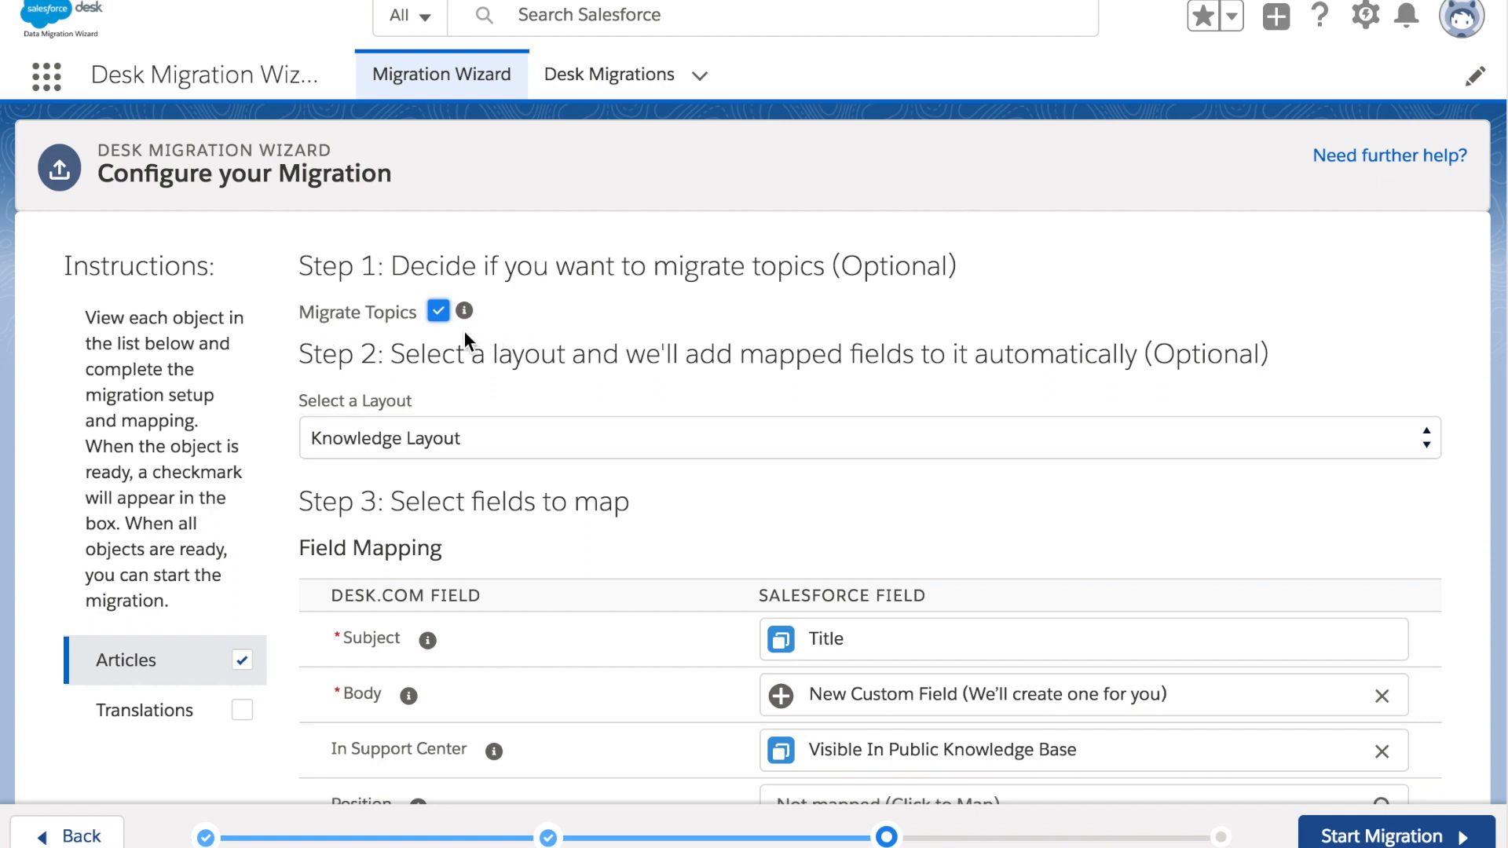
{"action": "scroll", "coordinate": [486, 328], "scroll_direction": "down", "scroll_amount": 1}
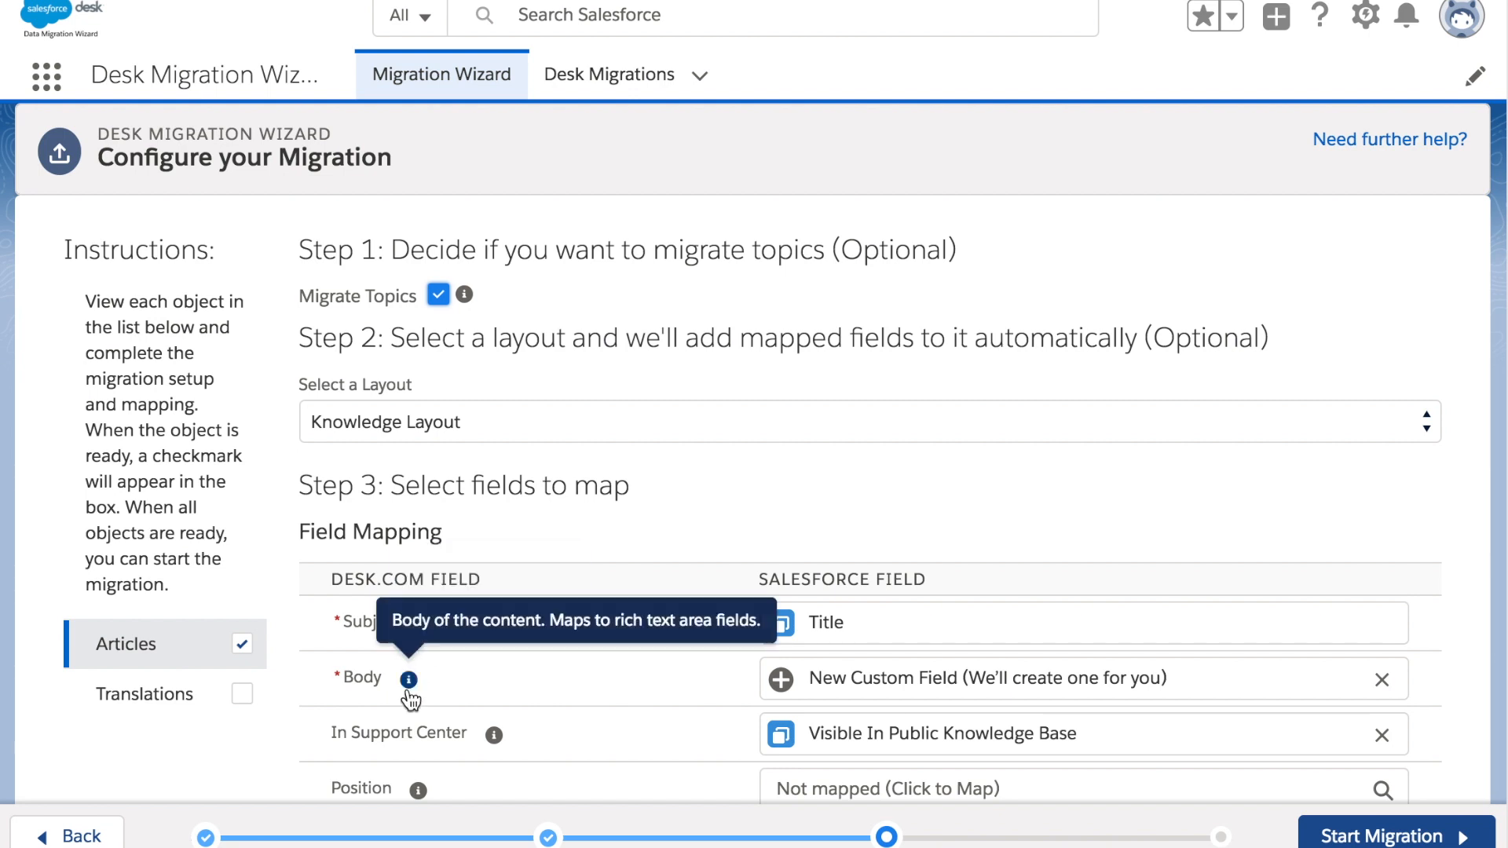
{"action": "mouse_move", "coordinate": [465, 297]}
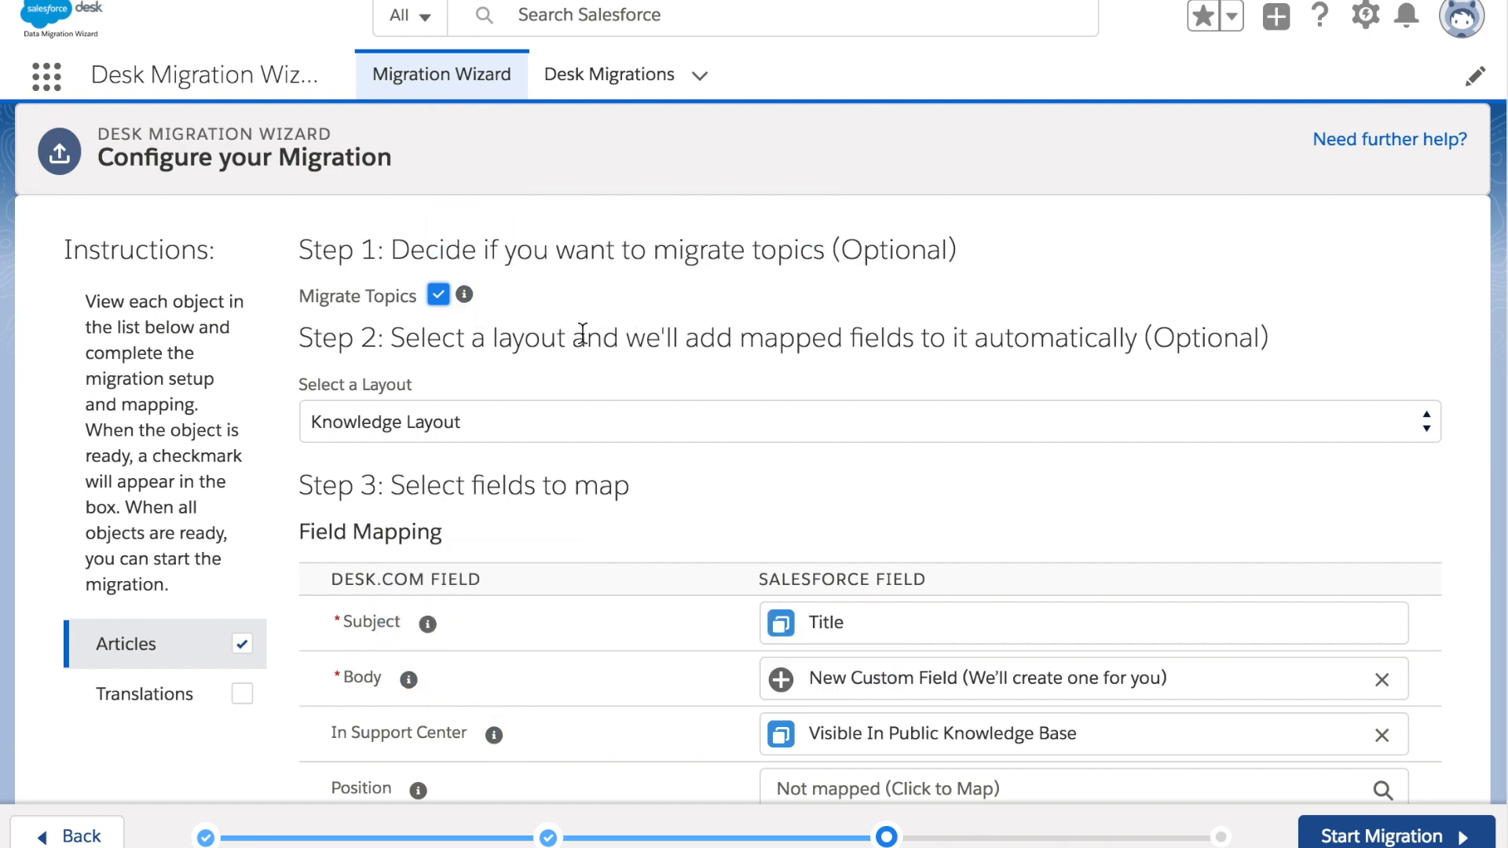
{"action": "scroll", "coordinate": [440, 471], "scroll_direction": "down", "scroll_amount": 3}
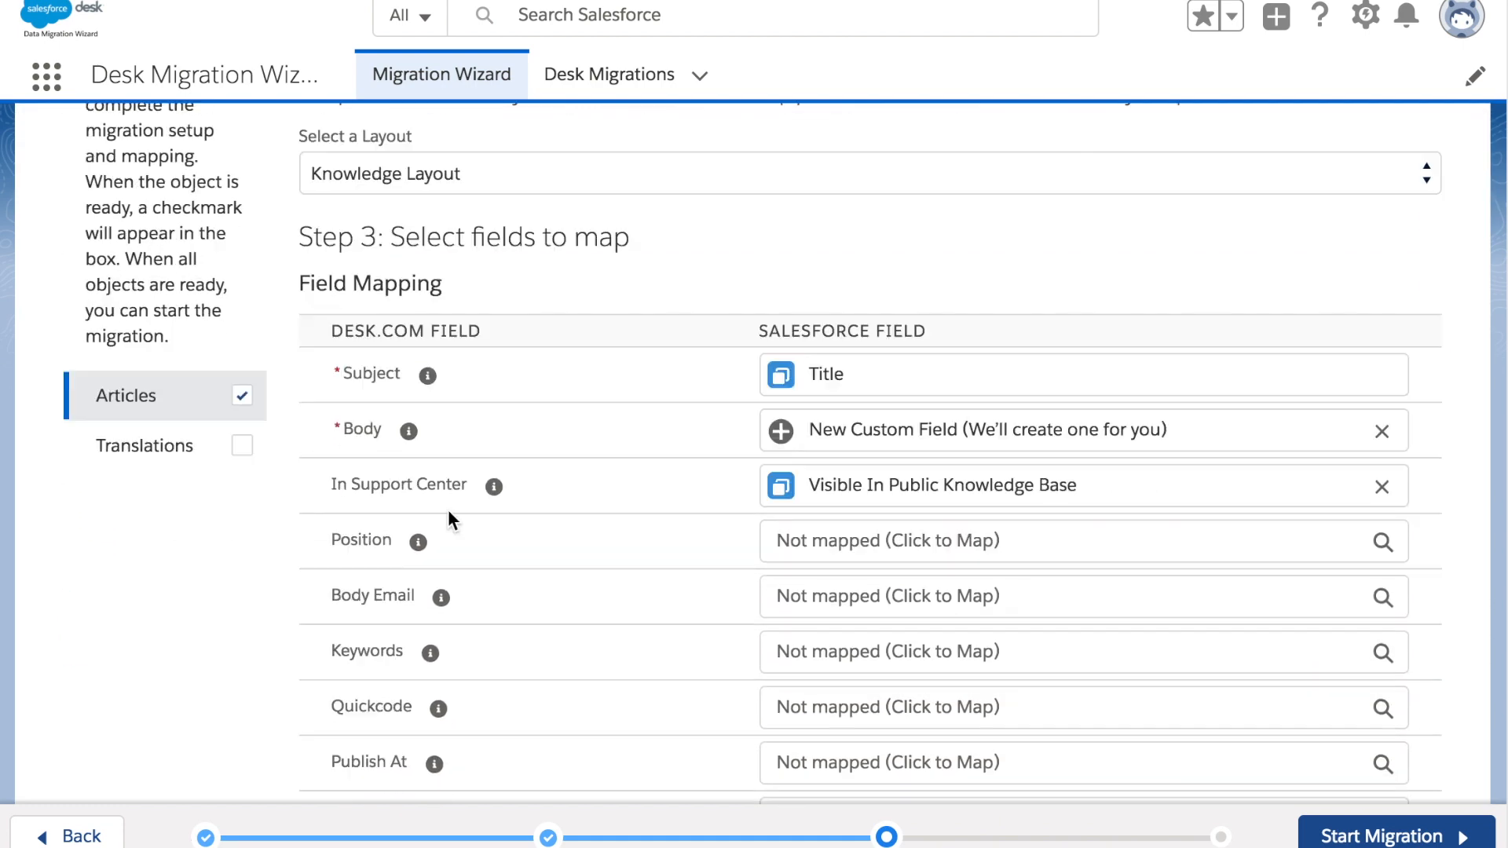
Map the Keywords and Rating fields to New Custom Field, then show the Translations mapping
{"action": "scroll", "coordinate": [447, 515], "scroll_direction": "down", "scroll_amount": 1}
{"action": "left_click", "coordinate": [805, 542]}
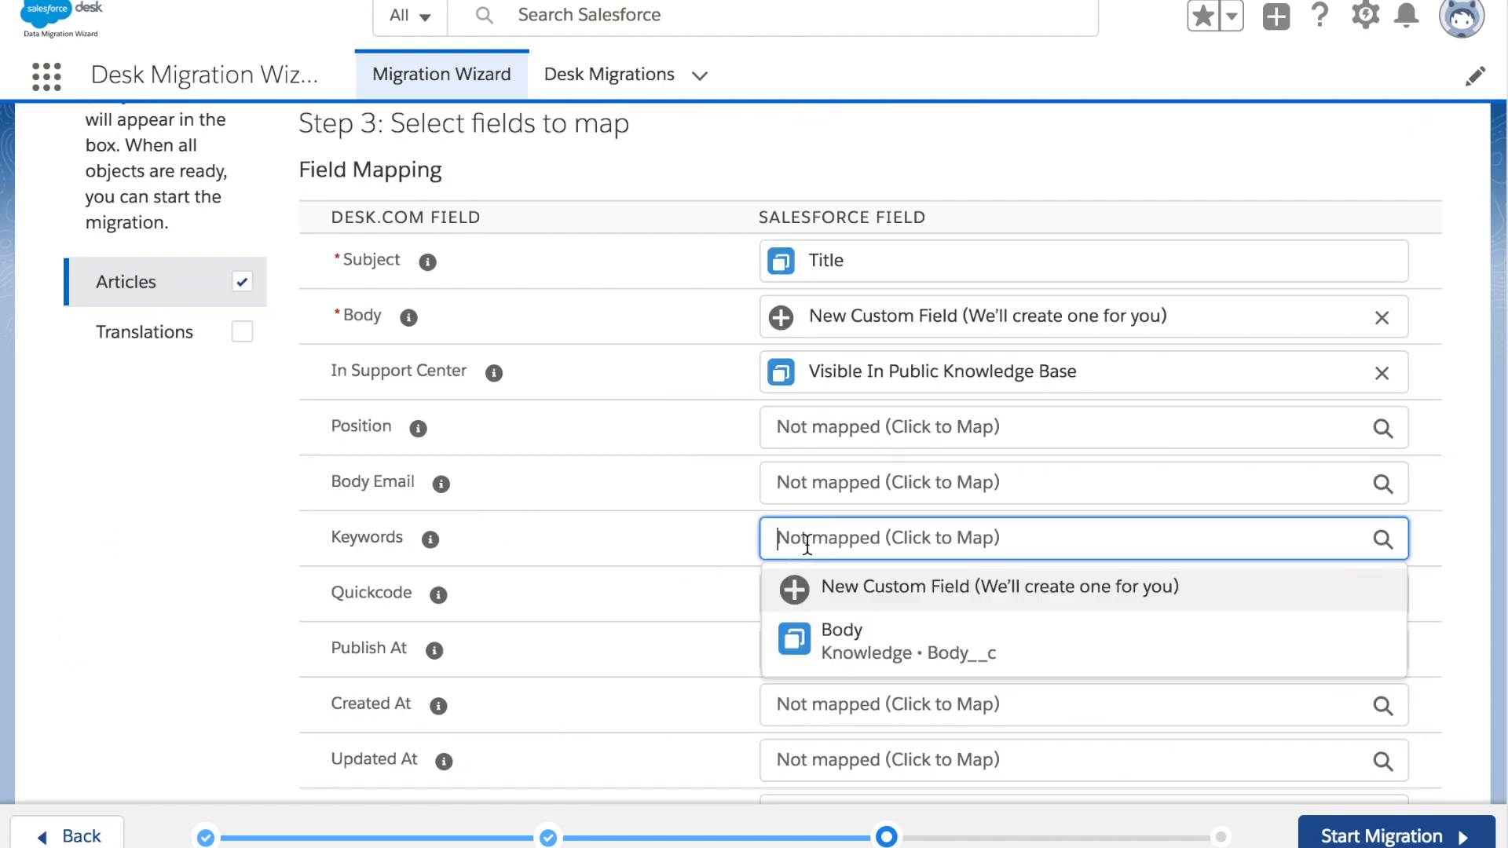
{"action": "left_click", "coordinate": [870, 604]}
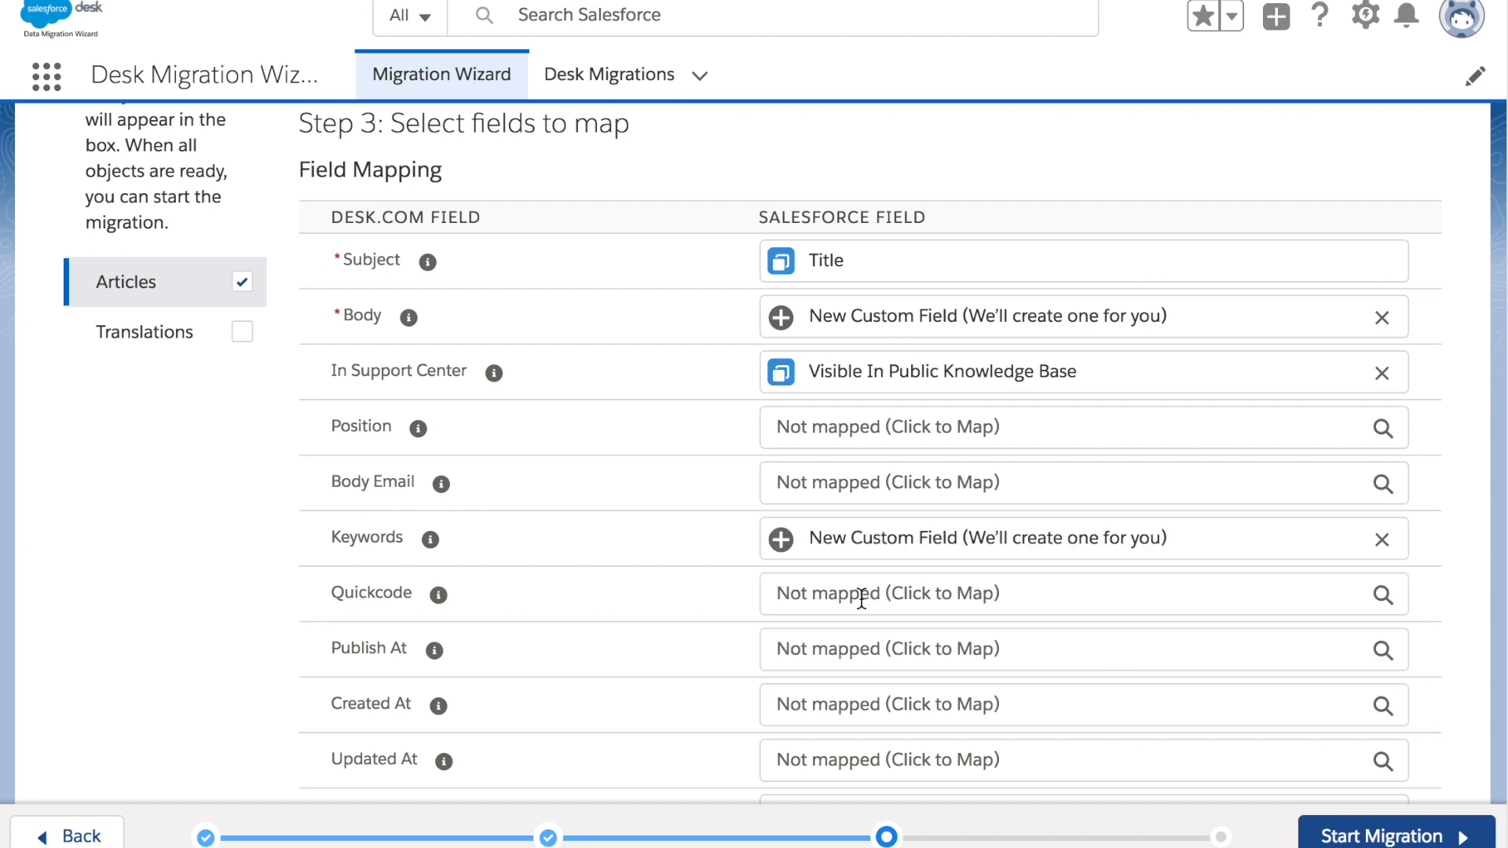
{"action": "scroll", "coordinate": [861, 599], "scroll_direction": "down", "scroll_amount": 2}
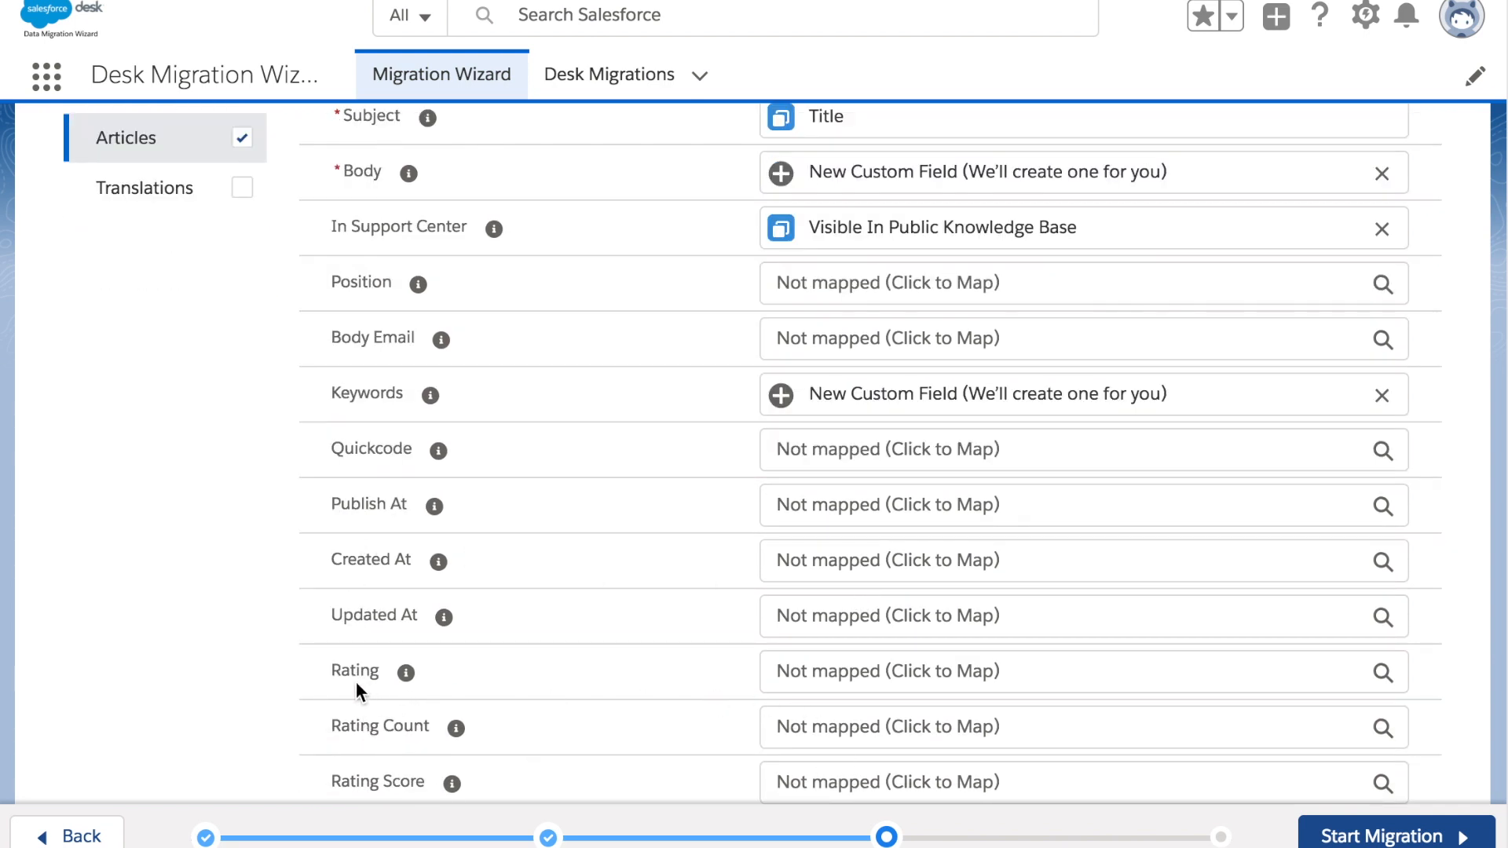
{"action": "left_click", "coordinate": [939, 672]}
{"action": "left_click", "coordinate": [925, 718]}
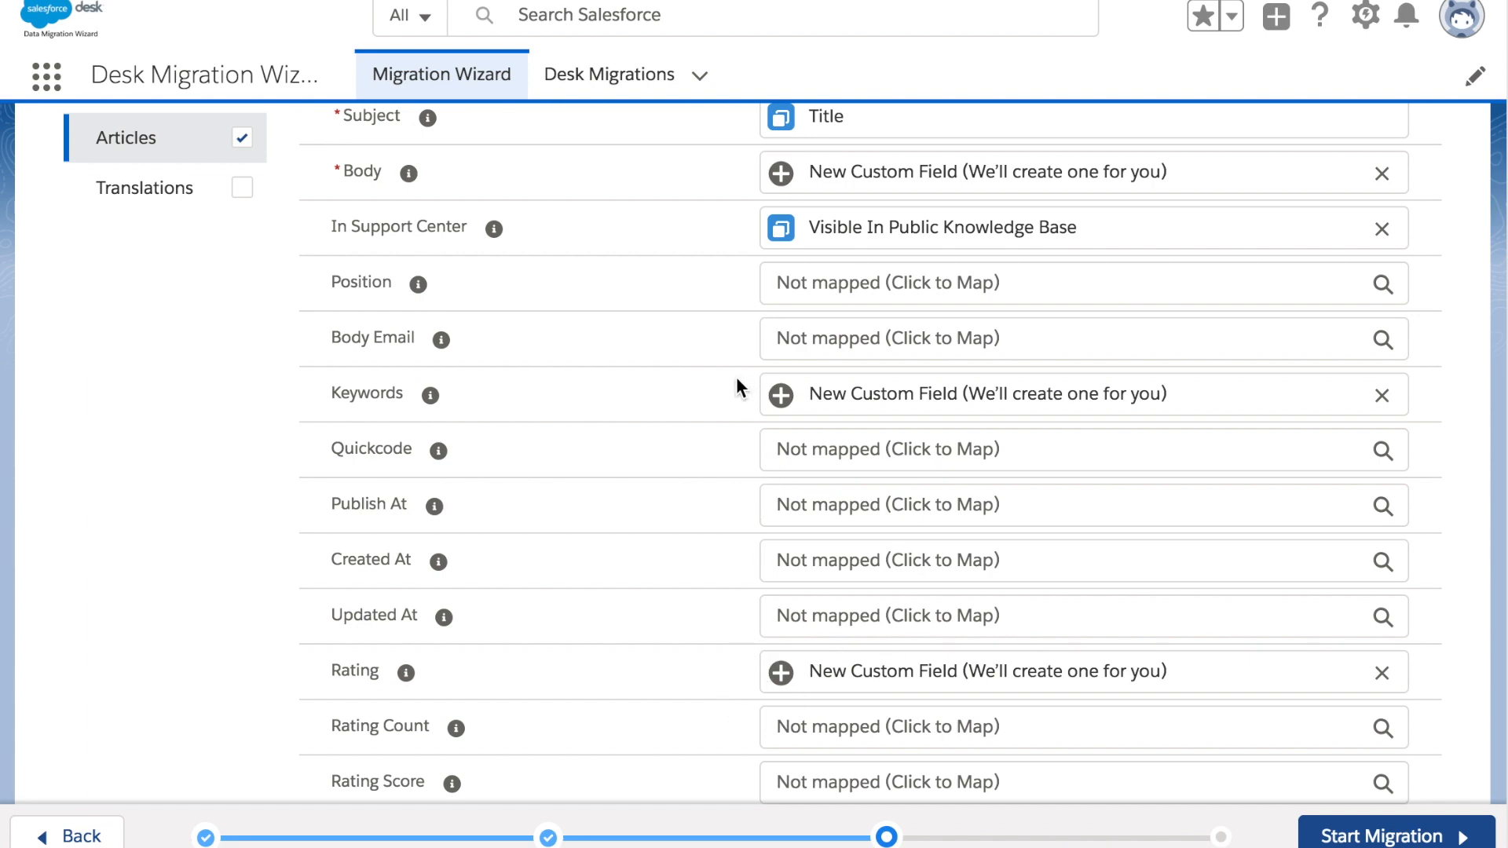
{"action": "scroll", "coordinate": [737, 375], "scroll_direction": "up", "scroll_amount": 7}
{"action": "left_click", "coordinate": [159, 715]}
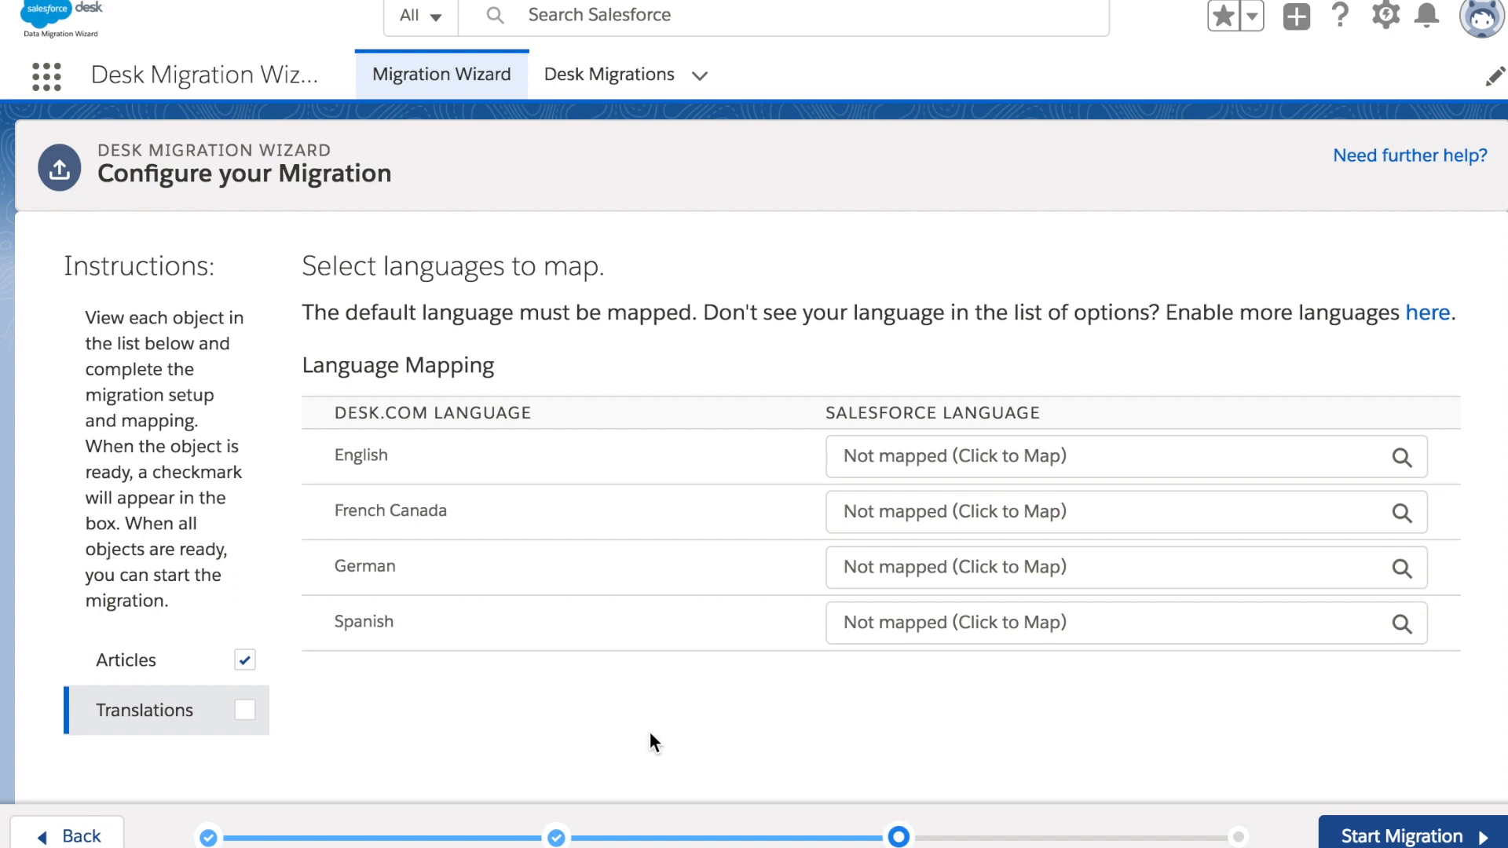
Start the Desk migration and accept the warning to begin migrating
{"action": "left_click", "coordinate": [1466, 839]}
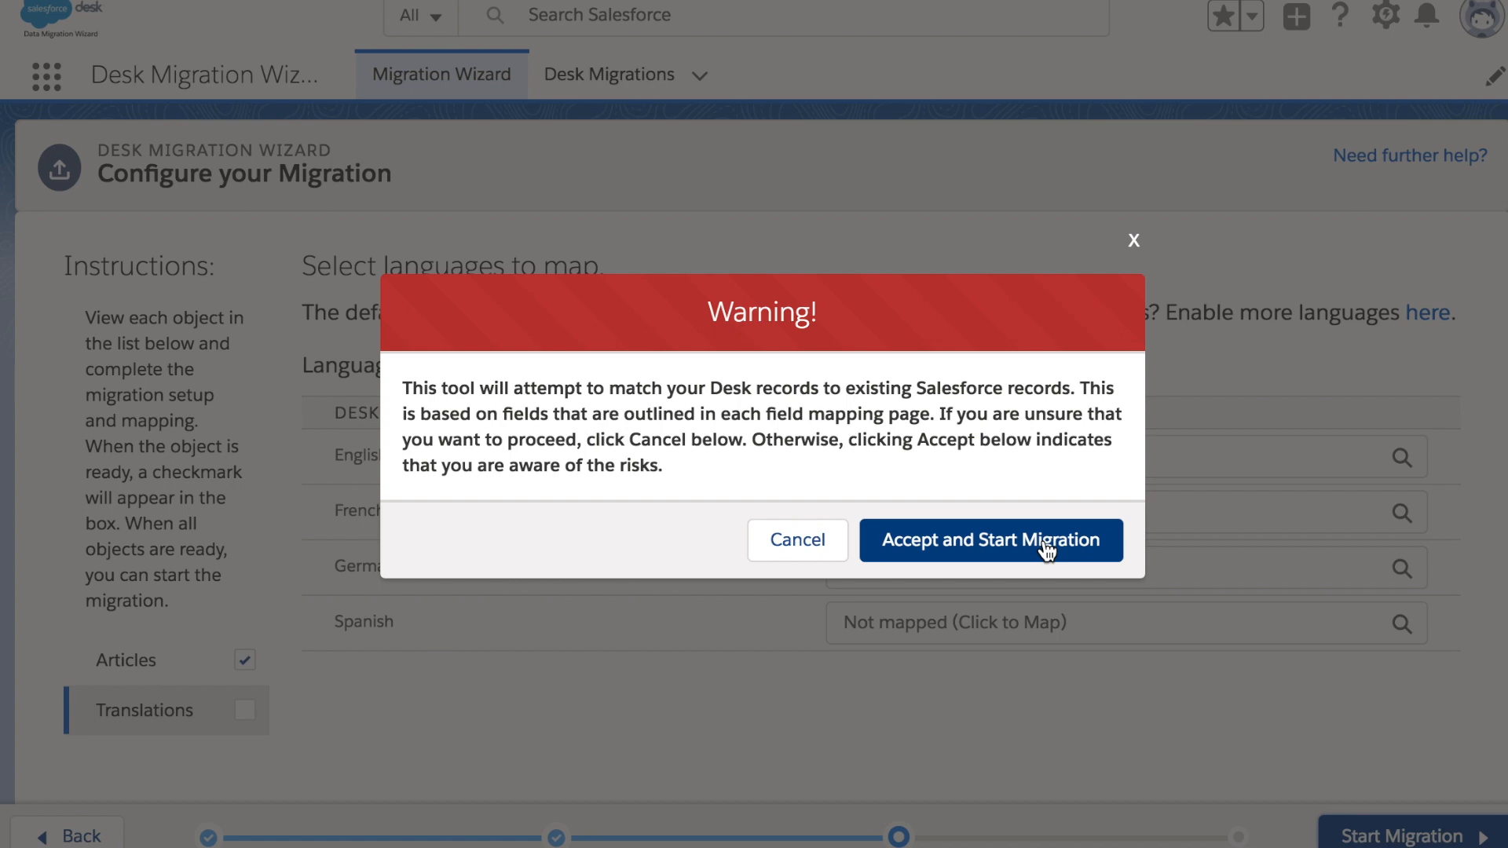
{"action": "left_click", "coordinate": [952, 565]}
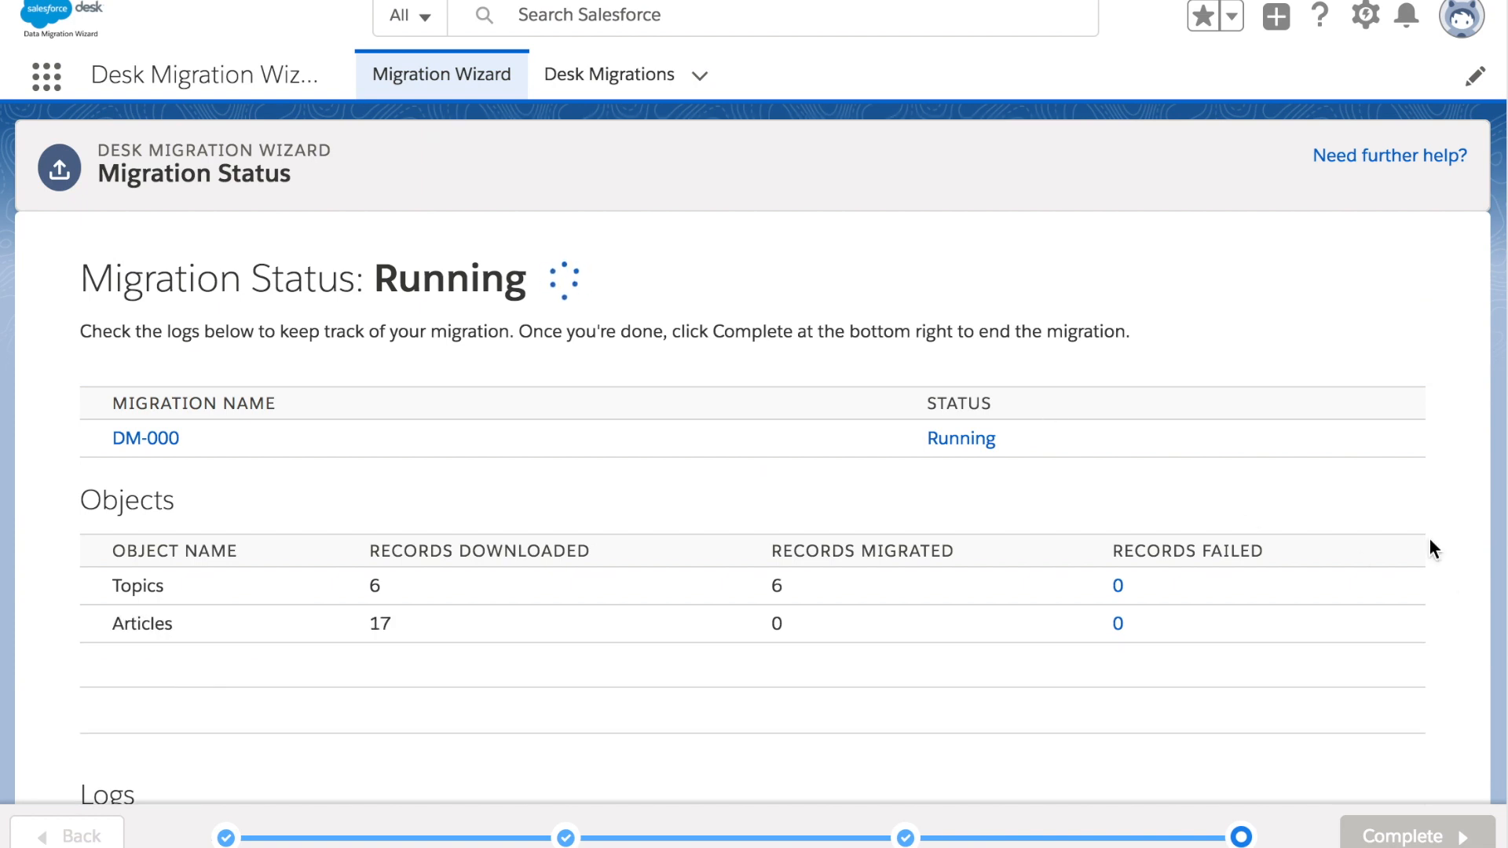
Scroll through migration DM-000's status page to review the Objects table and Next Steps
{"action": "scroll", "coordinate": [1431, 541], "scroll_direction": "down", "scroll_amount": 5}
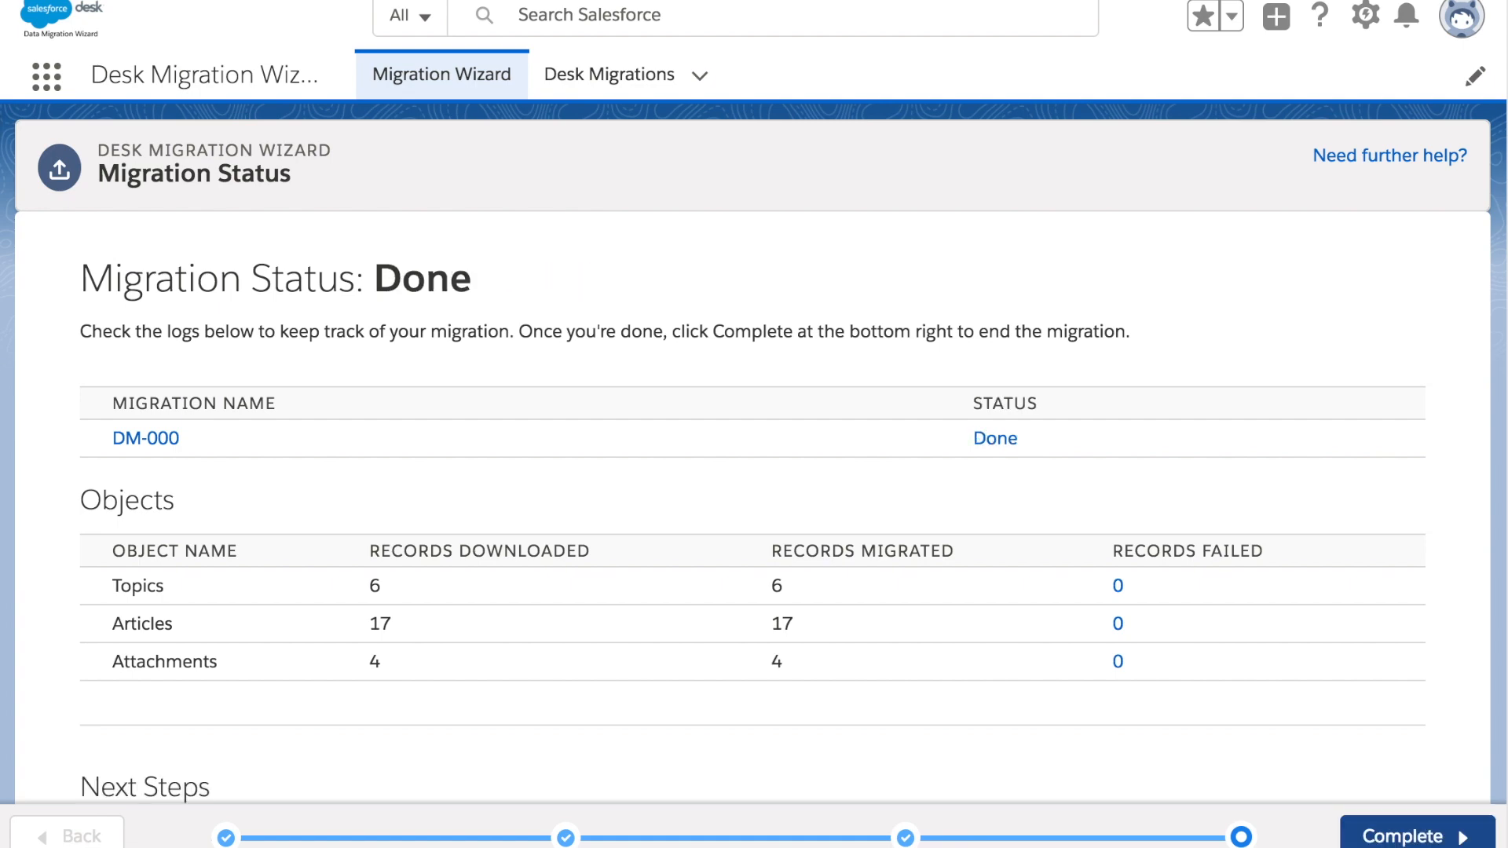
{"action": "scroll", "coordinate": [899, 299], "scroll_direction": "down", "scroll_amount": 2}
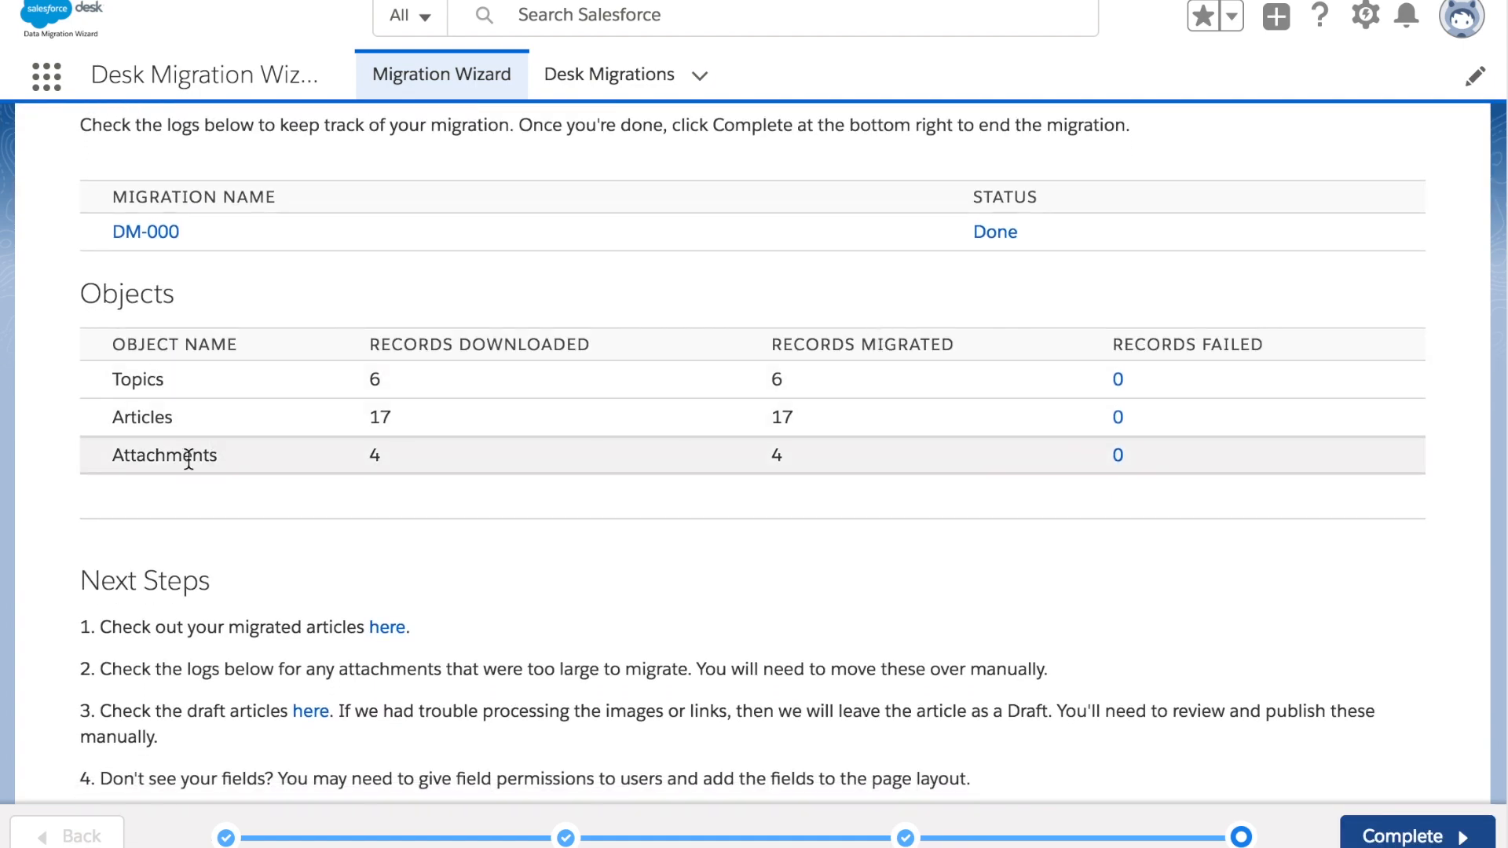
{"action": "scroll", "coordinate": [196, 461], "scroll_direction": "down", "scroll_amount": 1}
{"action": "scroll", "coordinate": [196, 462], "scroll_direction": "down", "scroll_amount": 1}
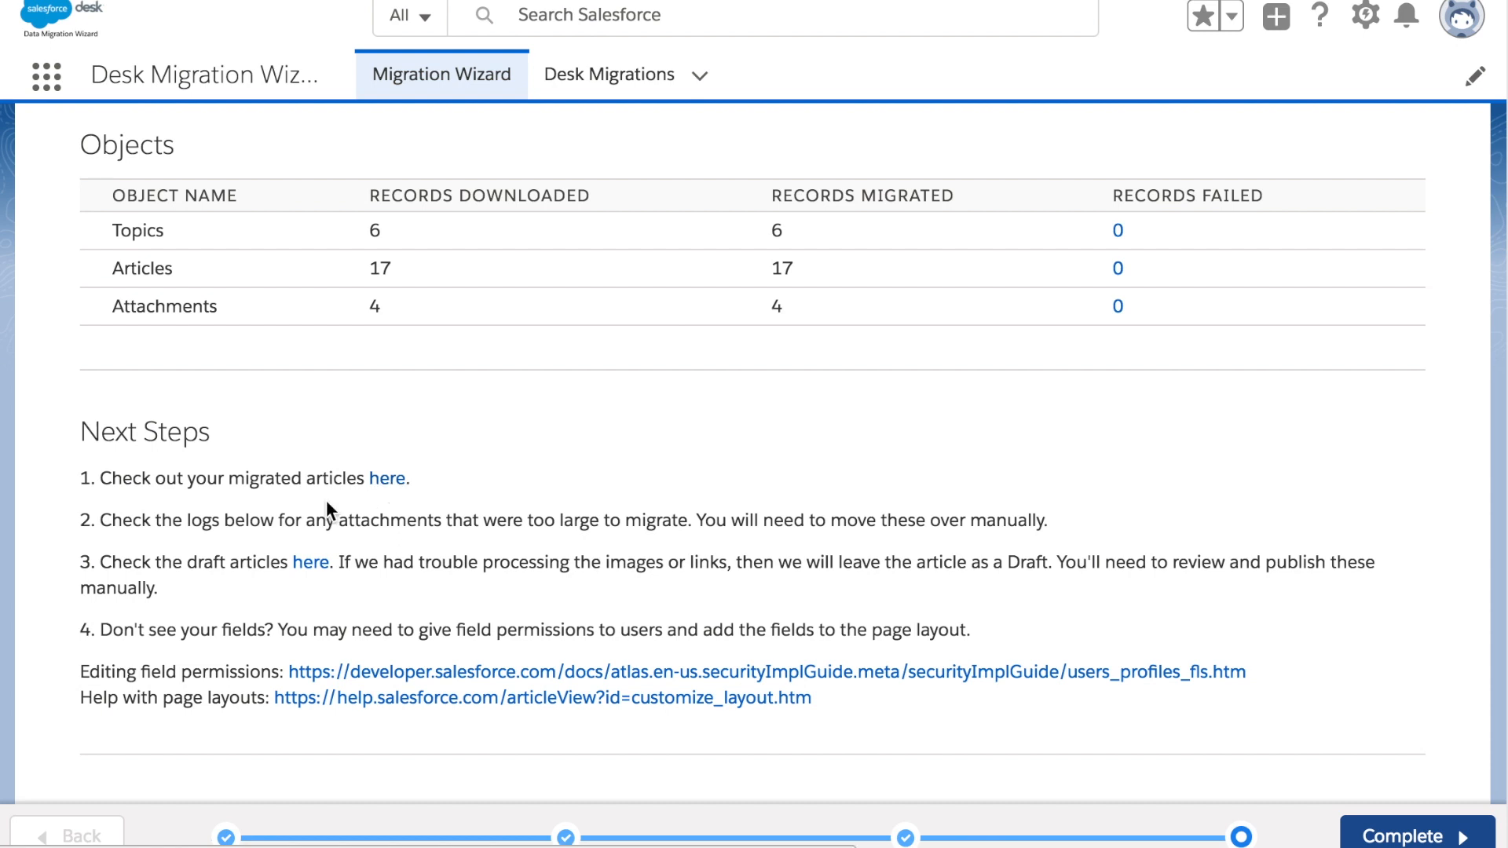
{"action": "scroll", "coordinate": [368, 503], "scroll_direction": "down", "scroll_amount": 1}
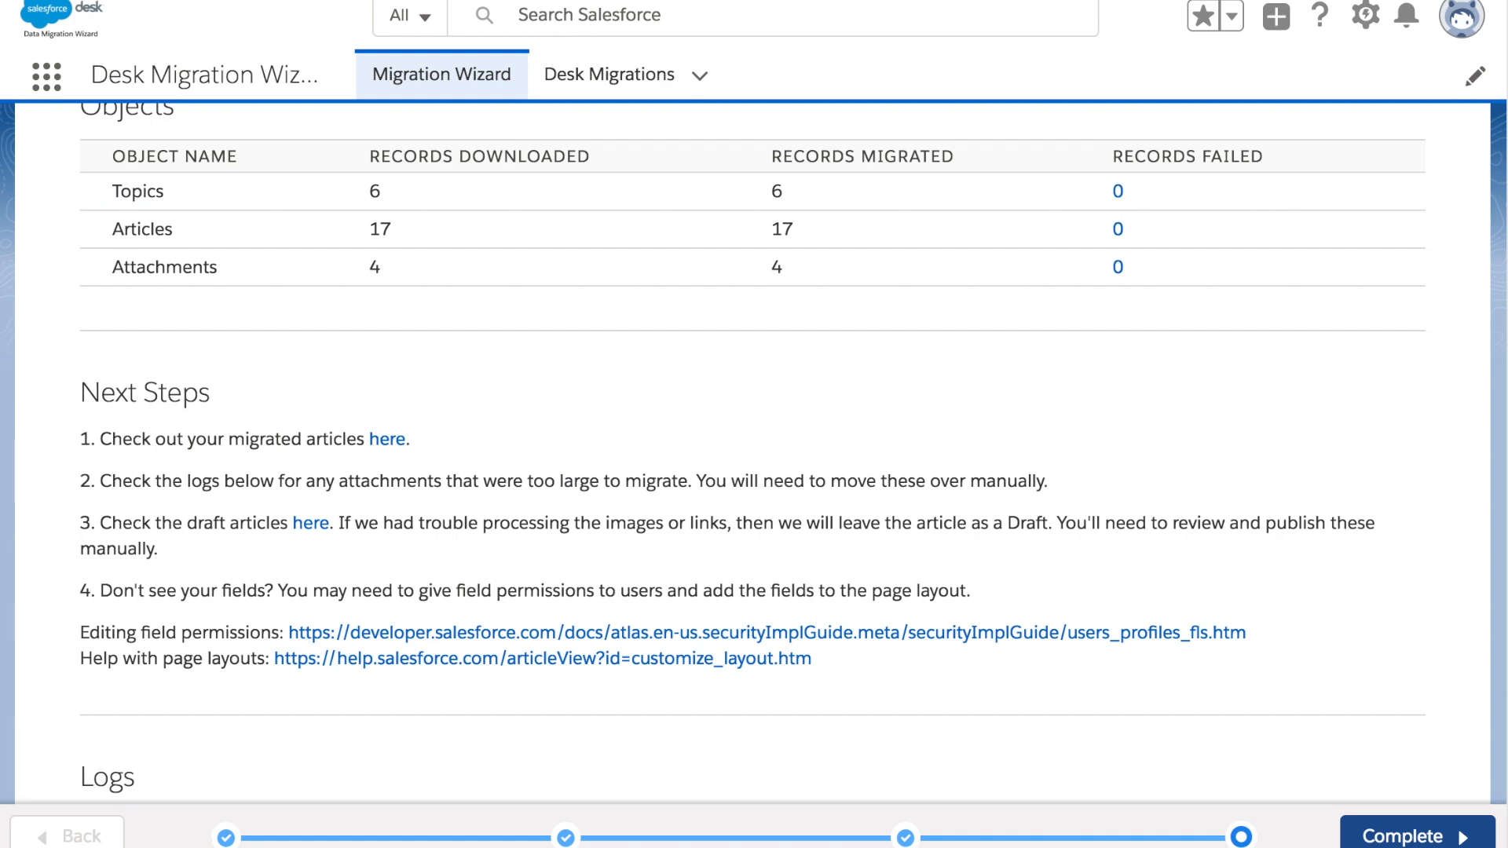
{"action": "scroll", "coordinate": [1172, 459], "scroll_direction": "up", "scroll_amount": 1}
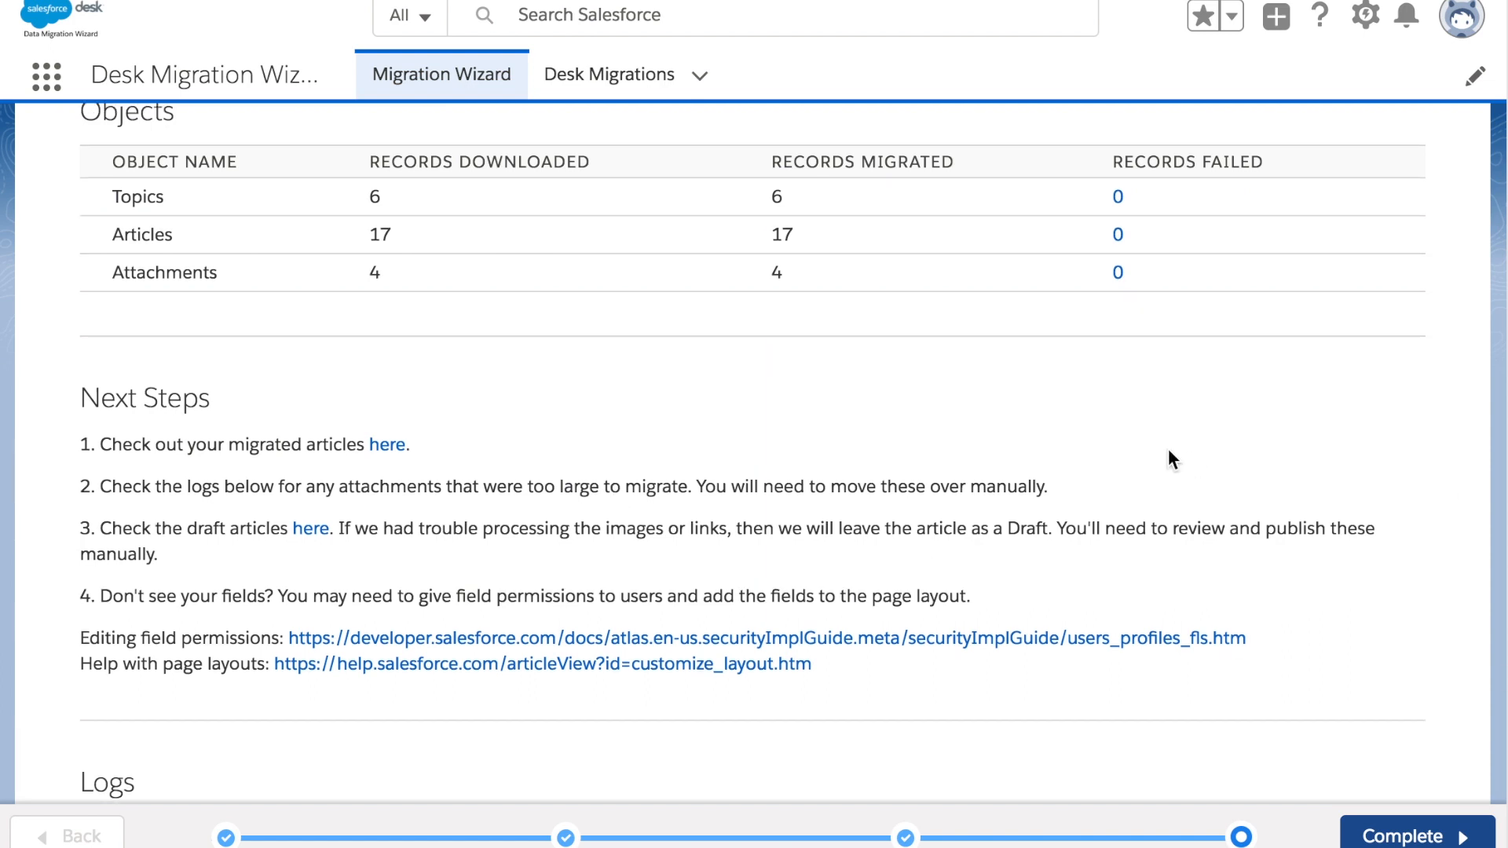
{"action": "scroll", "coordinate": [1167, 449], "scroll_direction": "up", "scroll_amount": 5}
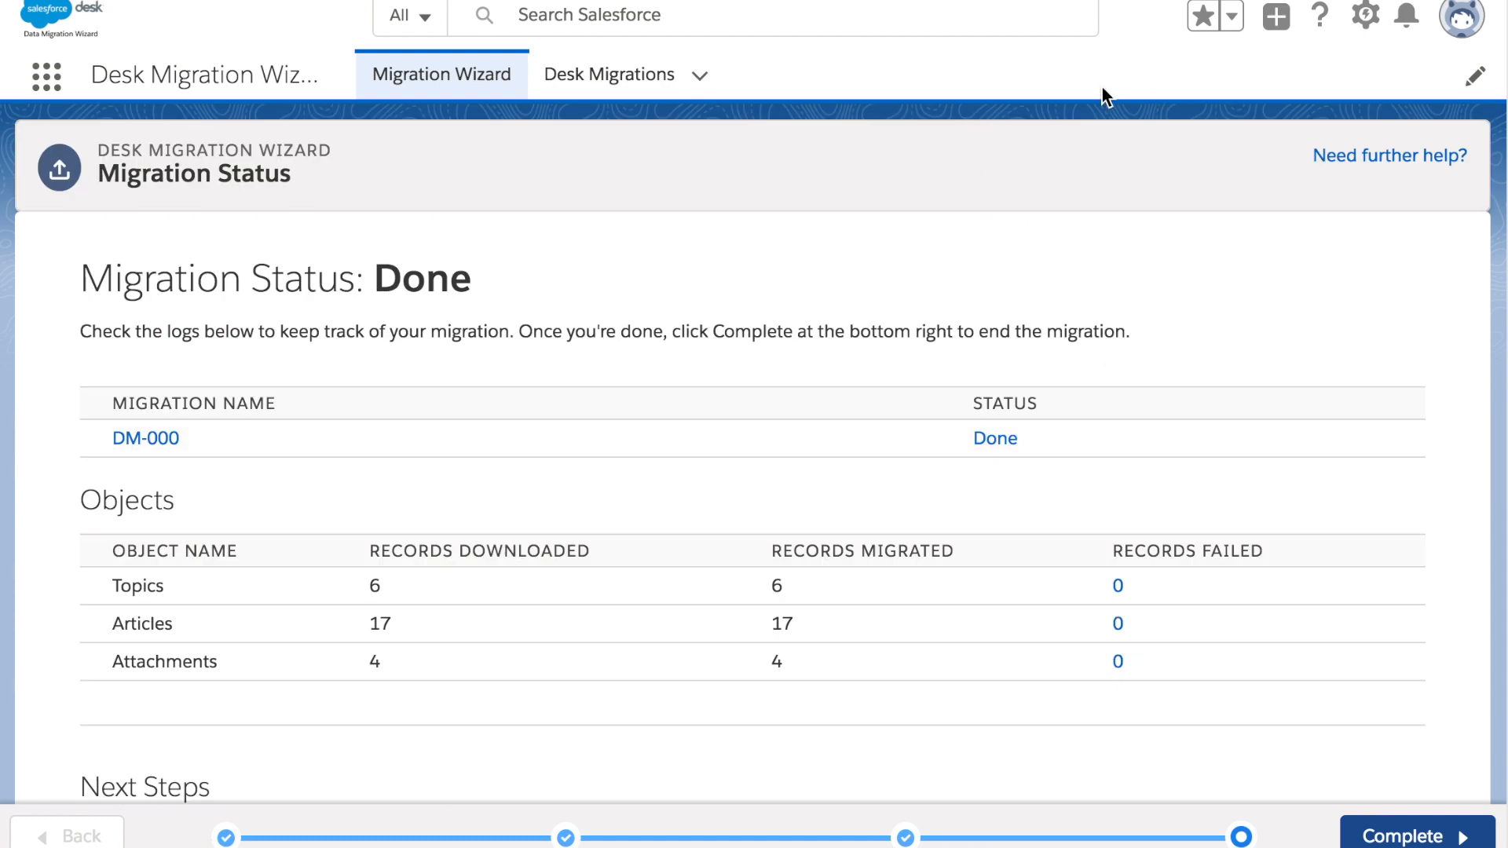
Go to Service Setup from the Setup gear menu
{"action": "left_click", "coordinate": [1365, 28]}
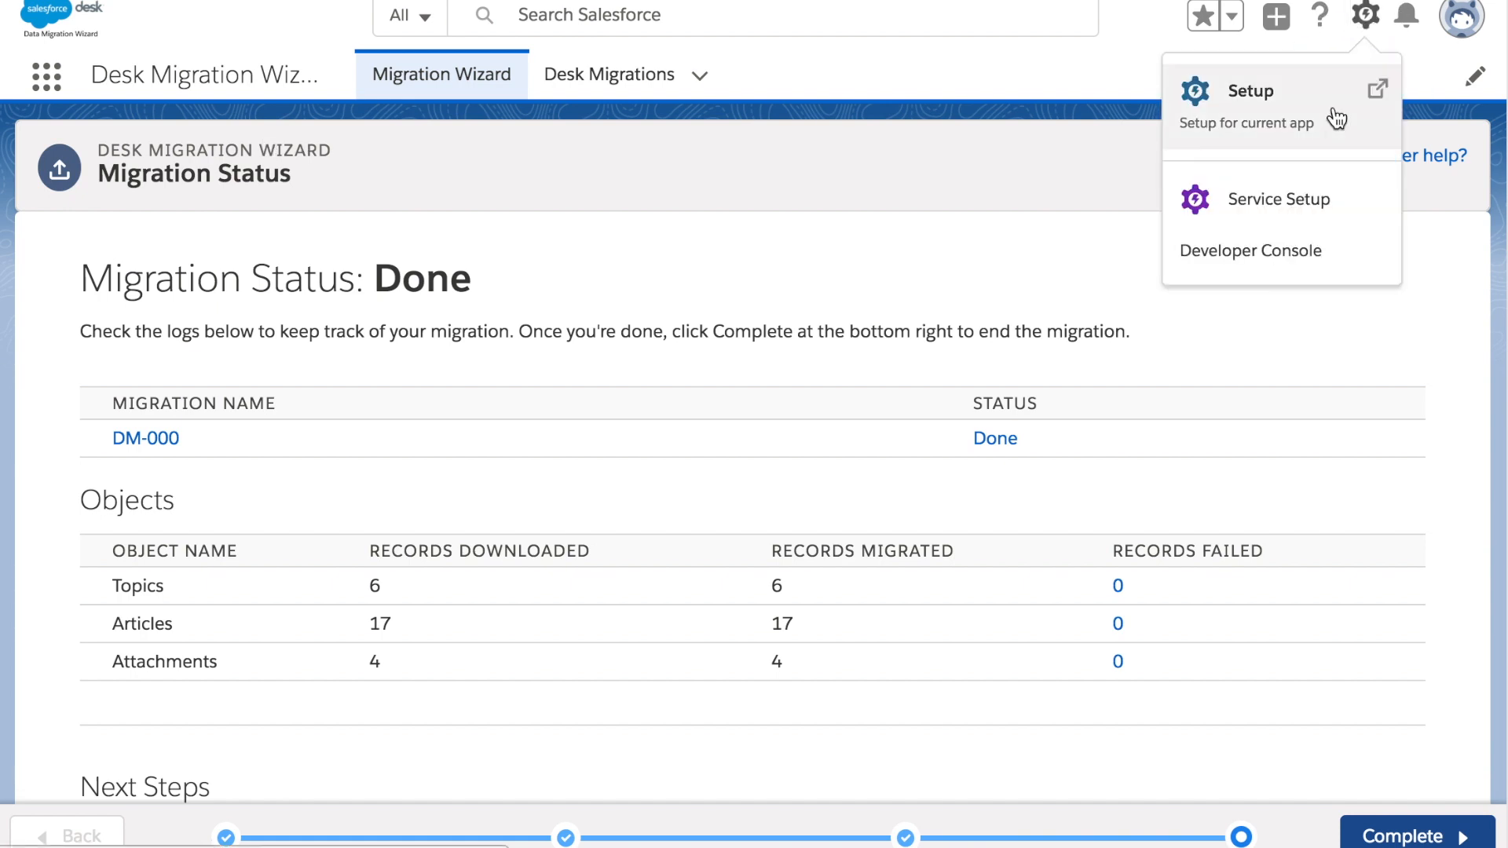
{"action": "left_click", "coordinate": [1285, 220]}
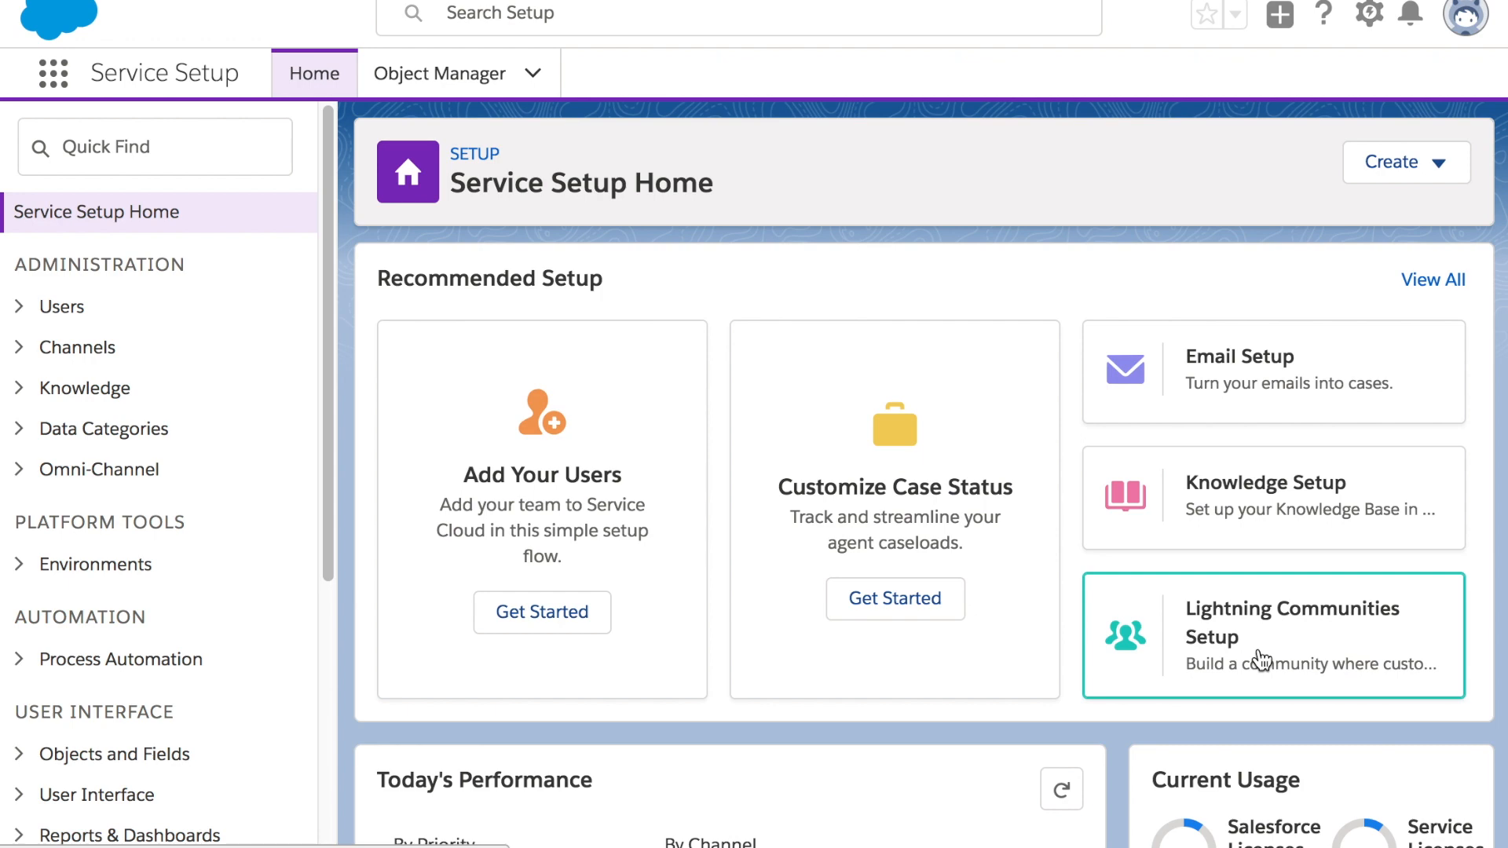
Start Lightning Communities Setup and set the community domain to examplecompany321
{"action": "left_click", "coordinate": [1298, 636]}
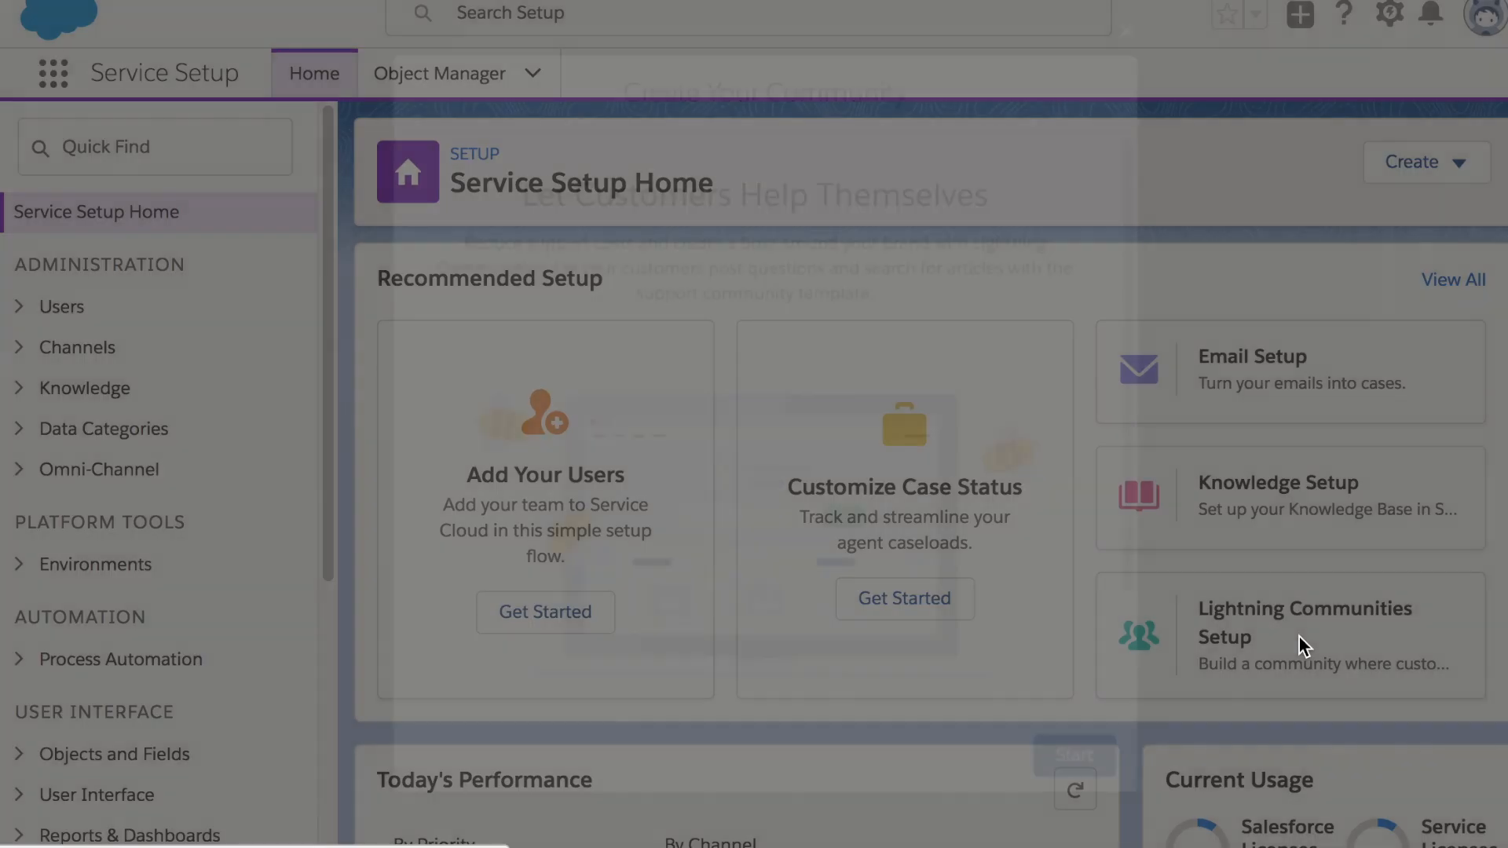
{"action": "scroll", "coordinate": [1038, 562], "scroll_direction": "down", "scroll_amount": 2}
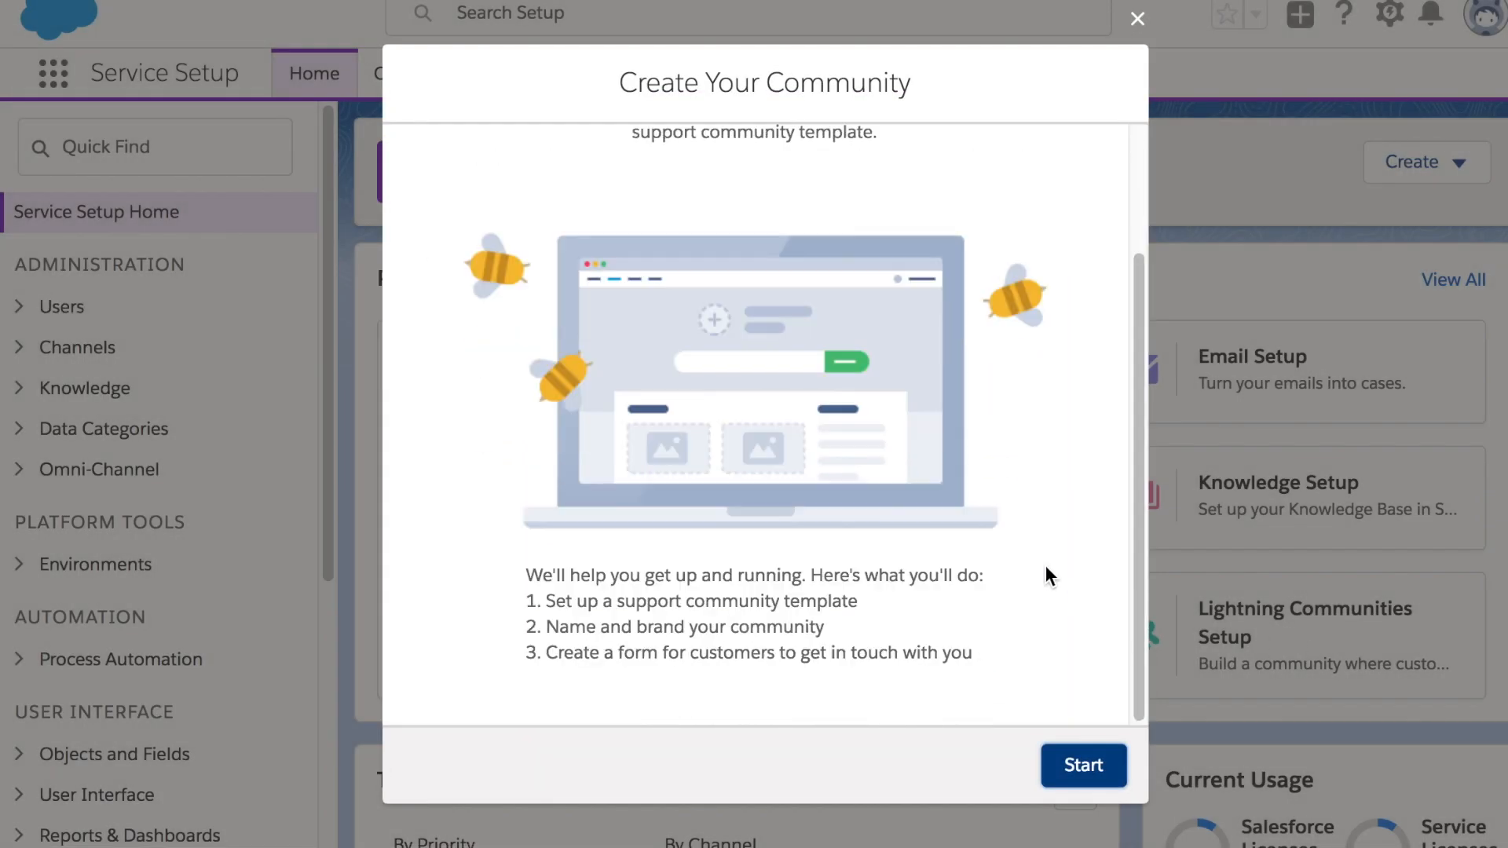
{"action": "left_click", "coordinate": [1092, 777]}
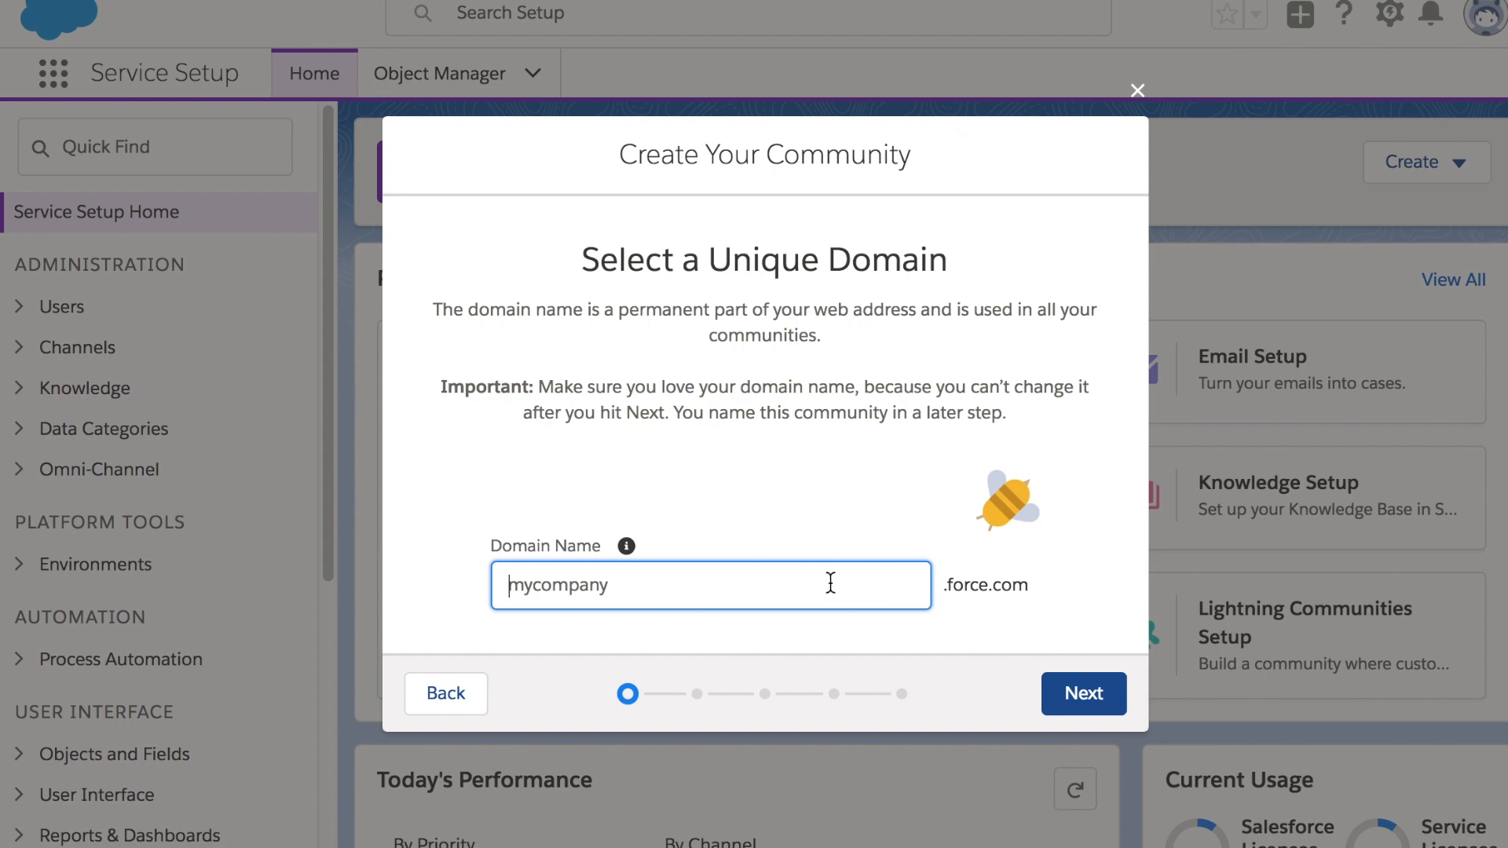
{"action": "type", "text": "examplecompa"}
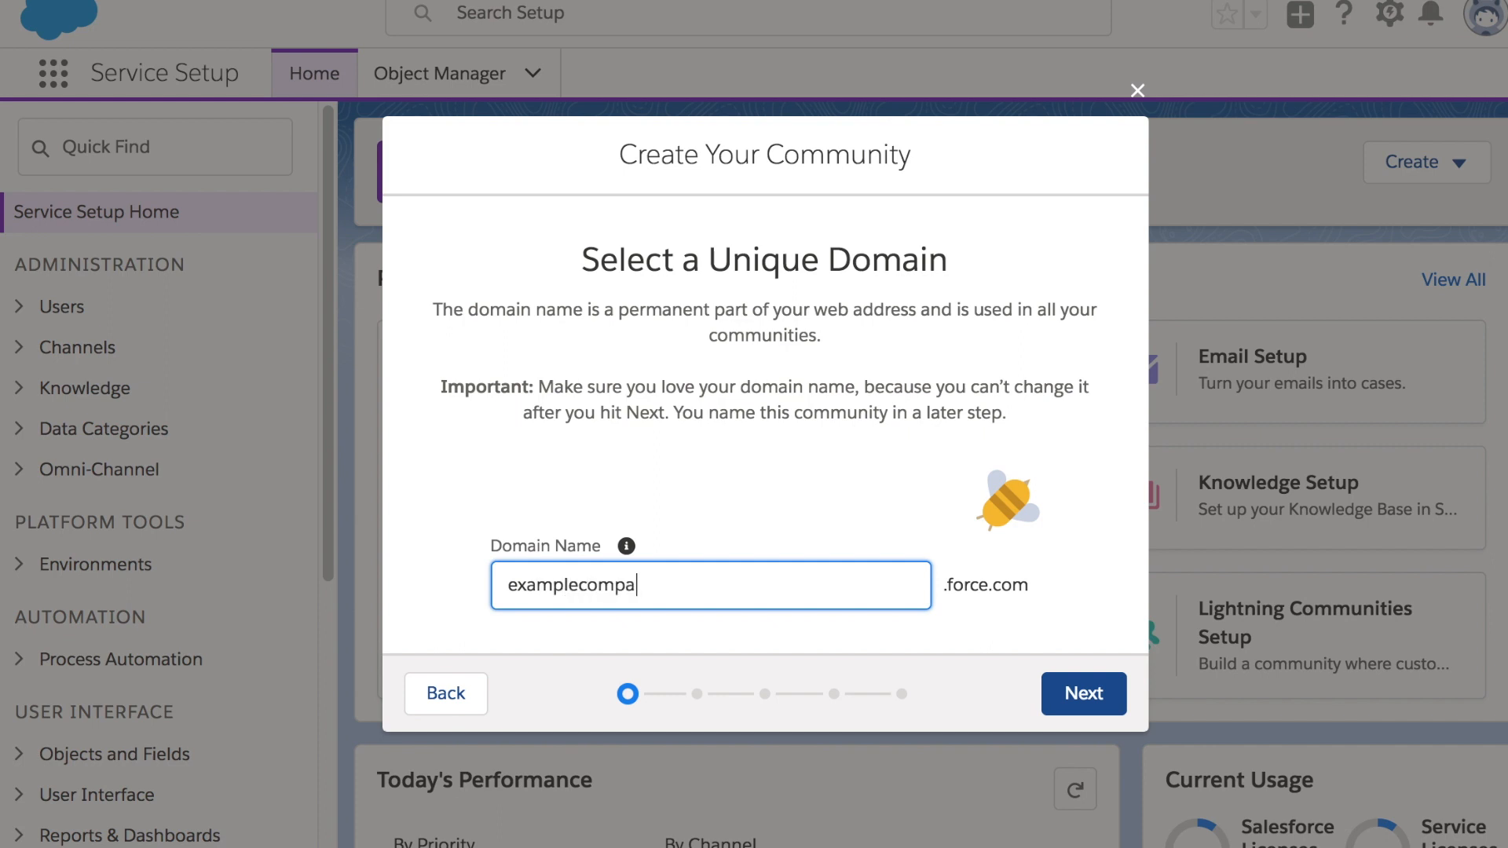
{"action": "type", "text": "ny321"}
{"action": "left_click", "coordinate": [1054, 604]}
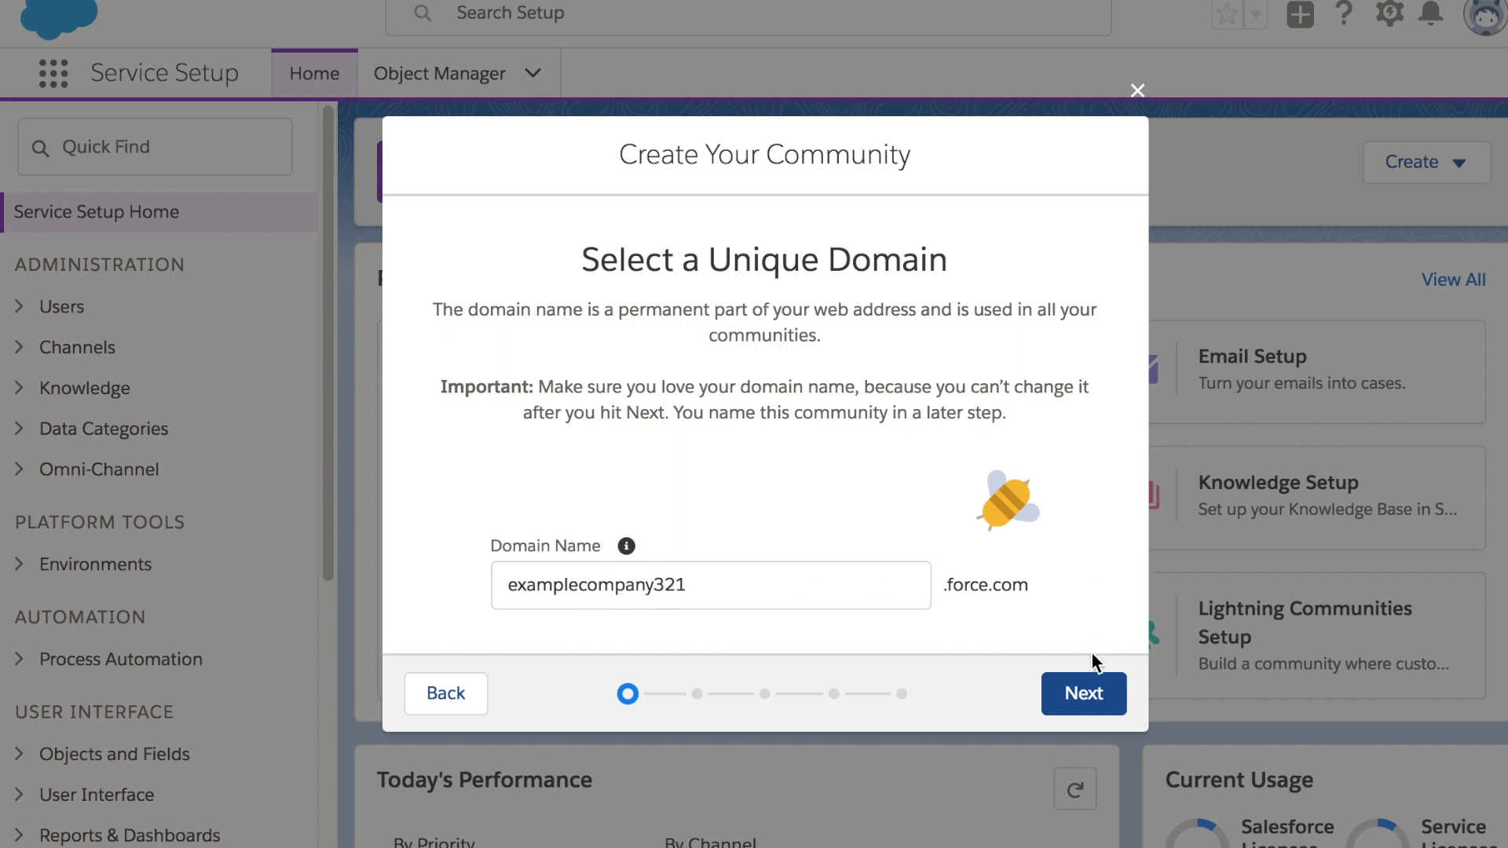
{"action": "left_click", "coordinate": [1086, 702]}
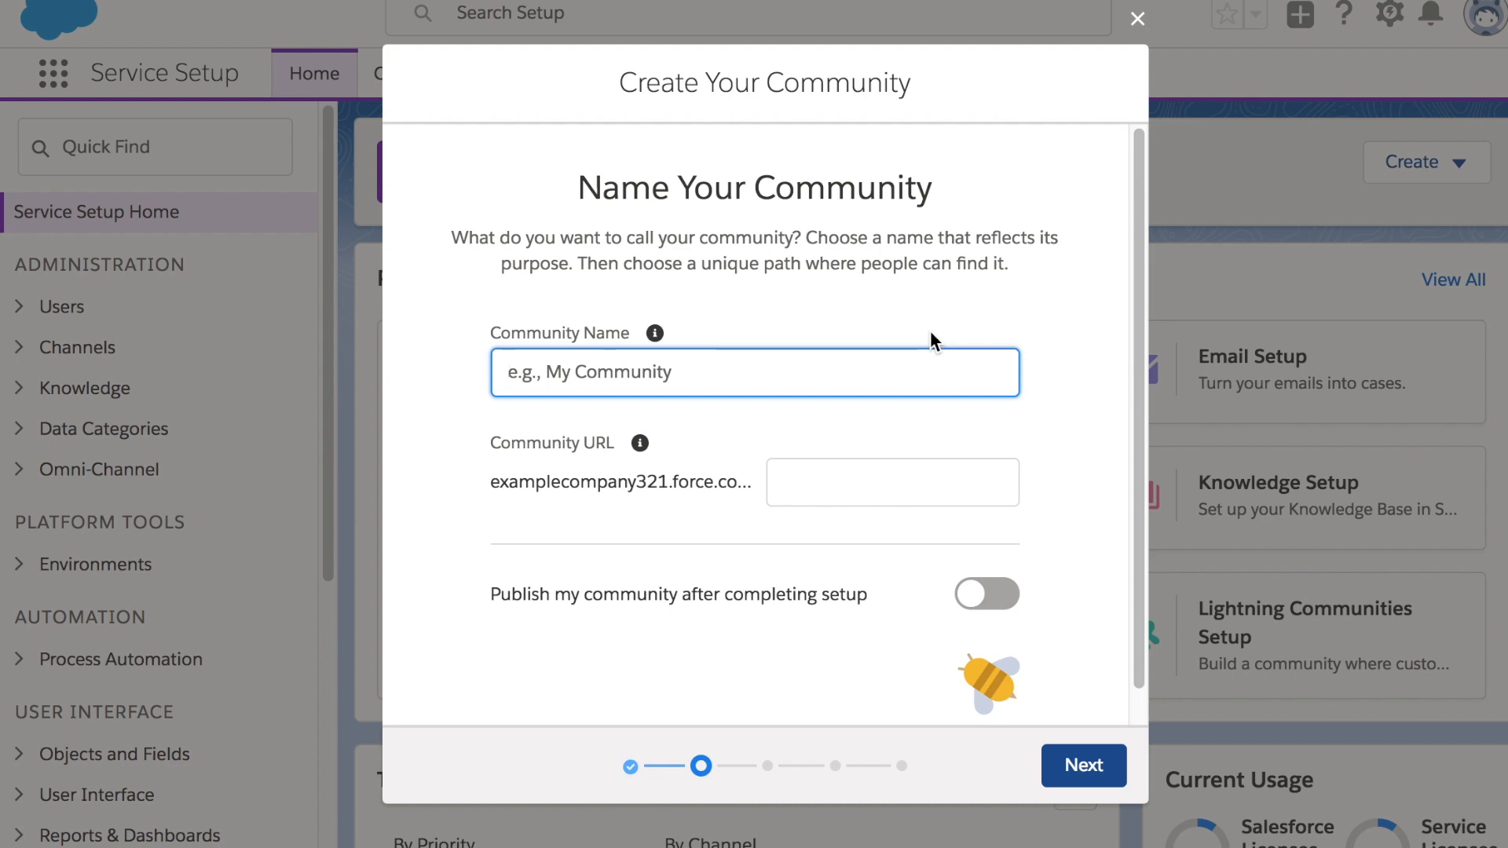
Name the community 'Example Main' and turn on publishing after setup completes
{"action": "type", "text": "Example"}
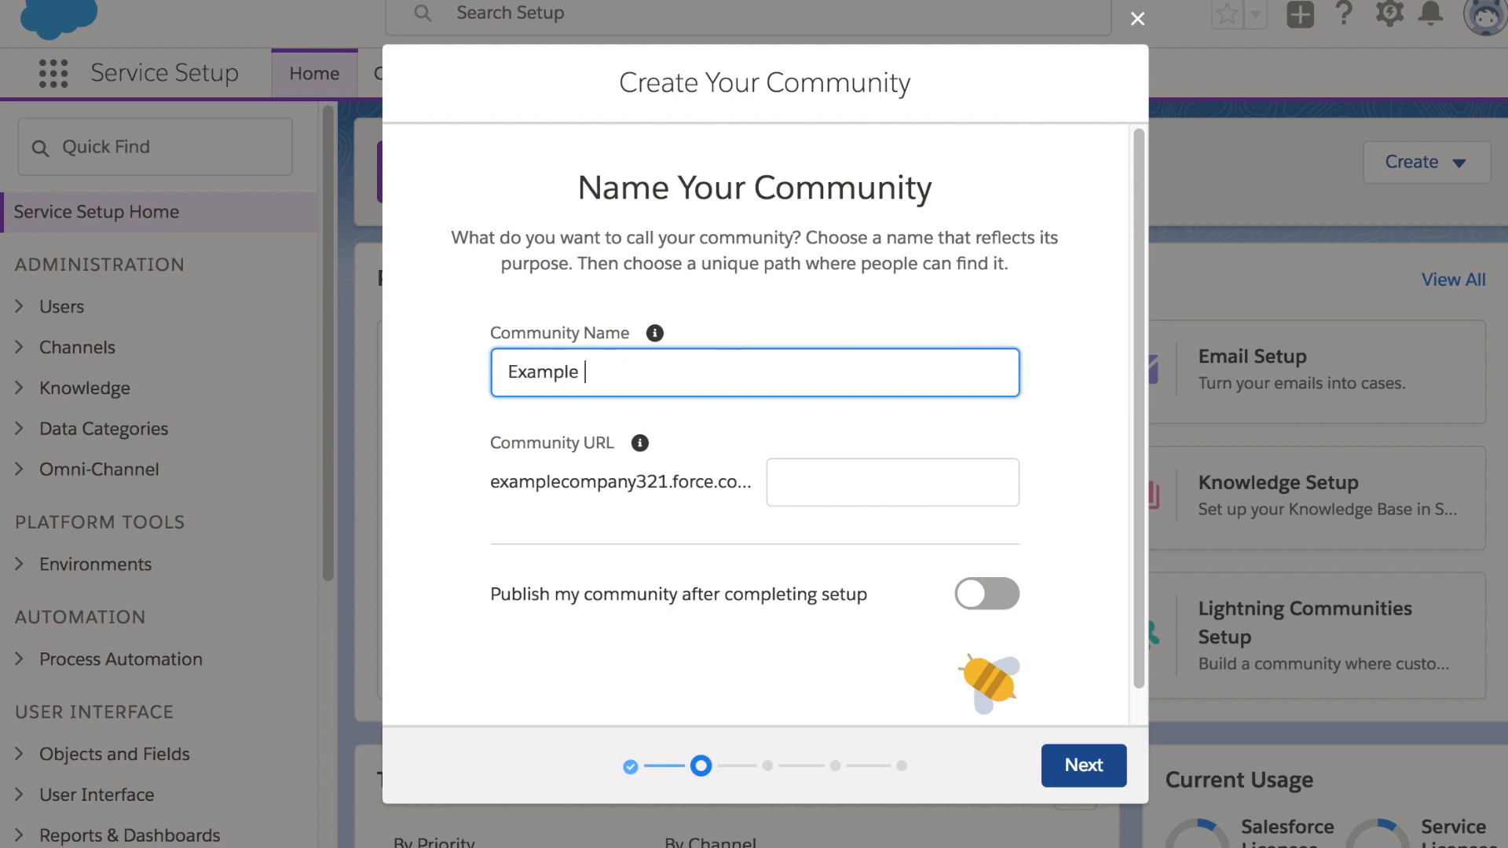
{"action": "type", "text": " Main"}
{"action": "left_click", "coordinate": [1050, 308]}
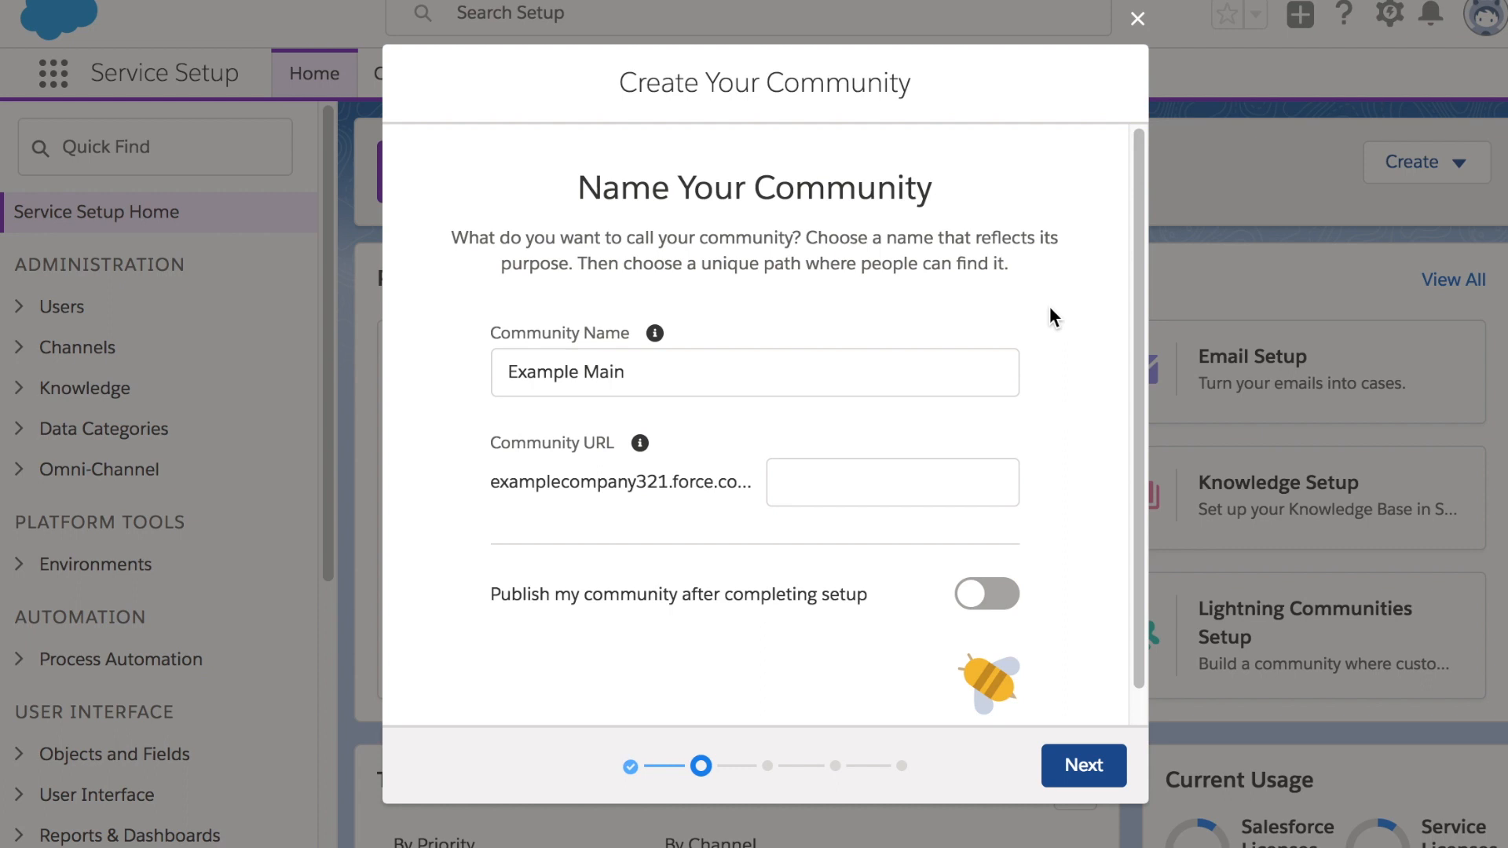
{"action": "left_click", "coordinate": [885, 477]}
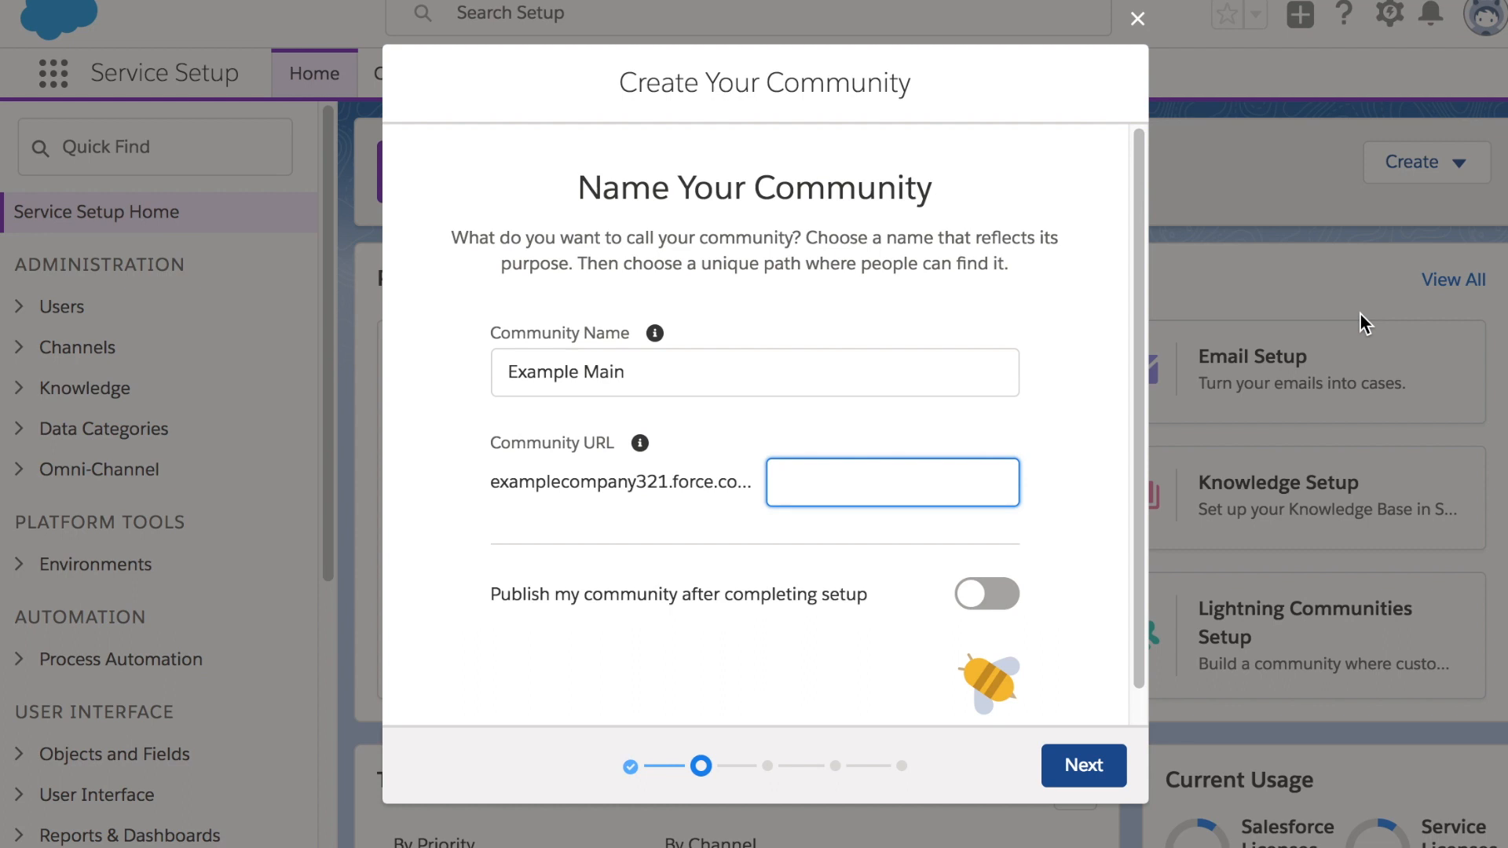
{"action": "scroll", "coordinate": [822, 444], "scroll_direction": "down", "scroll_amount": 1}
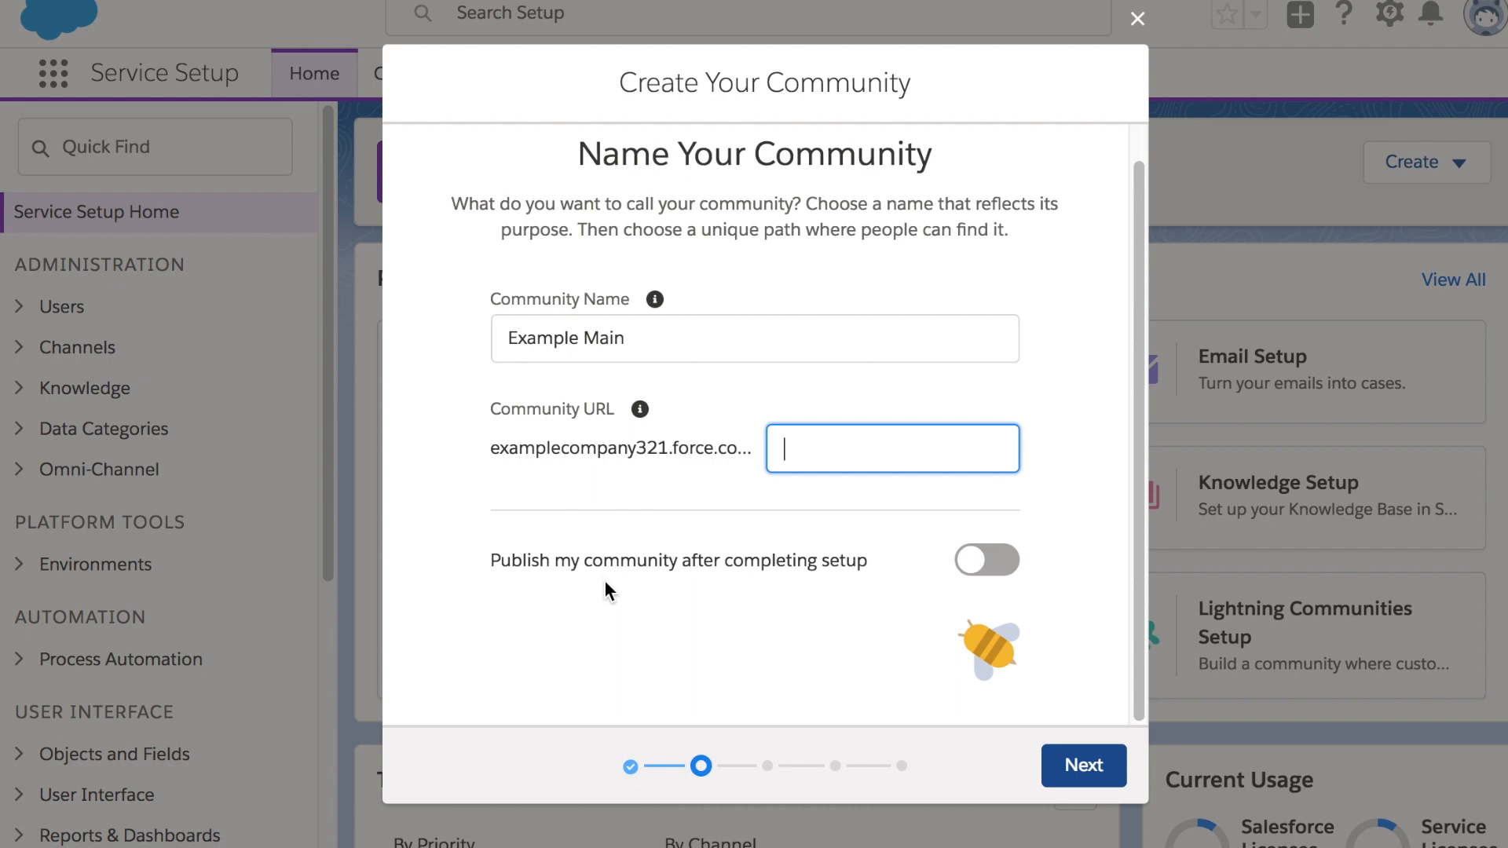
{"action": "left_click", "coordinate": [987, 560]}
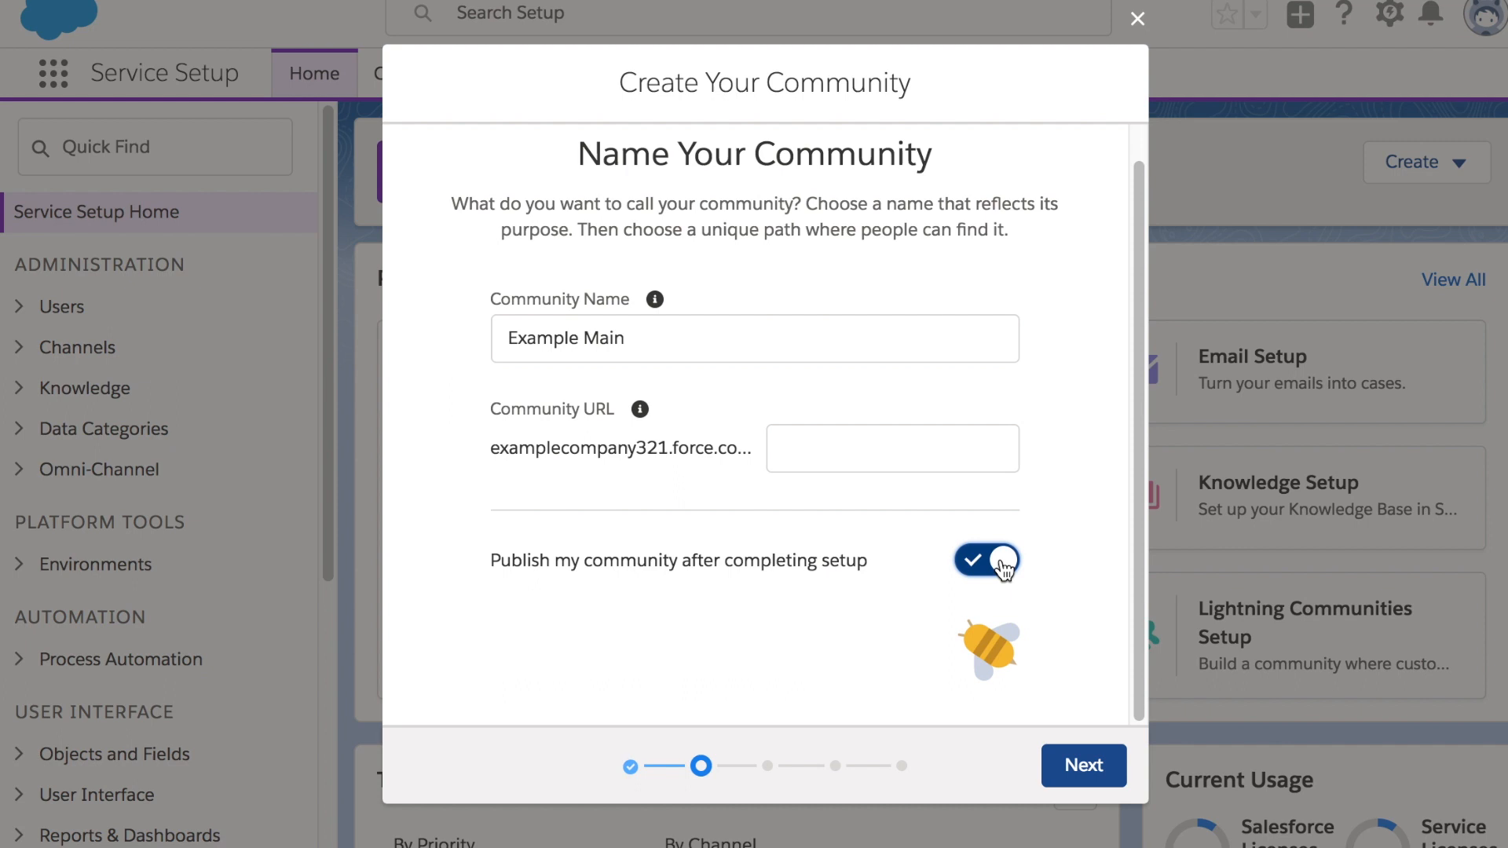
{"action": "left_click", "coordinate": [1082, 773]}
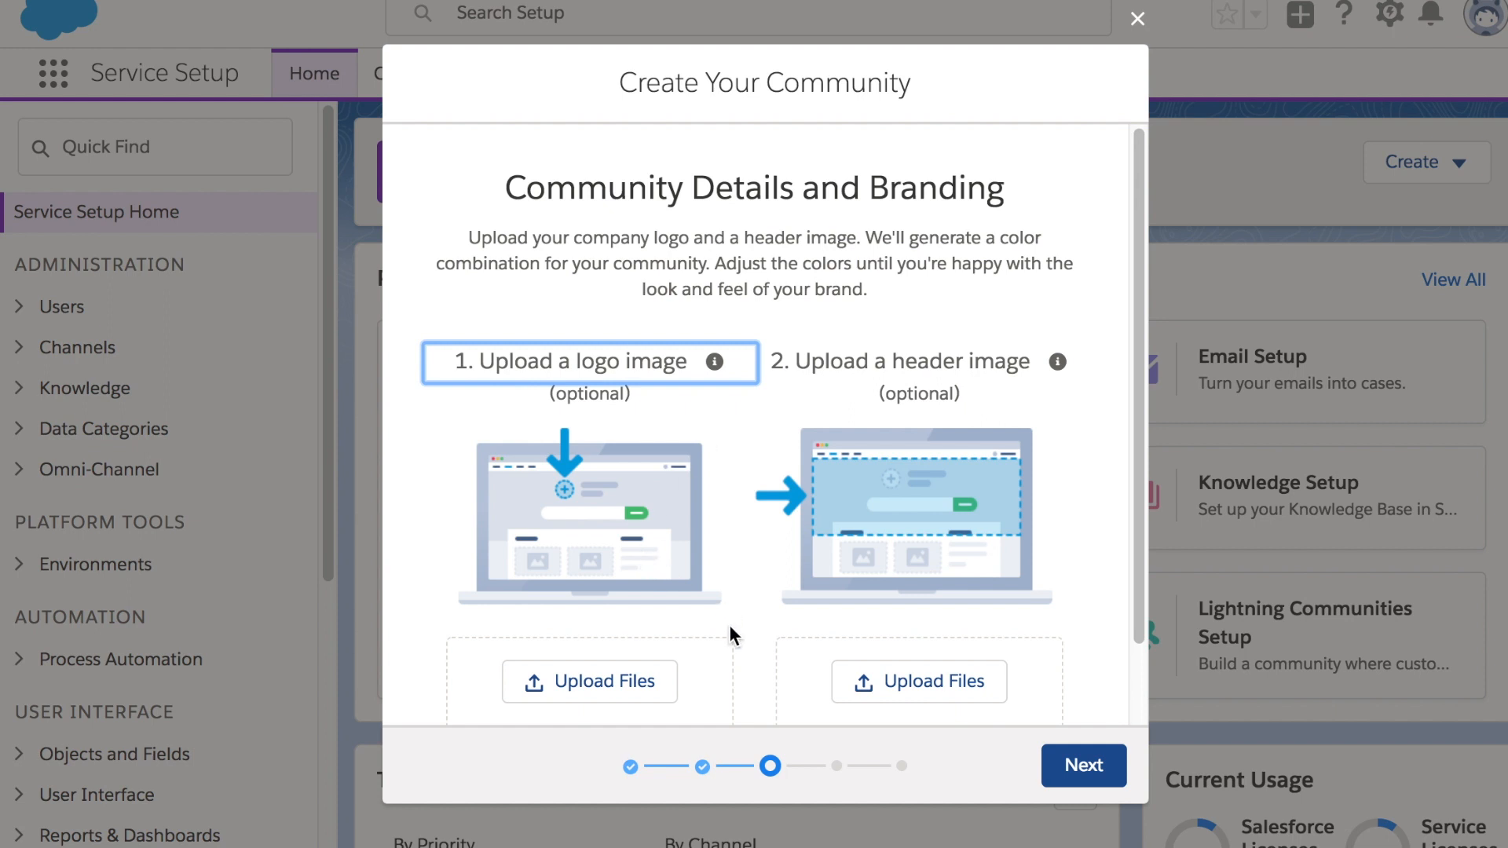
Upload logo.png as the community logo, with no header image, and continue
{"action": "left_click", "coordinate": [626, 686]}
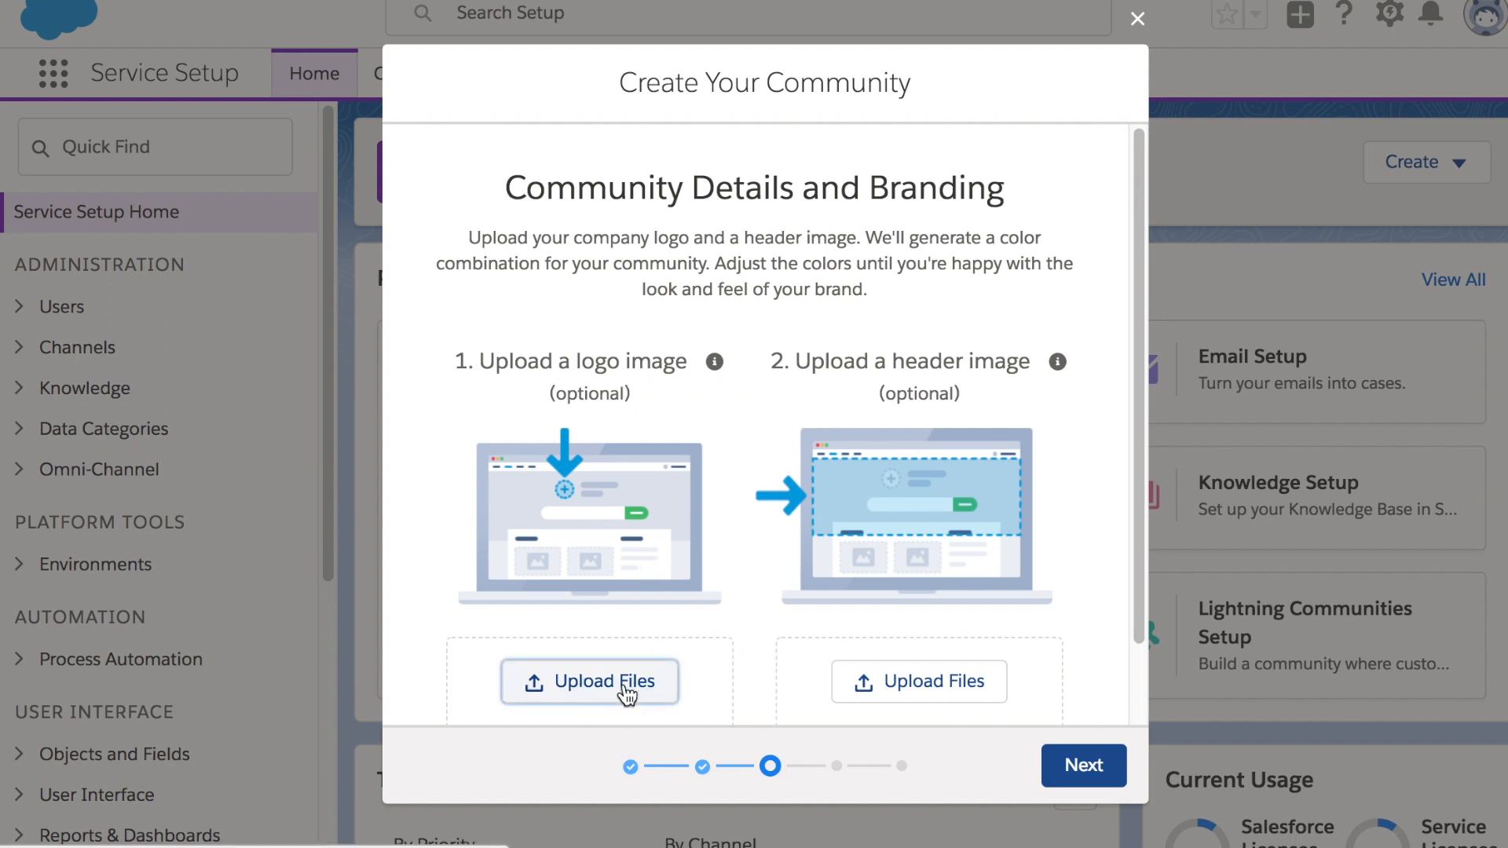
{"action": "key", "text": "super+d"}
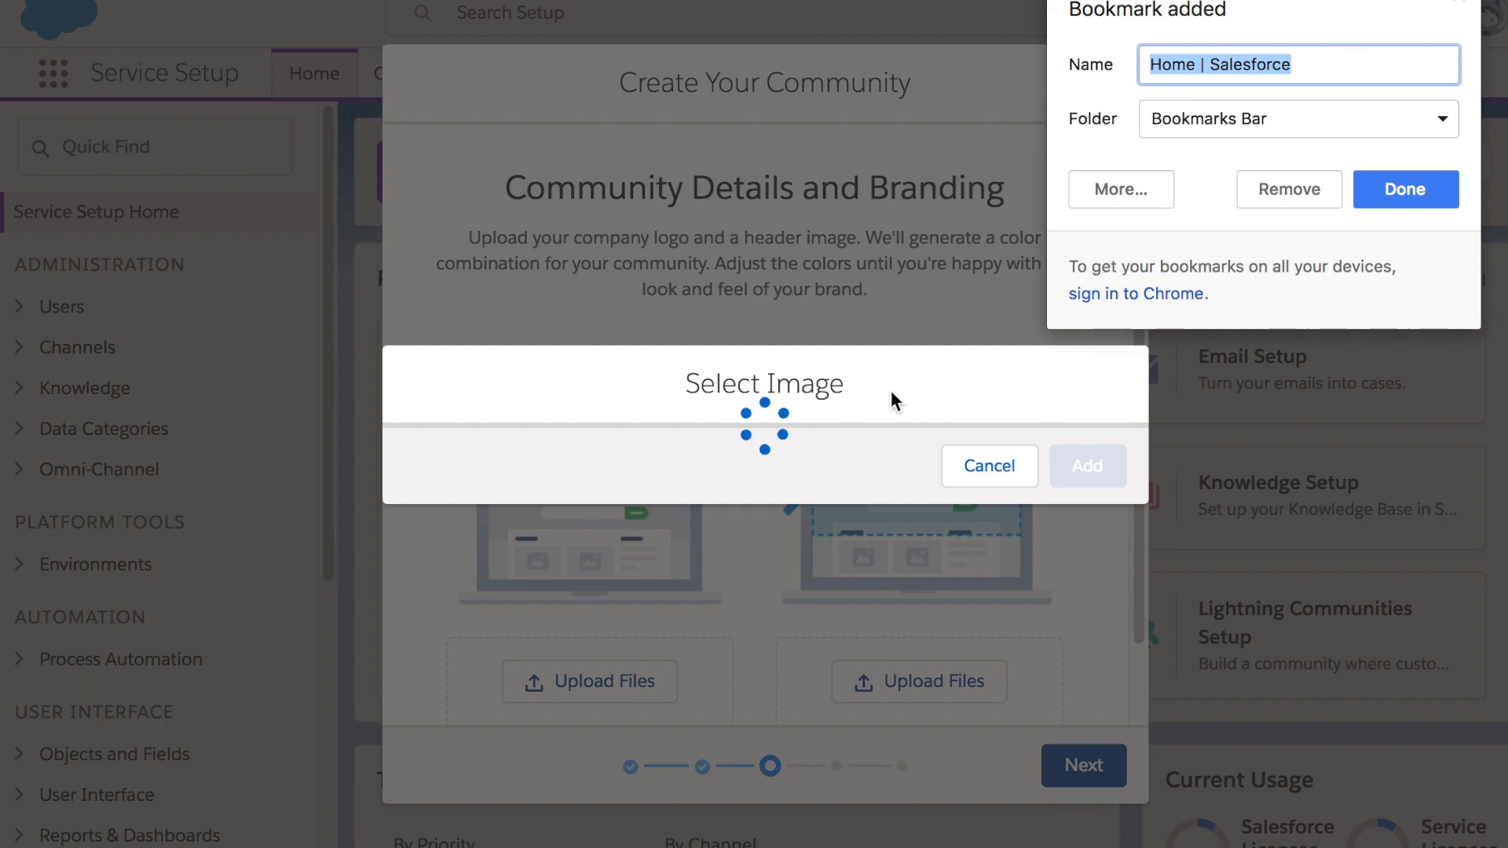
{"action": "left_click", "coordinate": [1403, 189]}
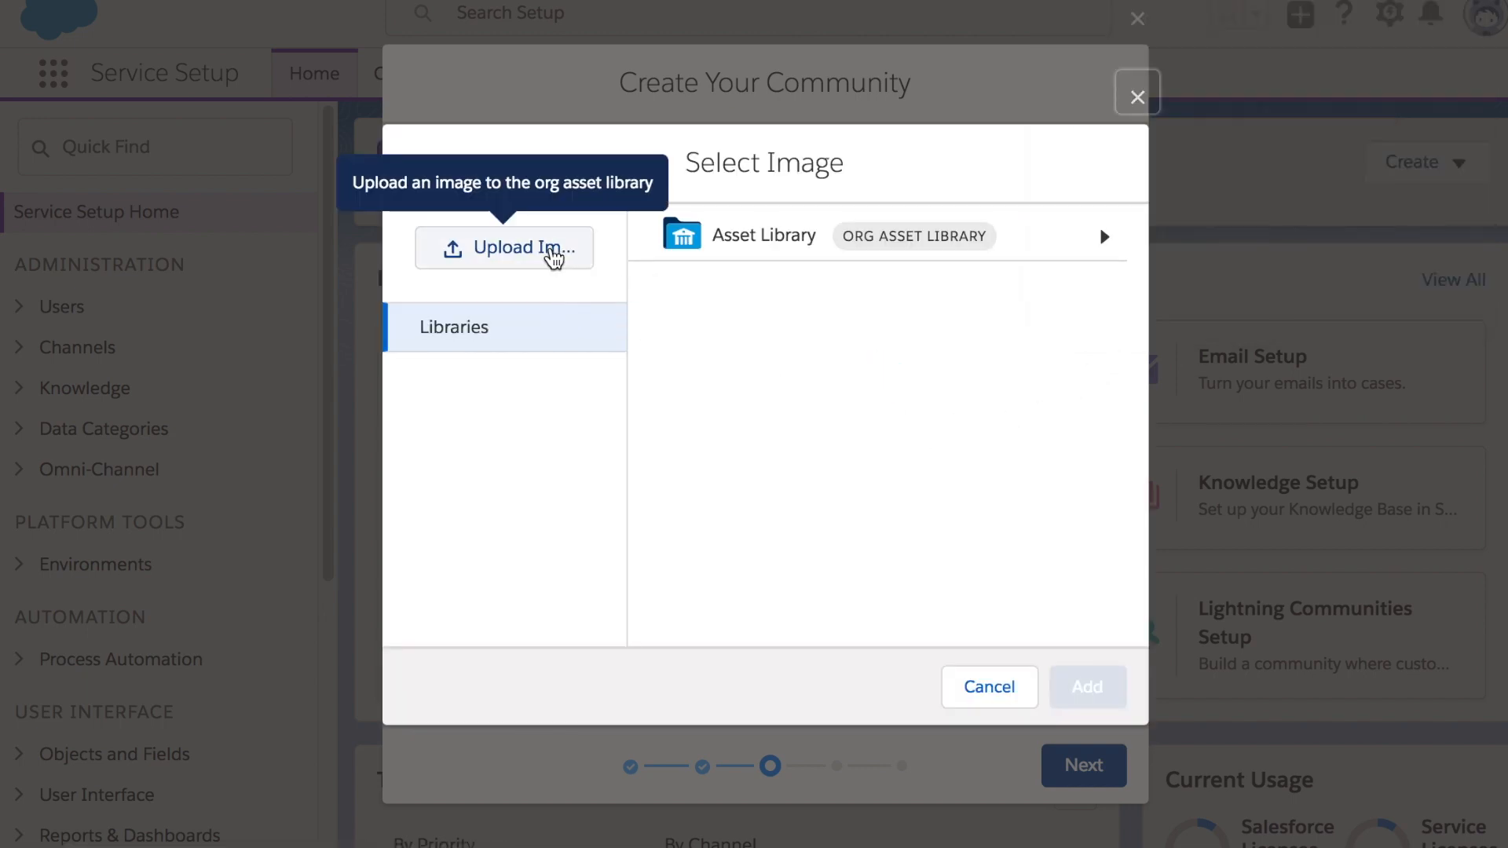
{"action": "left_click", "coordinate": [548, 259]}
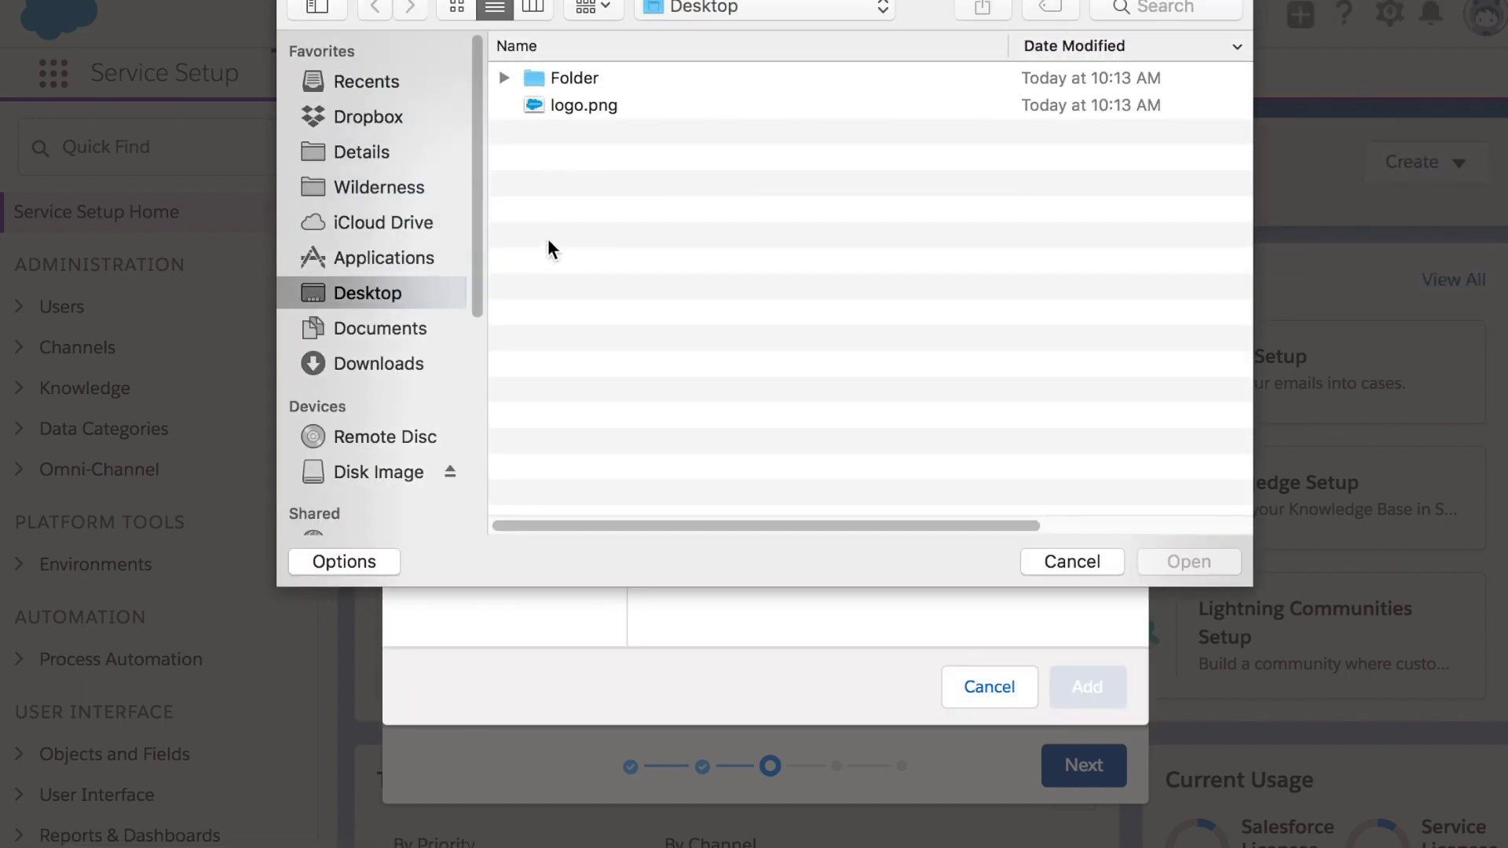
{"action": "left_click", "coordinate": [600, 104]}
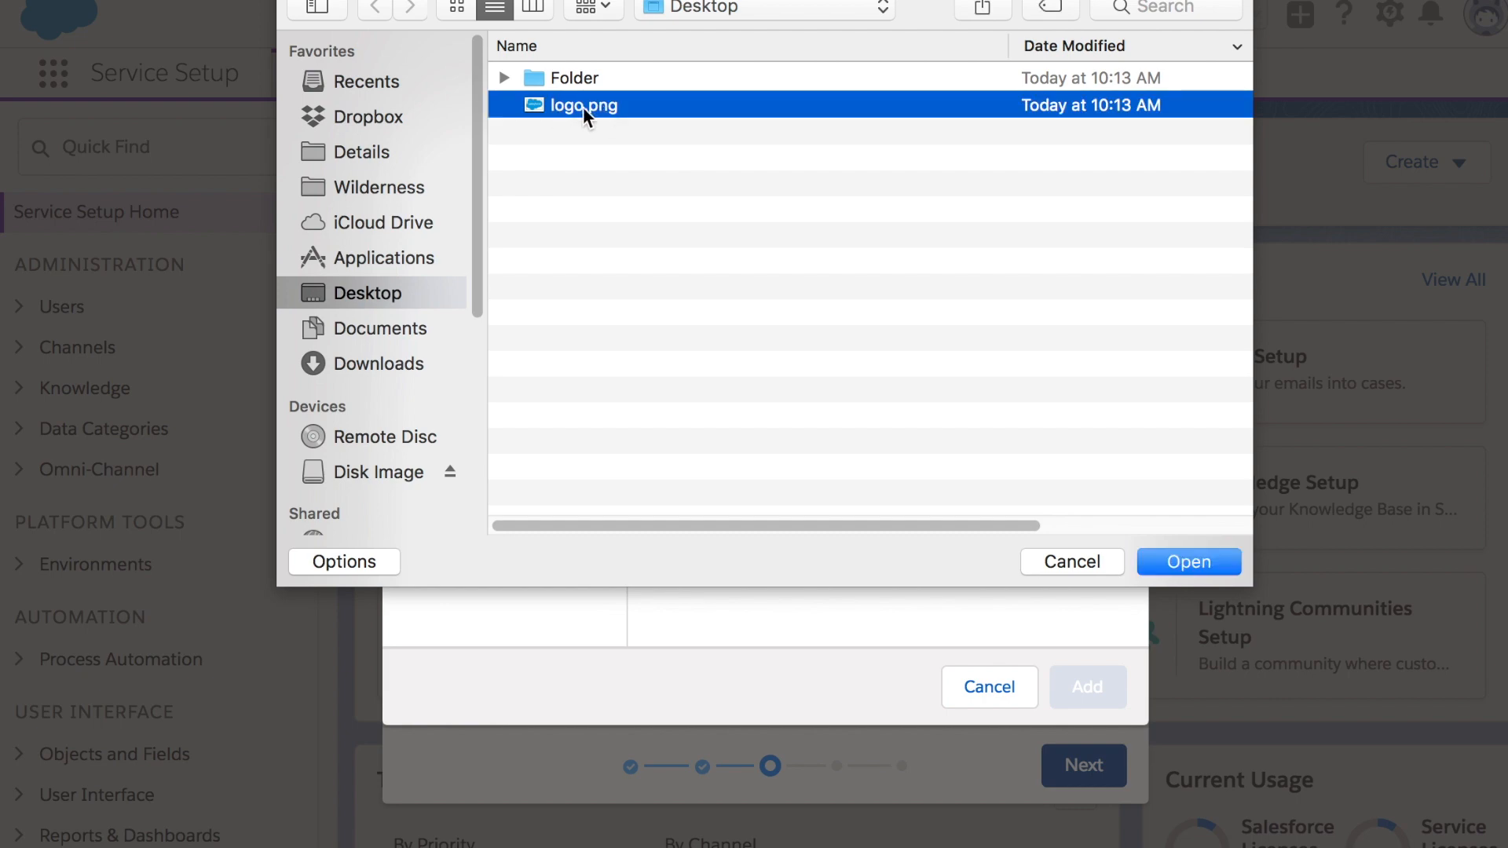
{"action": "left_click", "coordinate": [1200, 564]}
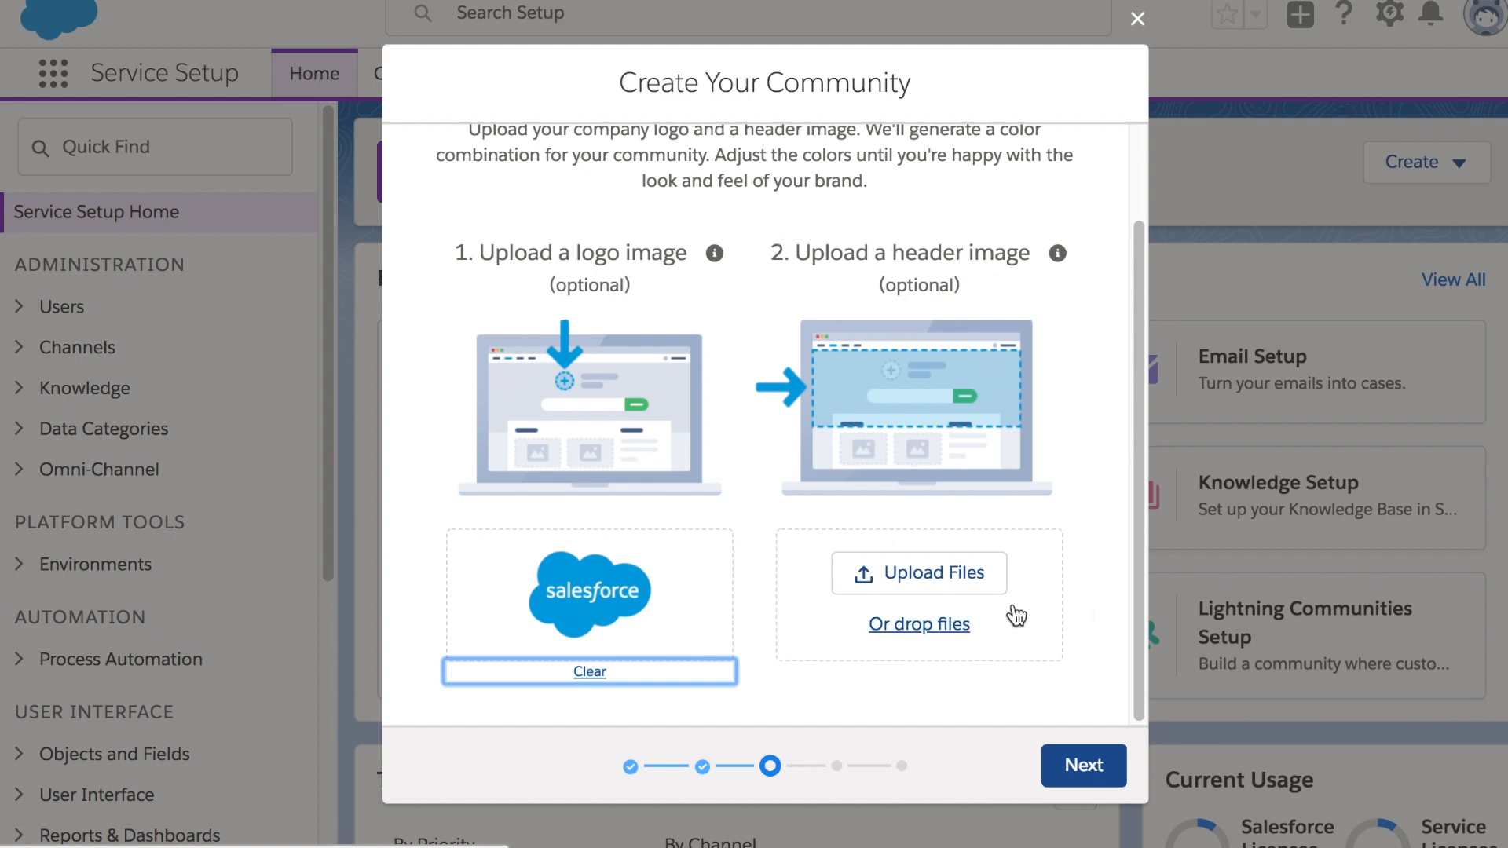
{"action": "left_click", "coordinate": [1086, 765]}
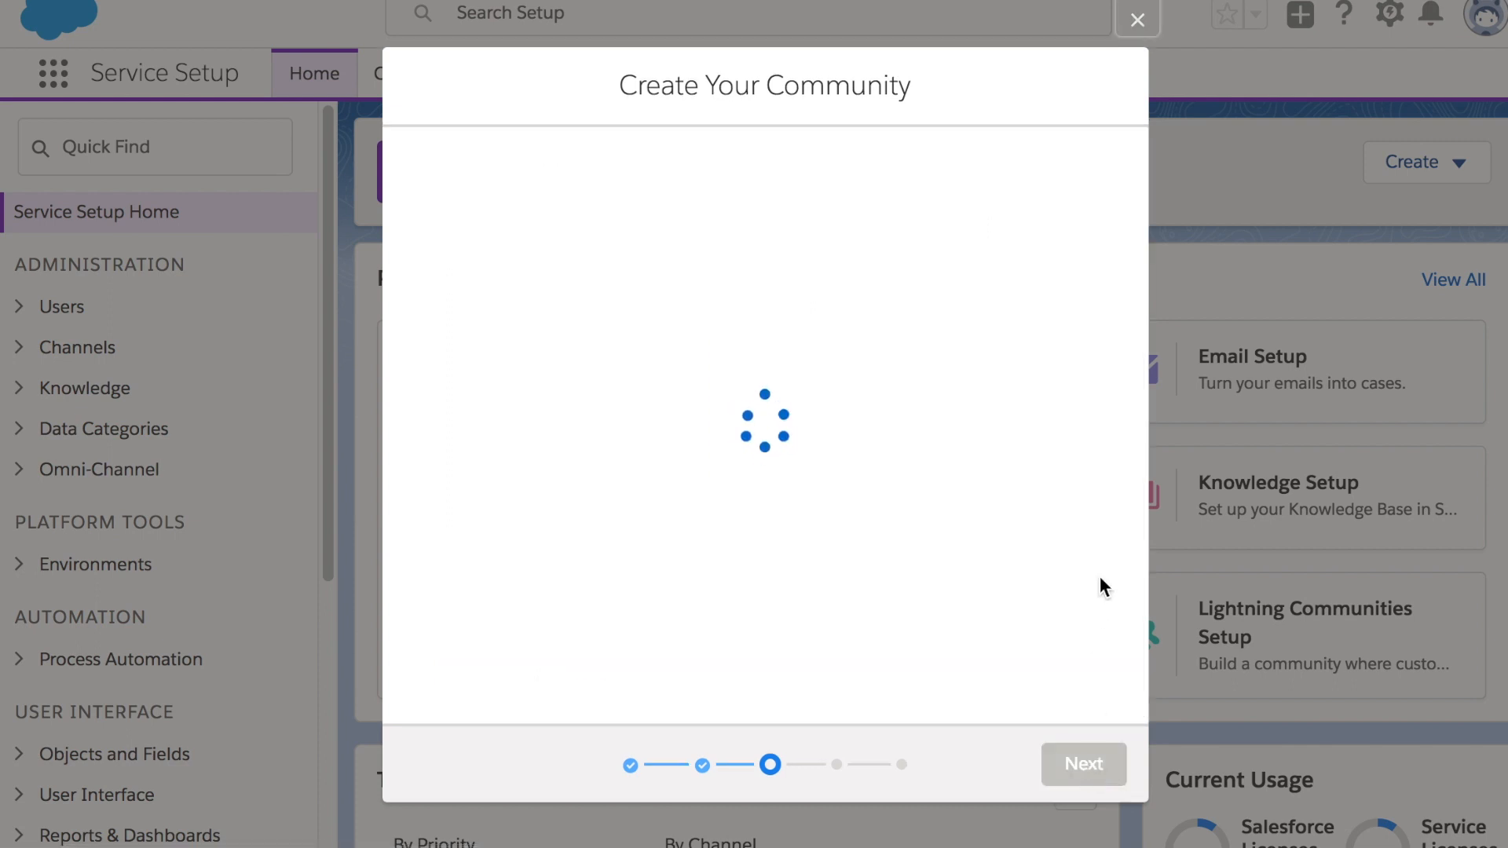
Feature the Desk Articles topics Manage Your Account, Getting Started and Developer Resources
{"action": "scroll", "coordinate": [1099, 578], "scroll_direction": "down", "scroll_amount": 1}
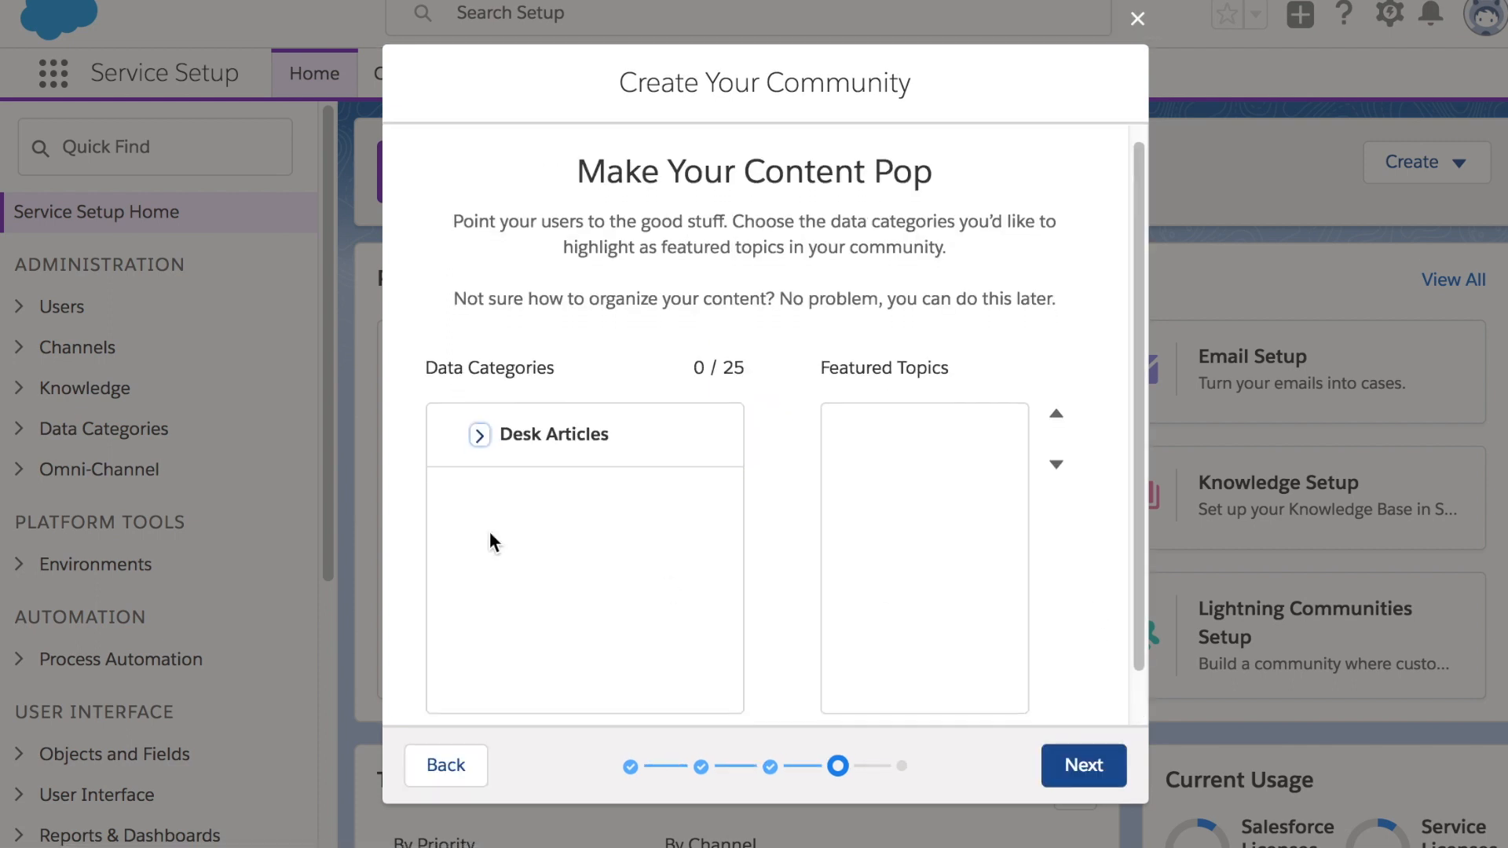
{"action": "left_click", "coordinate": [476, 435]}
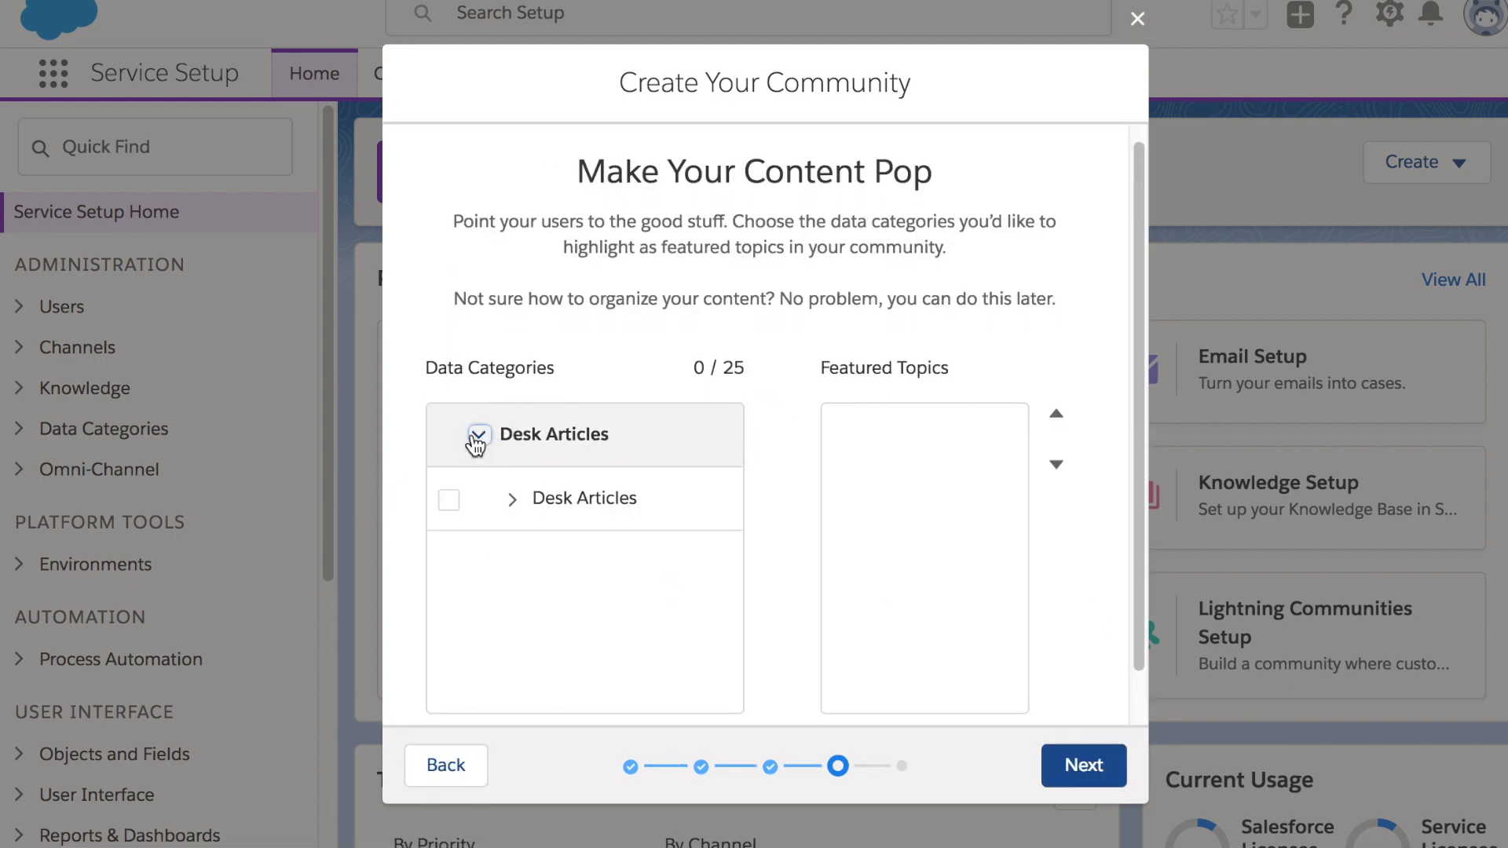
{"action": "left_click", "coordinate": [513, 501]}
{"action": "scroll", "coordinate": [518, 510], "scroll_direction": "down", "scroll_amount": 3}
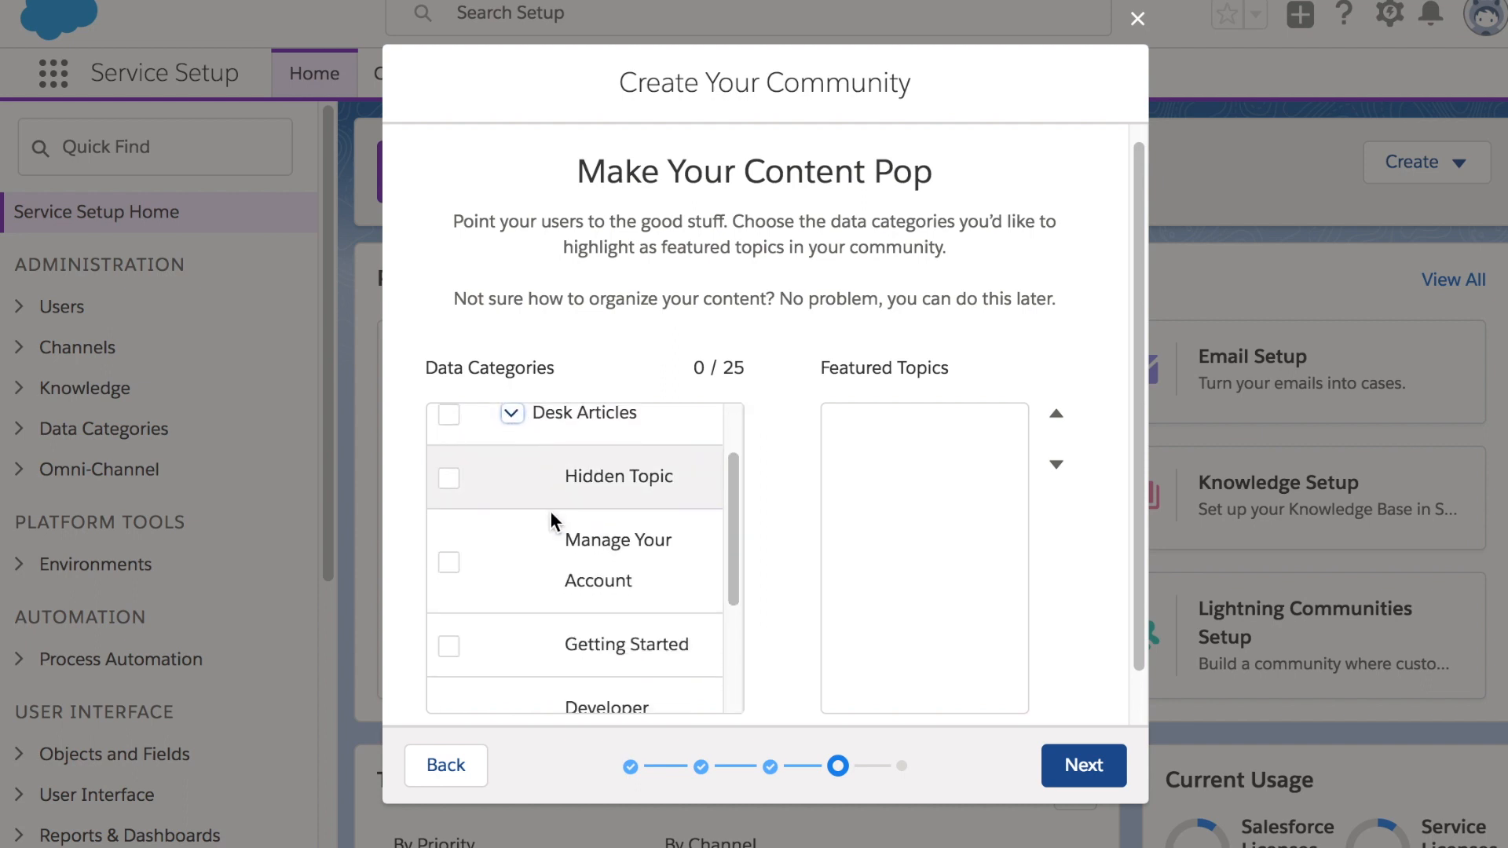
{"action": "scroll", "coordinate": [582, 537], "scroll_direction": "down", "scroll_amount": 3}
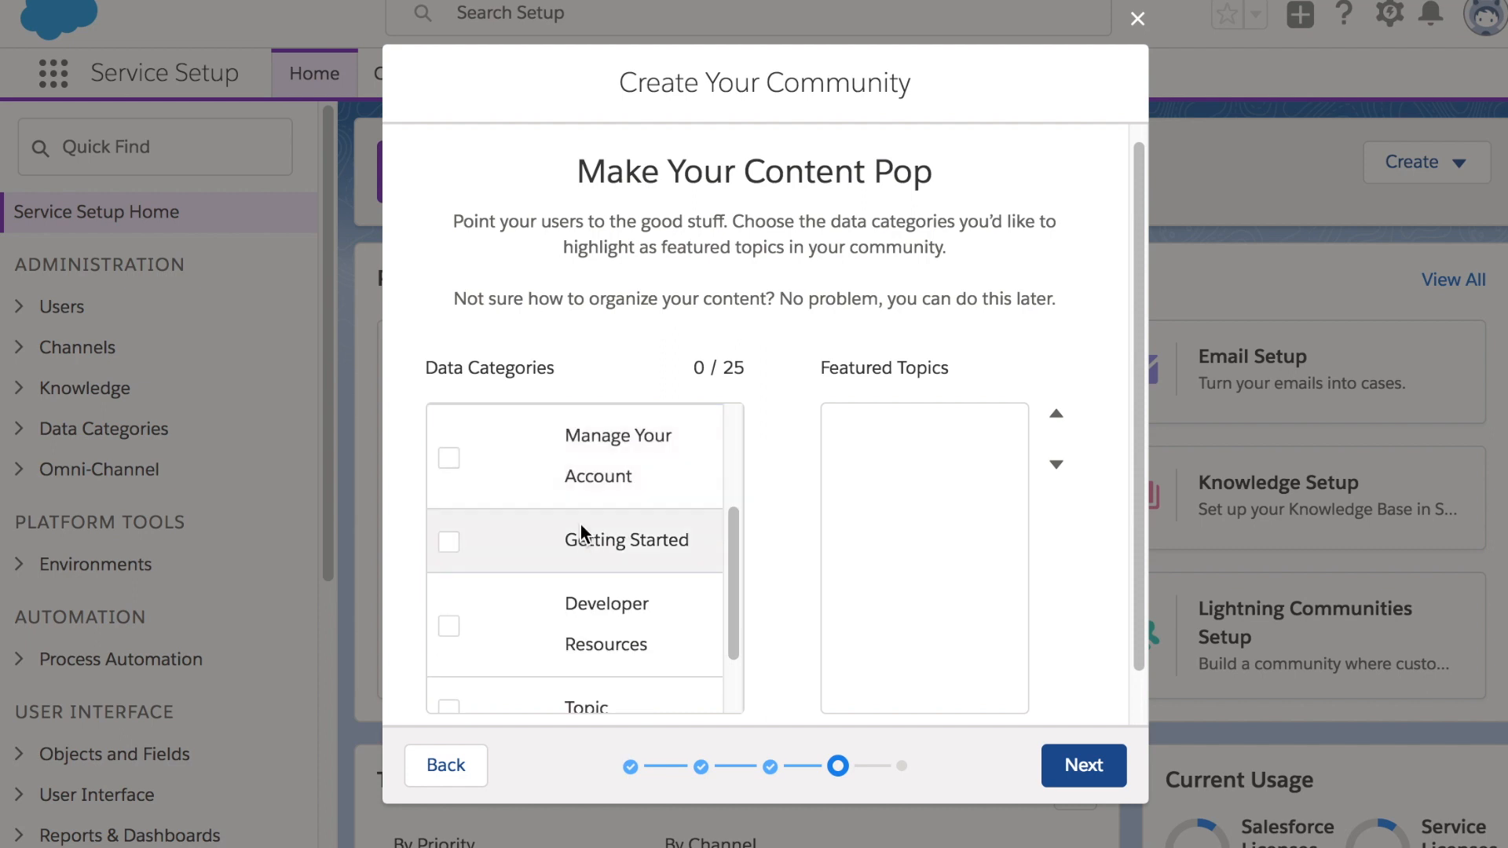
{"action": "left_click", "coordinate": [449, 460]}
{"action": "left_click", "coordinate": [449, 541]}
{"action": "left_click", "coordinate": [449, 626]}
{"action": "scroll", "coordinate": [611, 599], "scroll_direction": "down", "scroll_amount": 2}
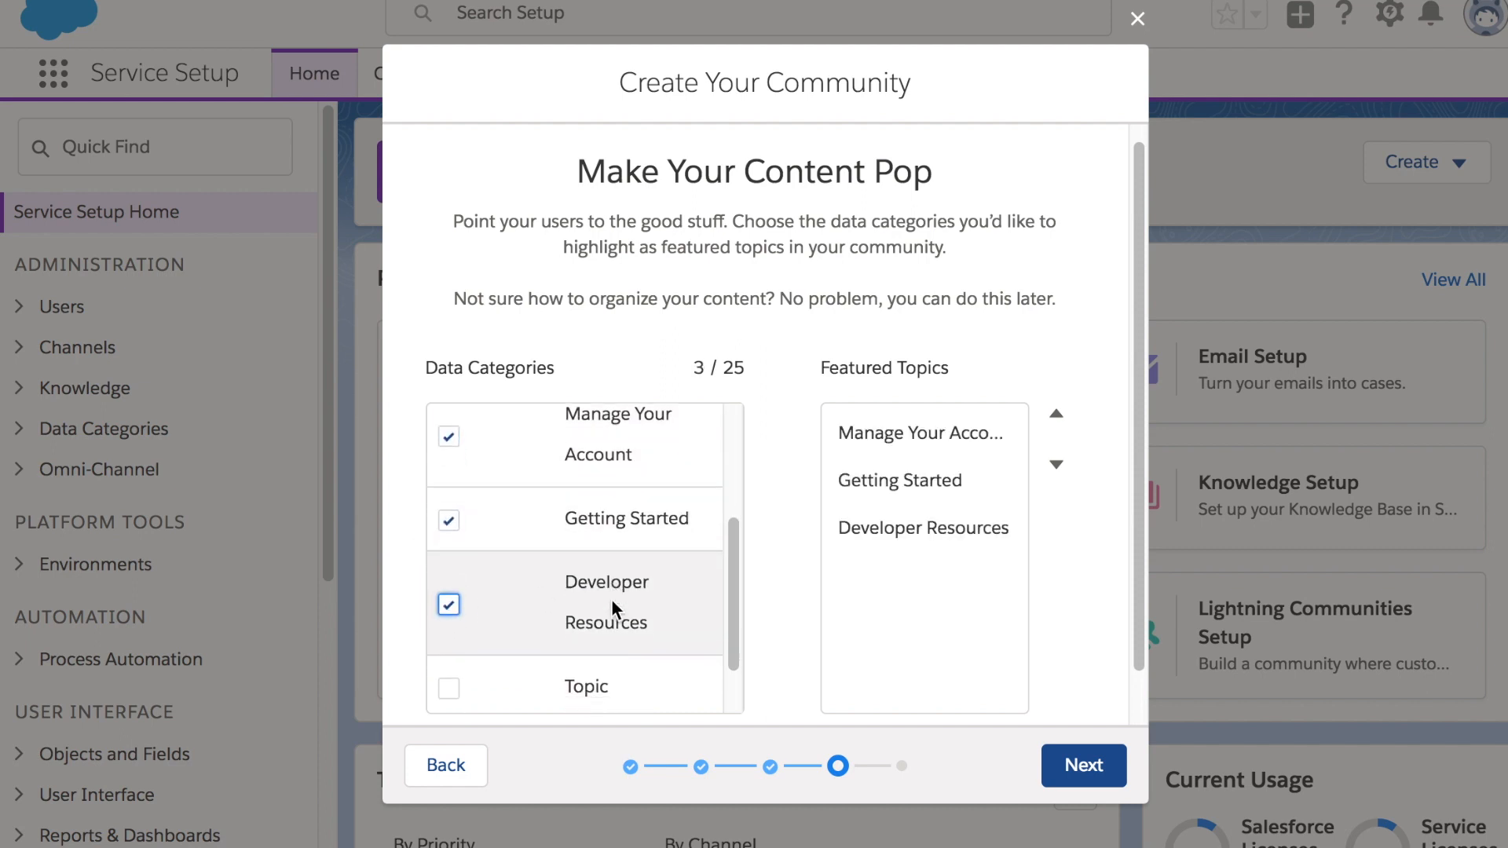
{"action": "scroll", "coordinate": [613, 599], "scroll_direction": "down", "scroll_amount": 2}
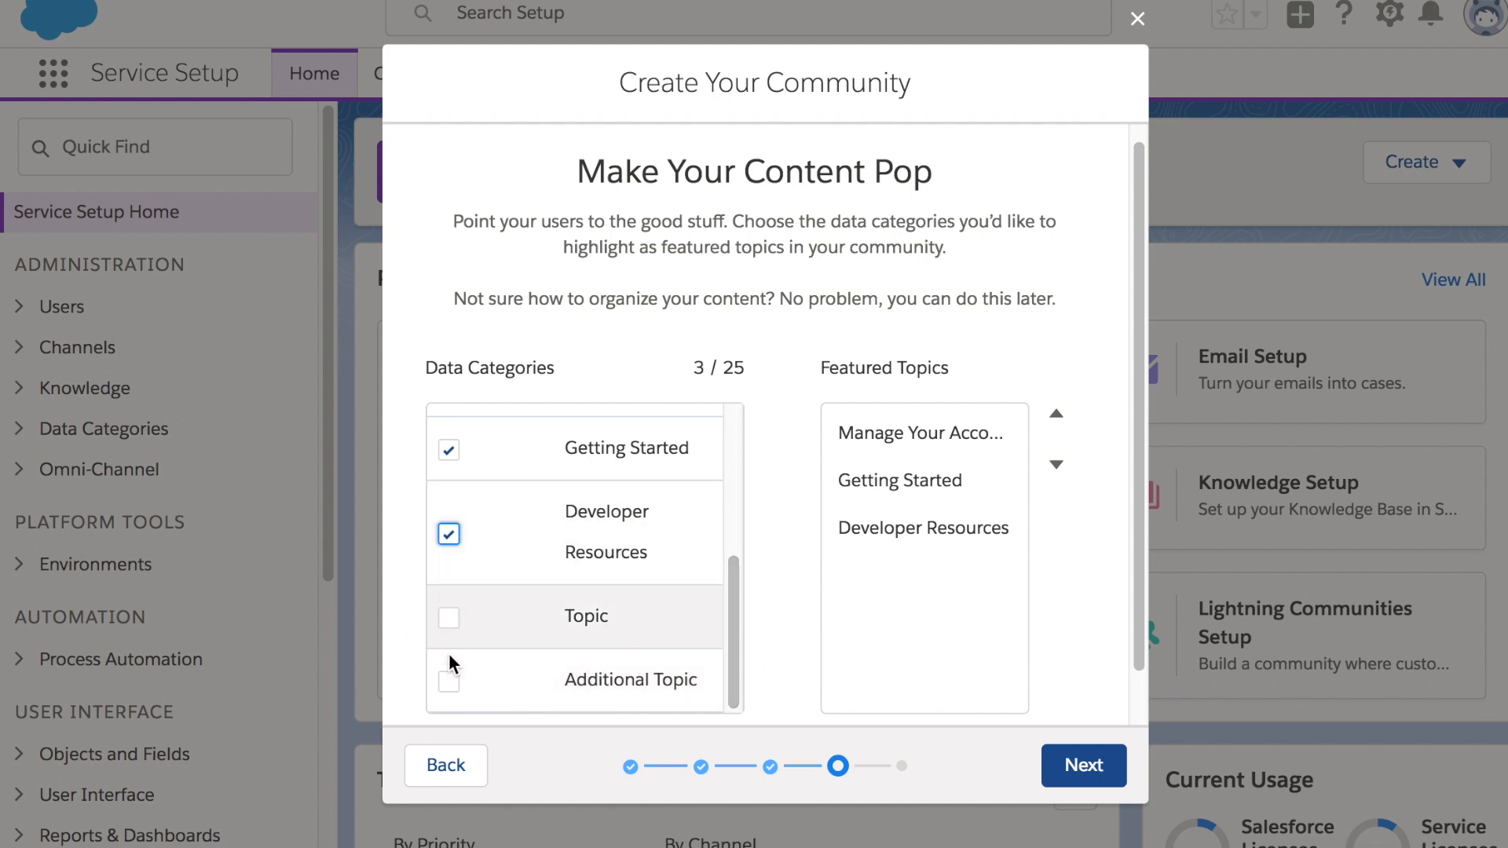
{"action": "left_click_drag", "start_coordinate": [730, 611], "coordinate": [738, 538]}
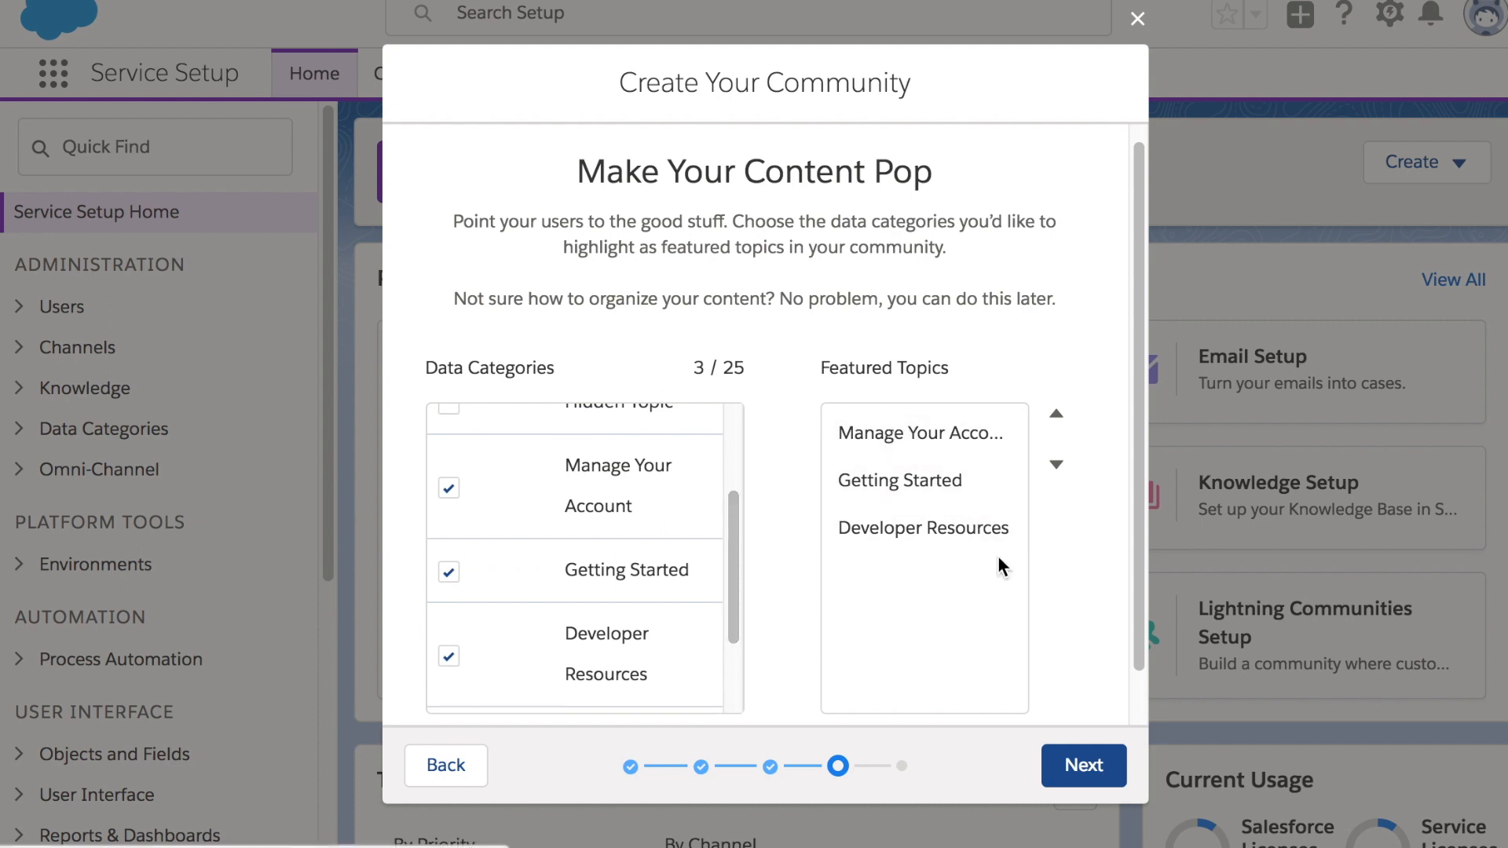
{"action": "left_click", "coordinate": [1084, 766]}
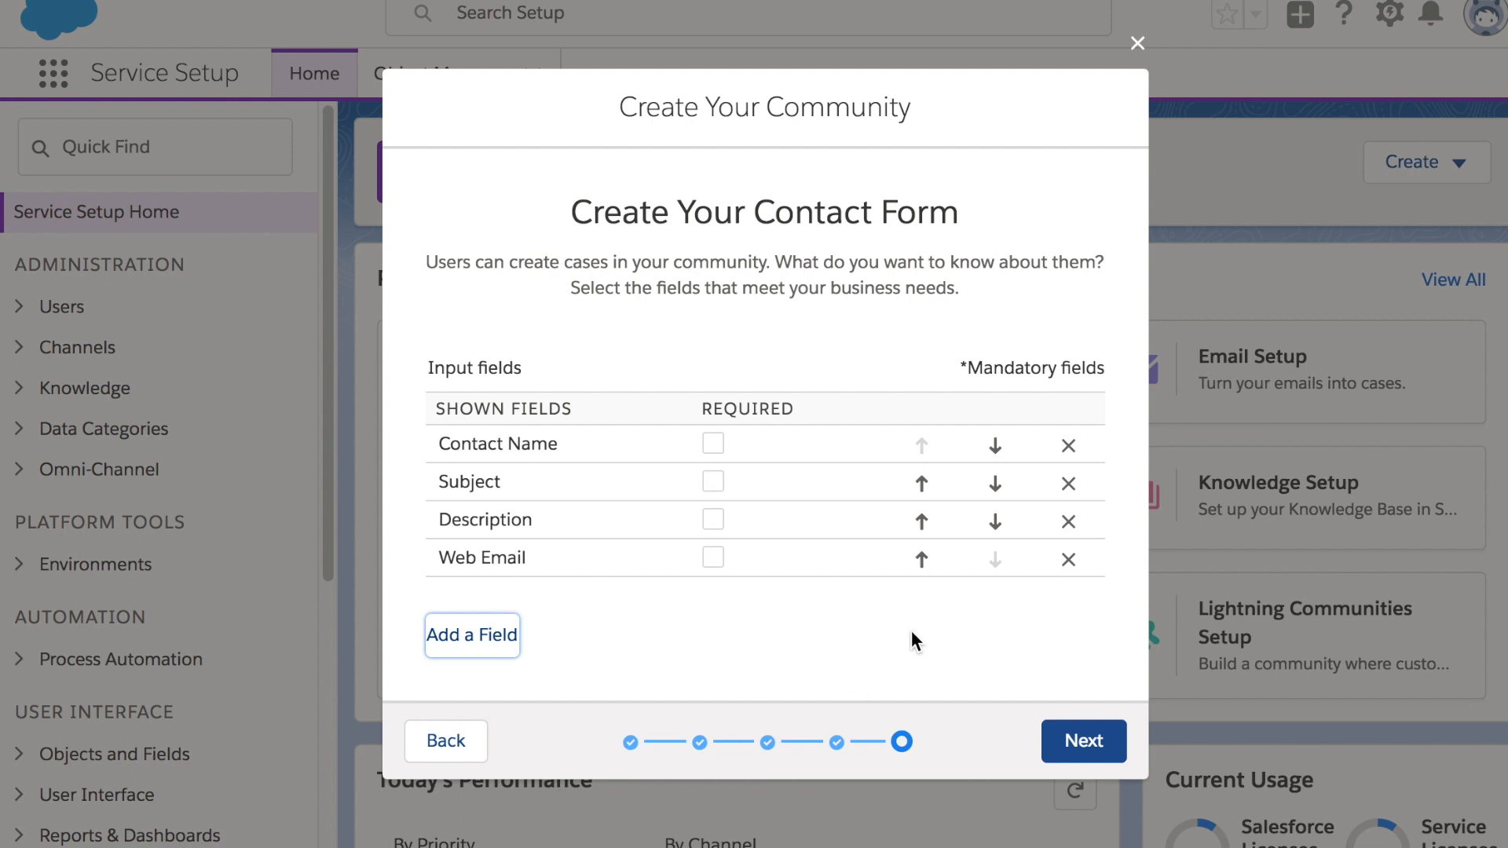
Move Web Email to second place and make Contact Name, Web Email and Subject required
{"action": "left_click", "coordinate": [921, 559]}
{"action": "left_click", "coordinate": [922, 520]}
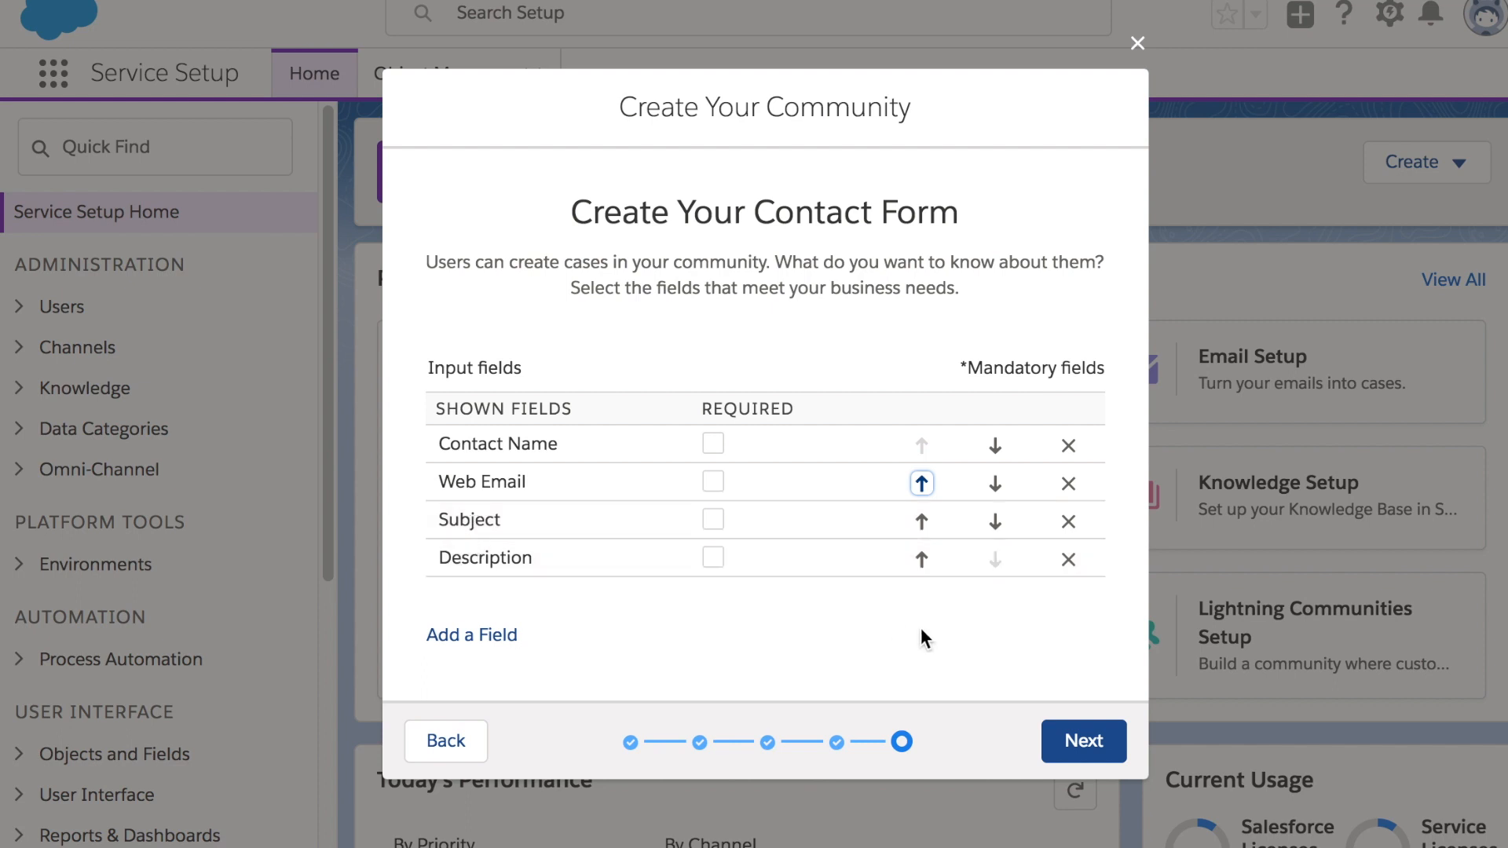
{"action": "left_click", "coordinate": [977, 628]}
{"action": "left_click", "coordinate": [711, 446]}
{"action": "left_click", "coordinate": [713, 482]}
{"action": "left_click", "coordinate": [713, 520]}
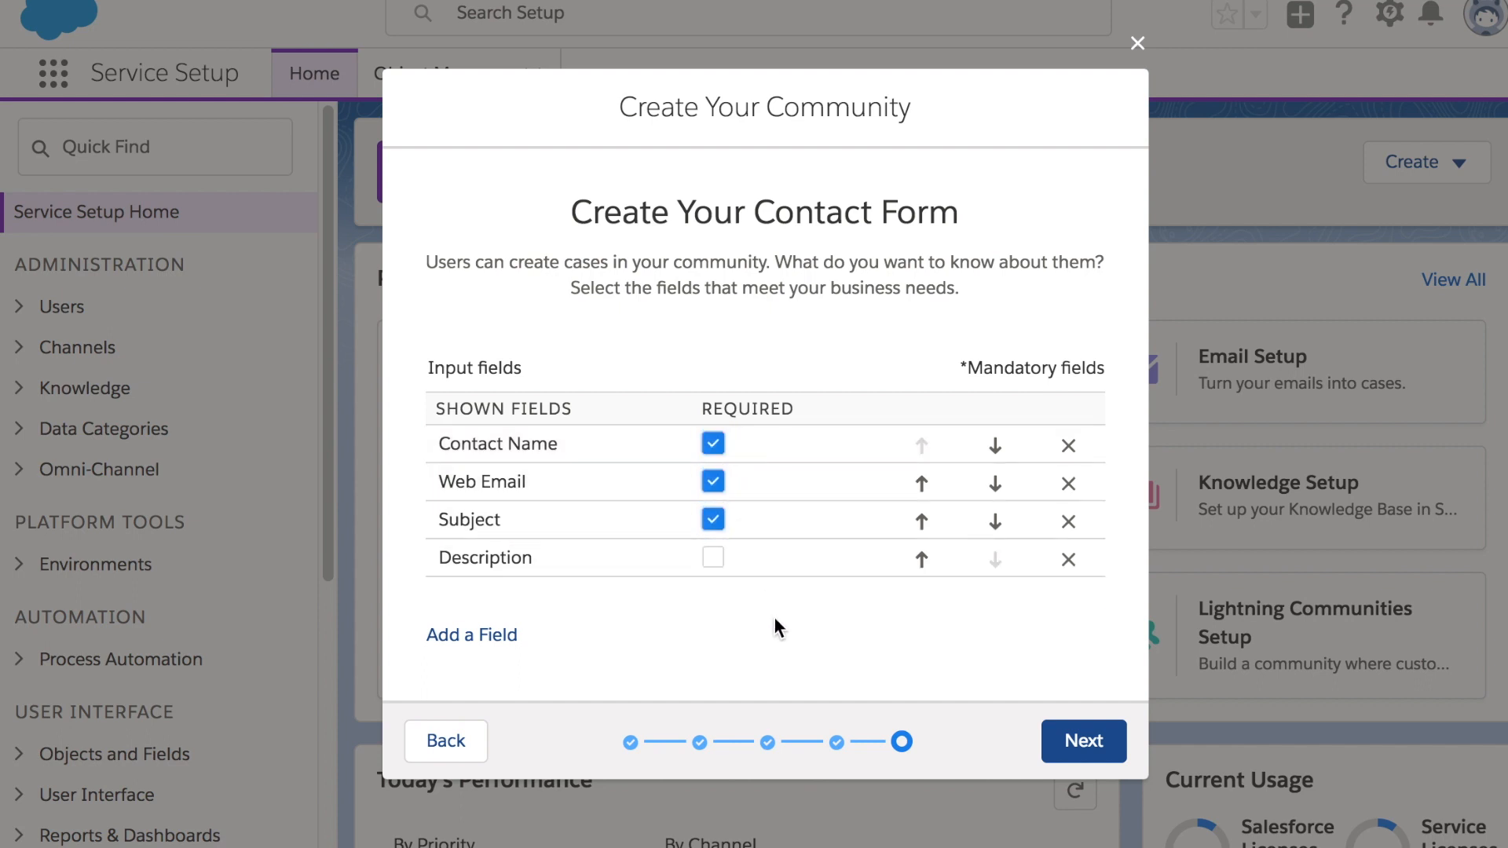
{"action": "left_click", "coordinate": [1105, 738]}
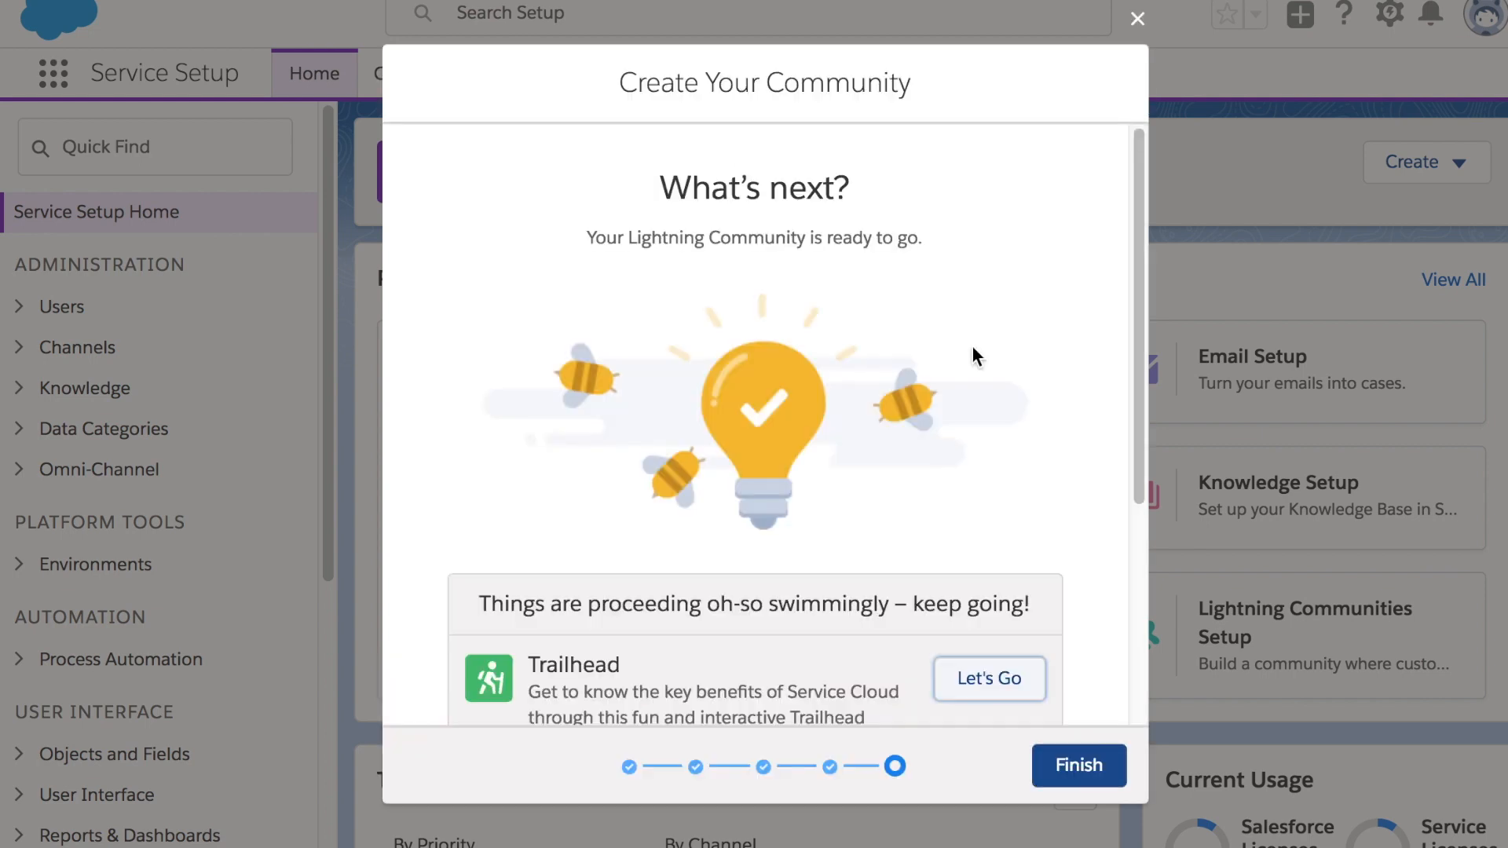
Launch the new community in Community Builder via Let's Go beside Check Out Your New Community
{"action": "scroll", "coordinate": [974, 350], "scroll_direction": "down", "scroll_amount": 2}
{"action": "scroll", "coordinate": [1039, 369], "scroll_direction": "down", "scroll_amount": 3}
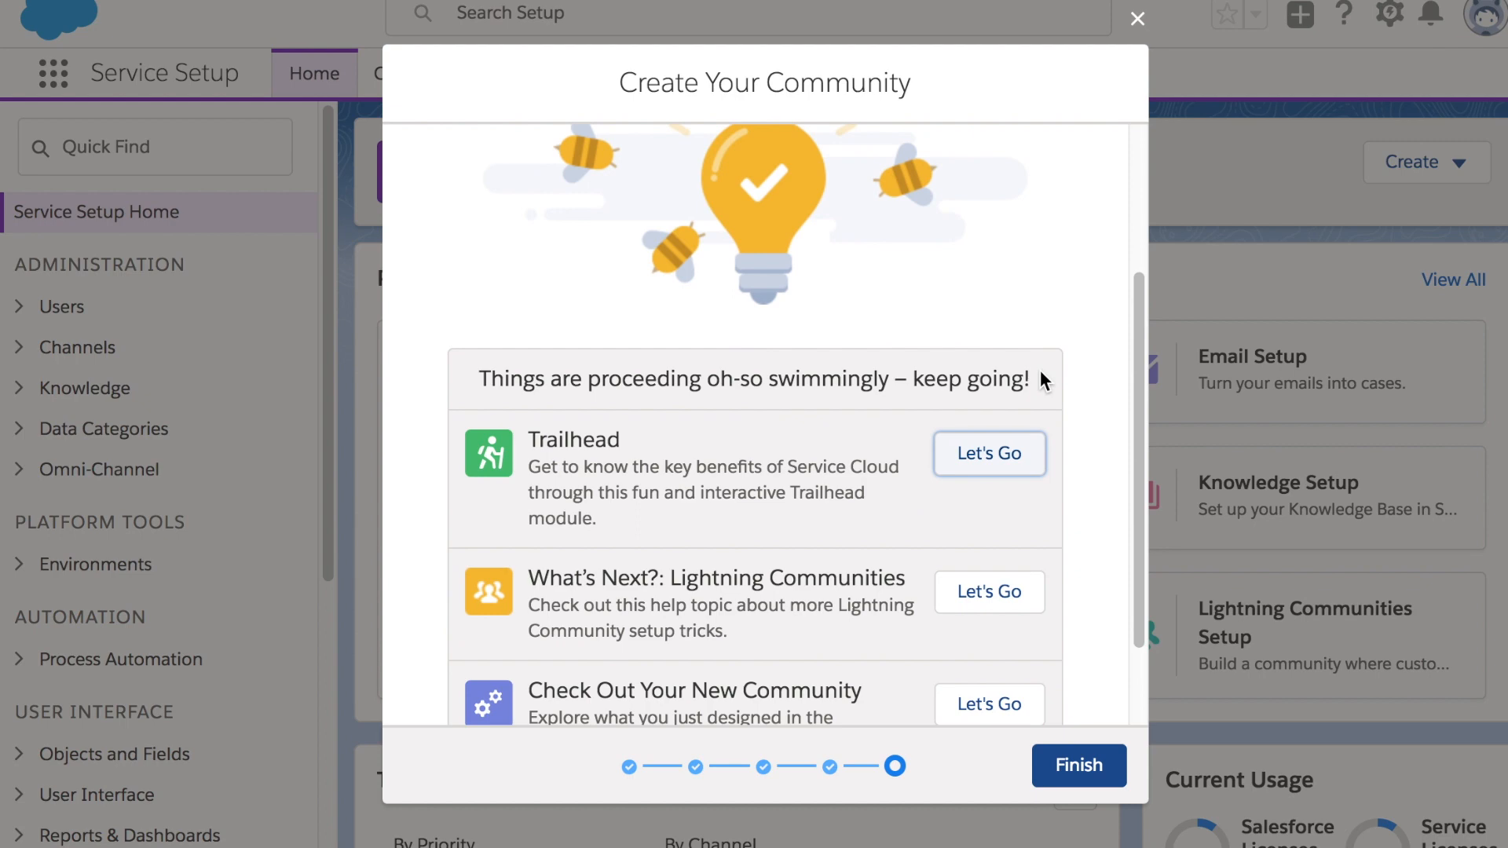
{"action": "scroll", "coordinate": [838, 408], "scroll_direction": "down", "scroll_amount": 3}
{"action": "left_click", "coordinate": [773, 673]}
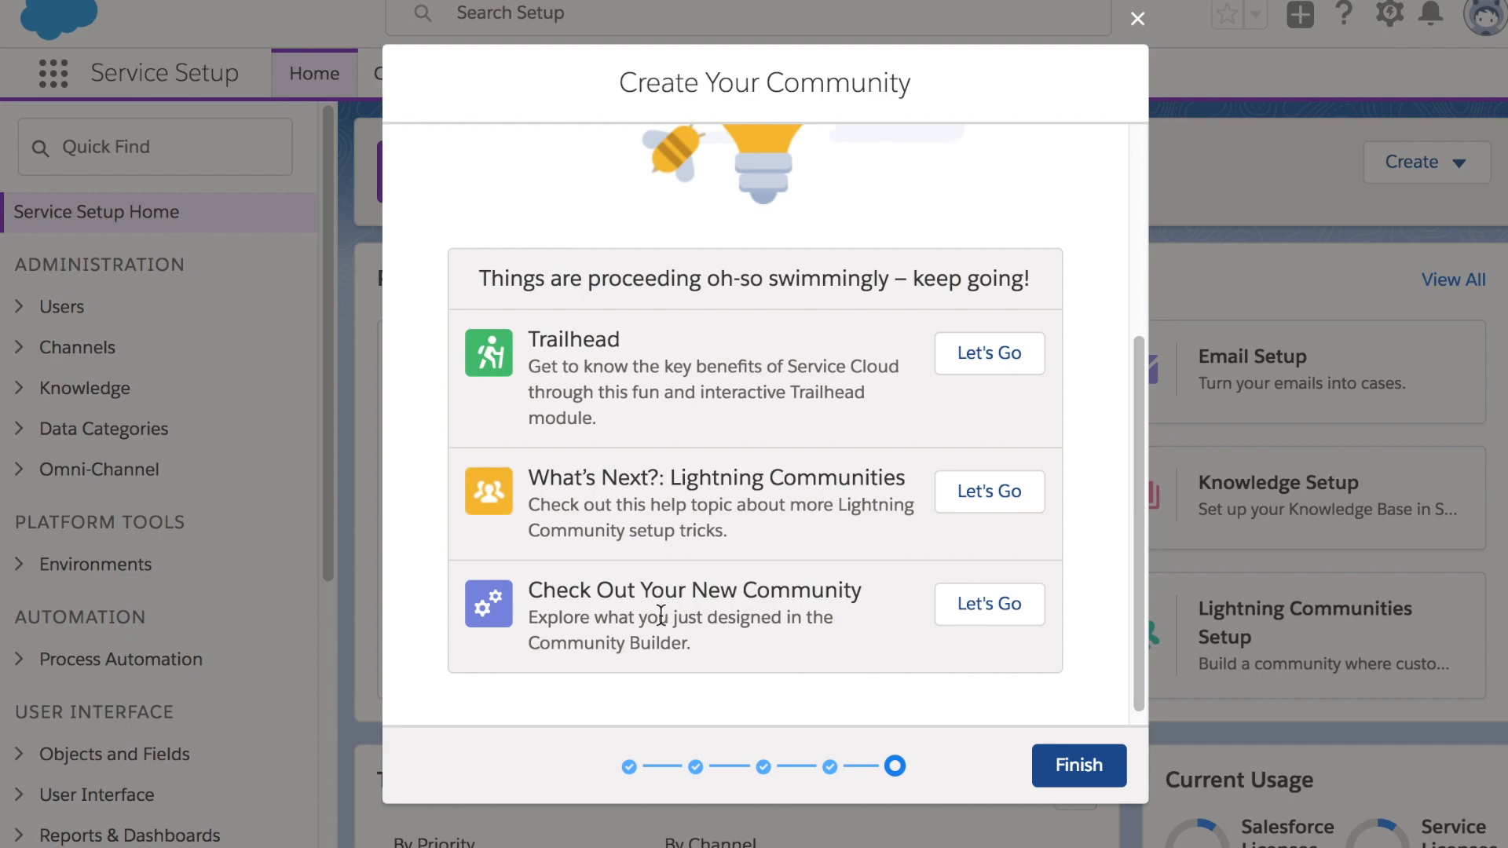
{"action": "left_click", "coordinate": [990, 606]}
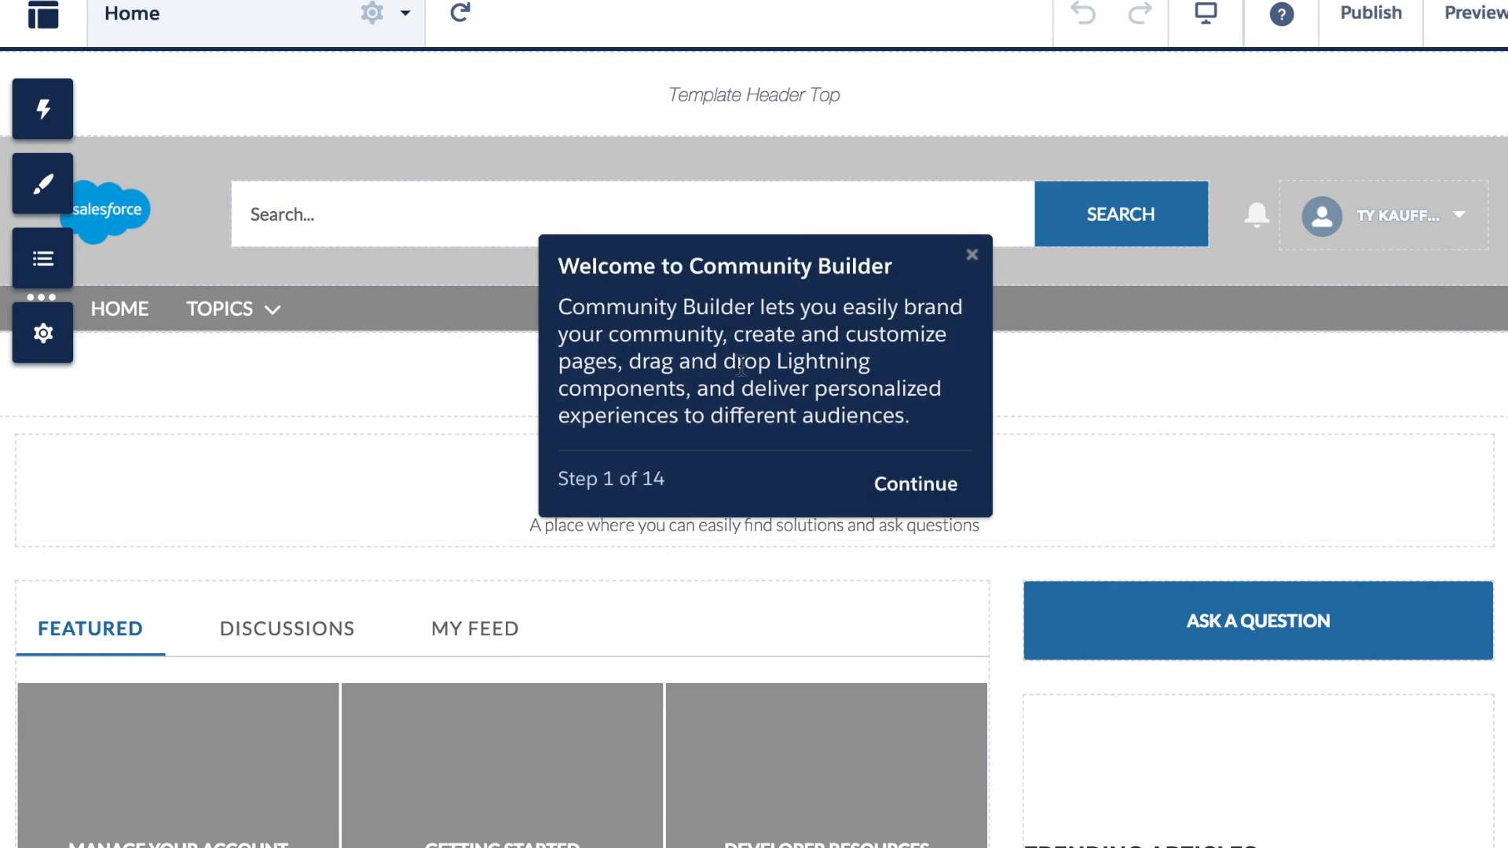
Dismiss the Community Builder welcome tour and components panel to view the Home page
{"action": "left_click", "coordinate": [919, 501]}
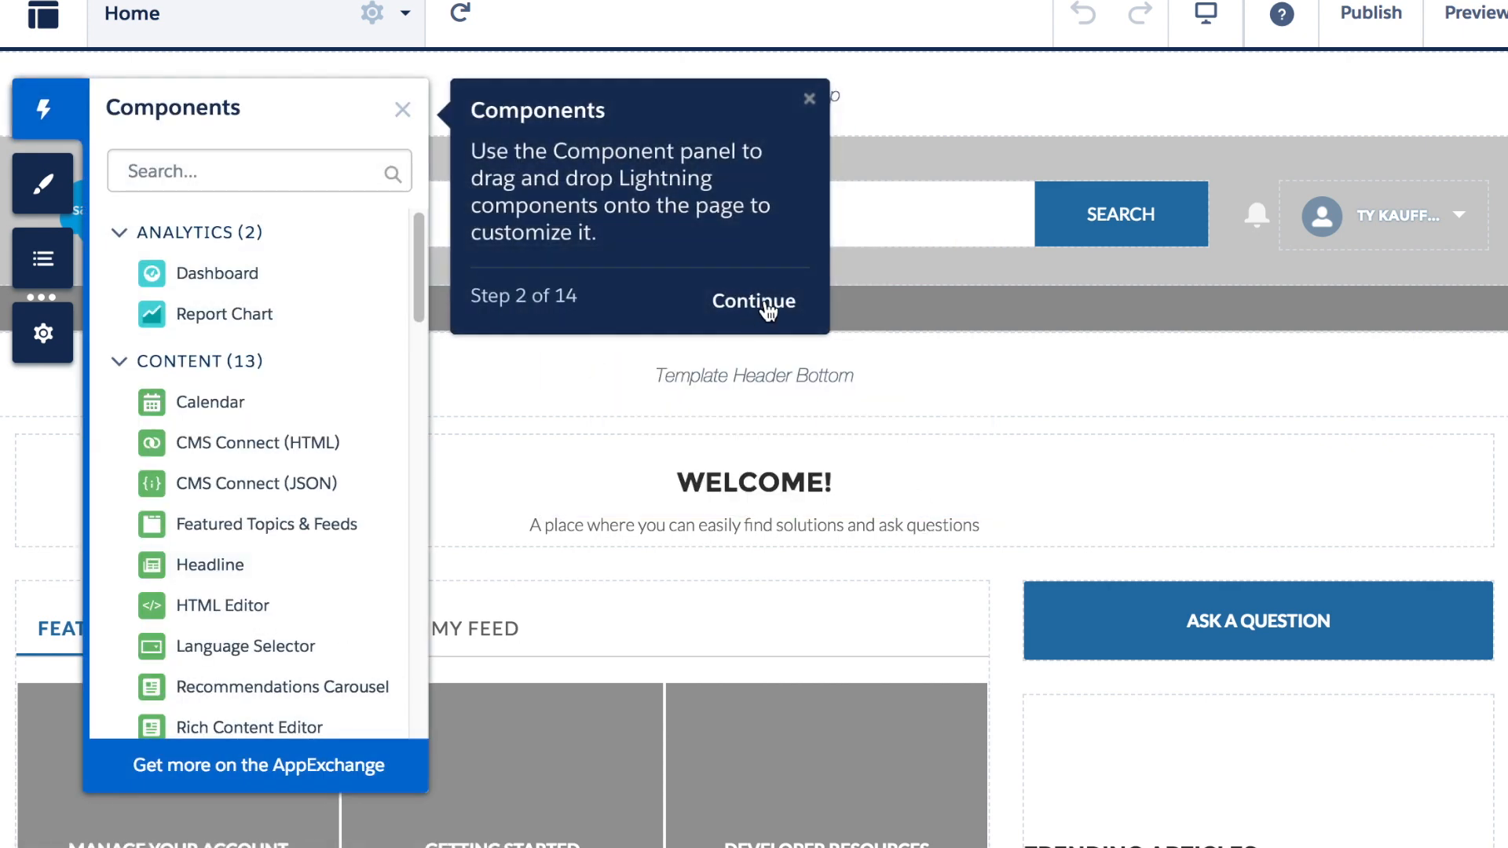
{"action": "left_click", "coordinate": [811, 99]}
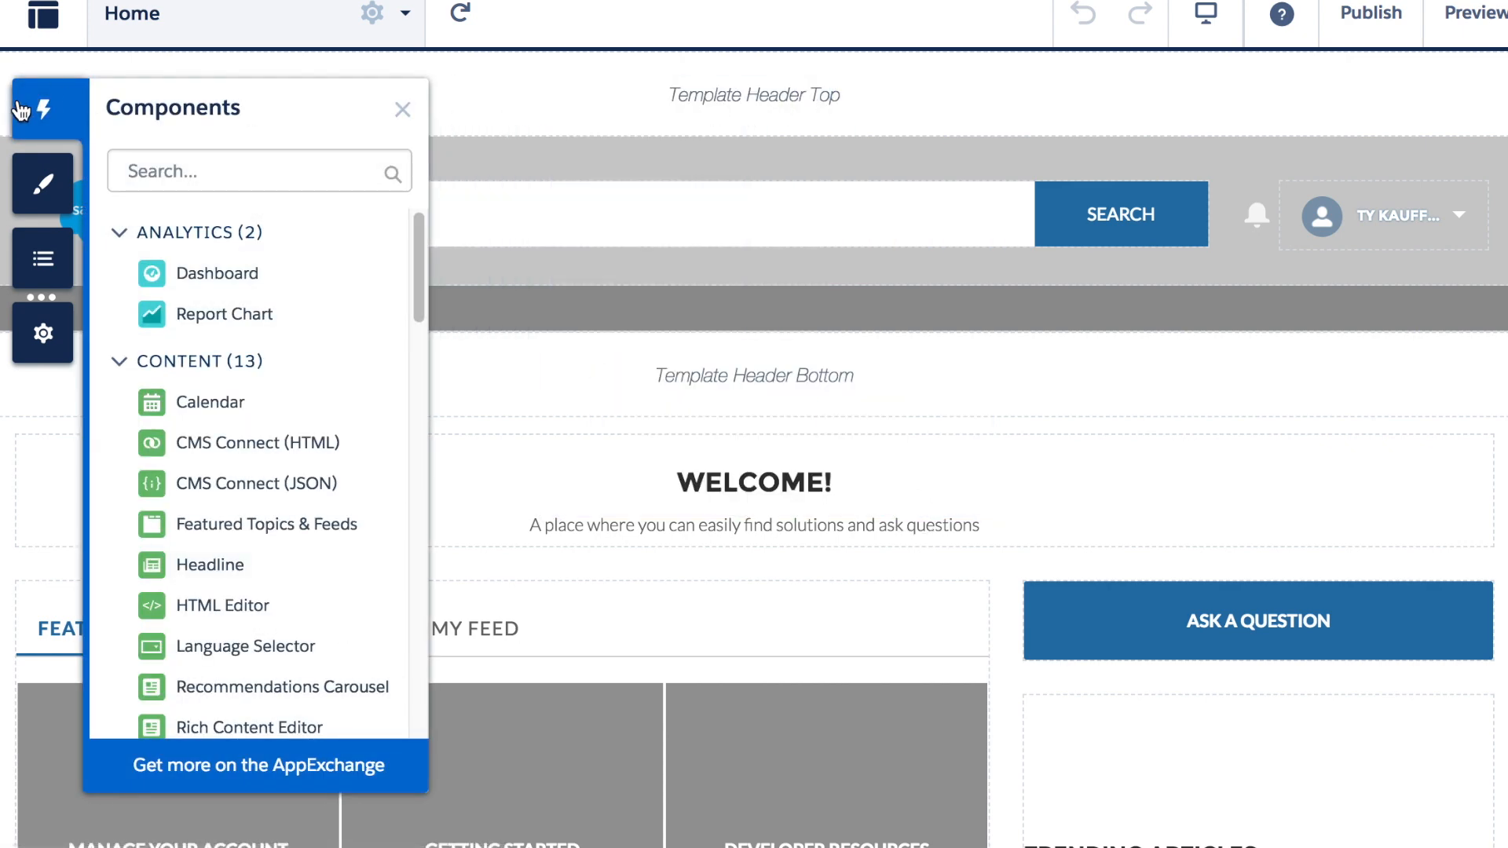
{"action": "left_click", "coordinate": [402, 109]}
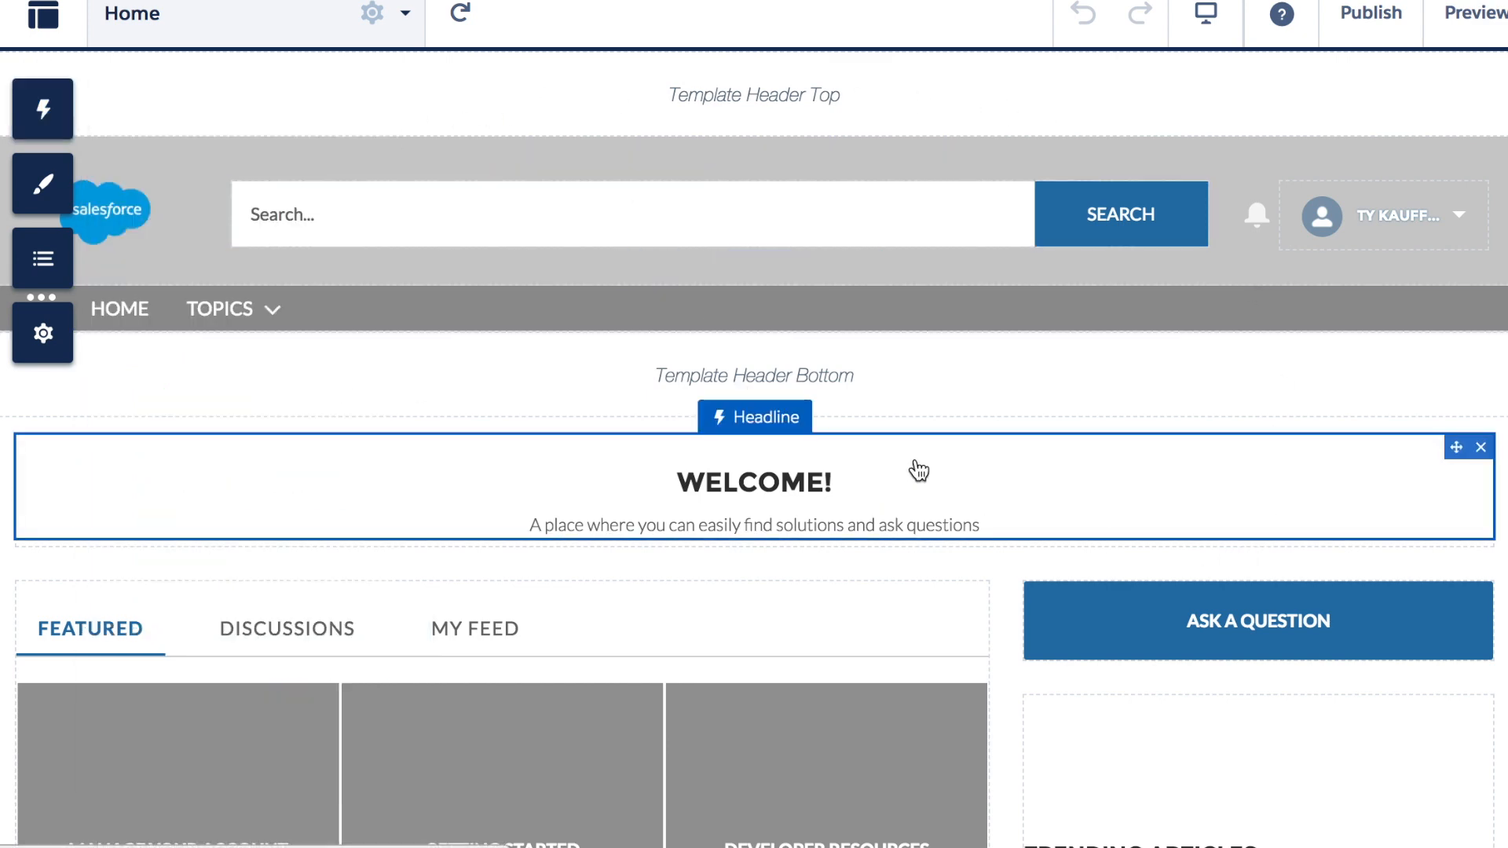
{"action": "scroll", "coordinate": [955, 388], "scroll_direction": "down", "scroll_amount": 5}
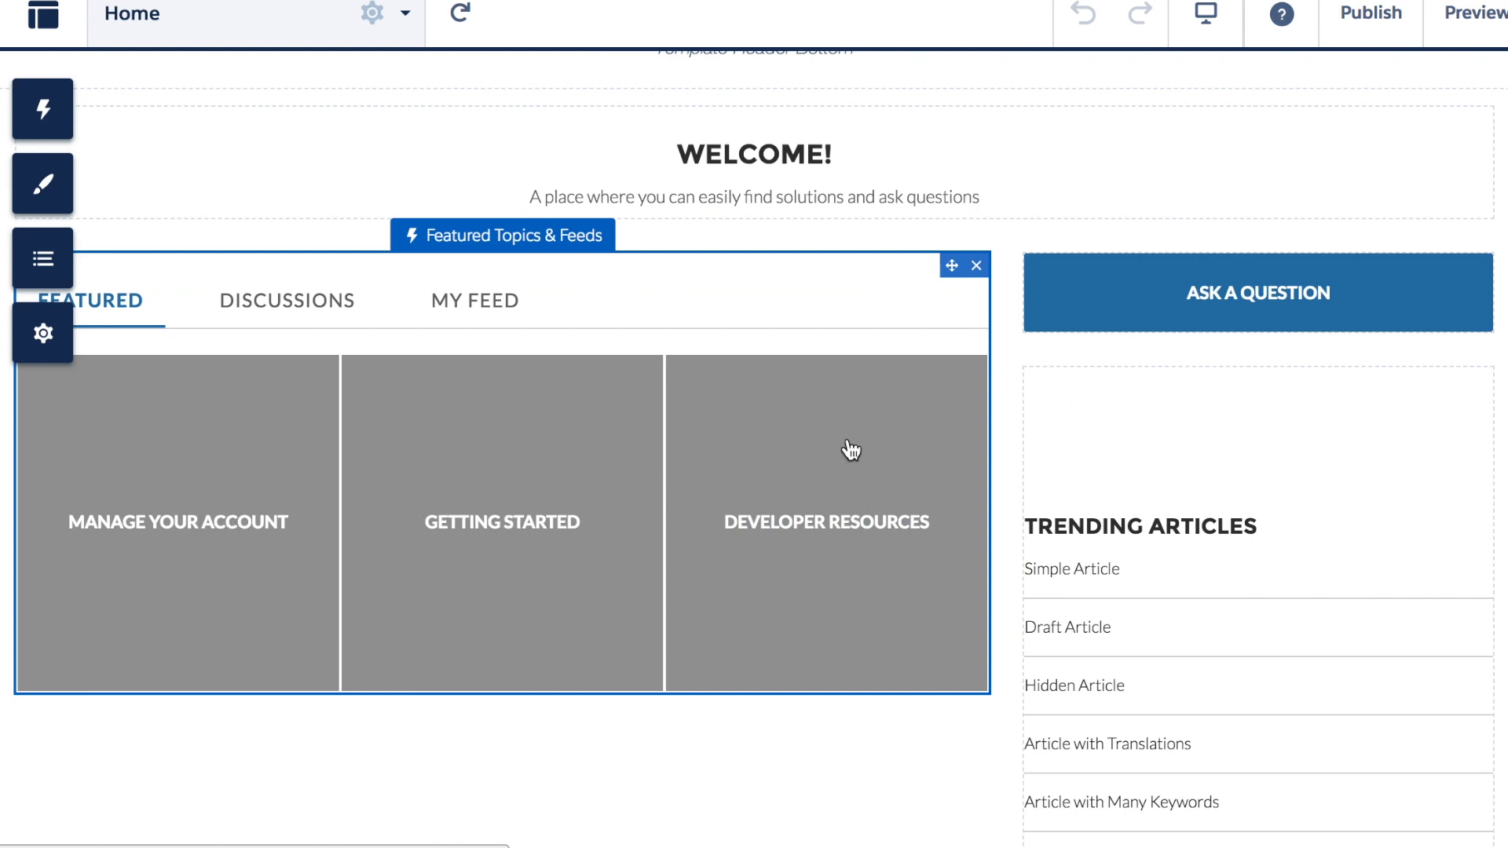
{"action": "scroll", "coordinate": [851, 450], "scroll_direction": "up", "scroll_amount": 5}
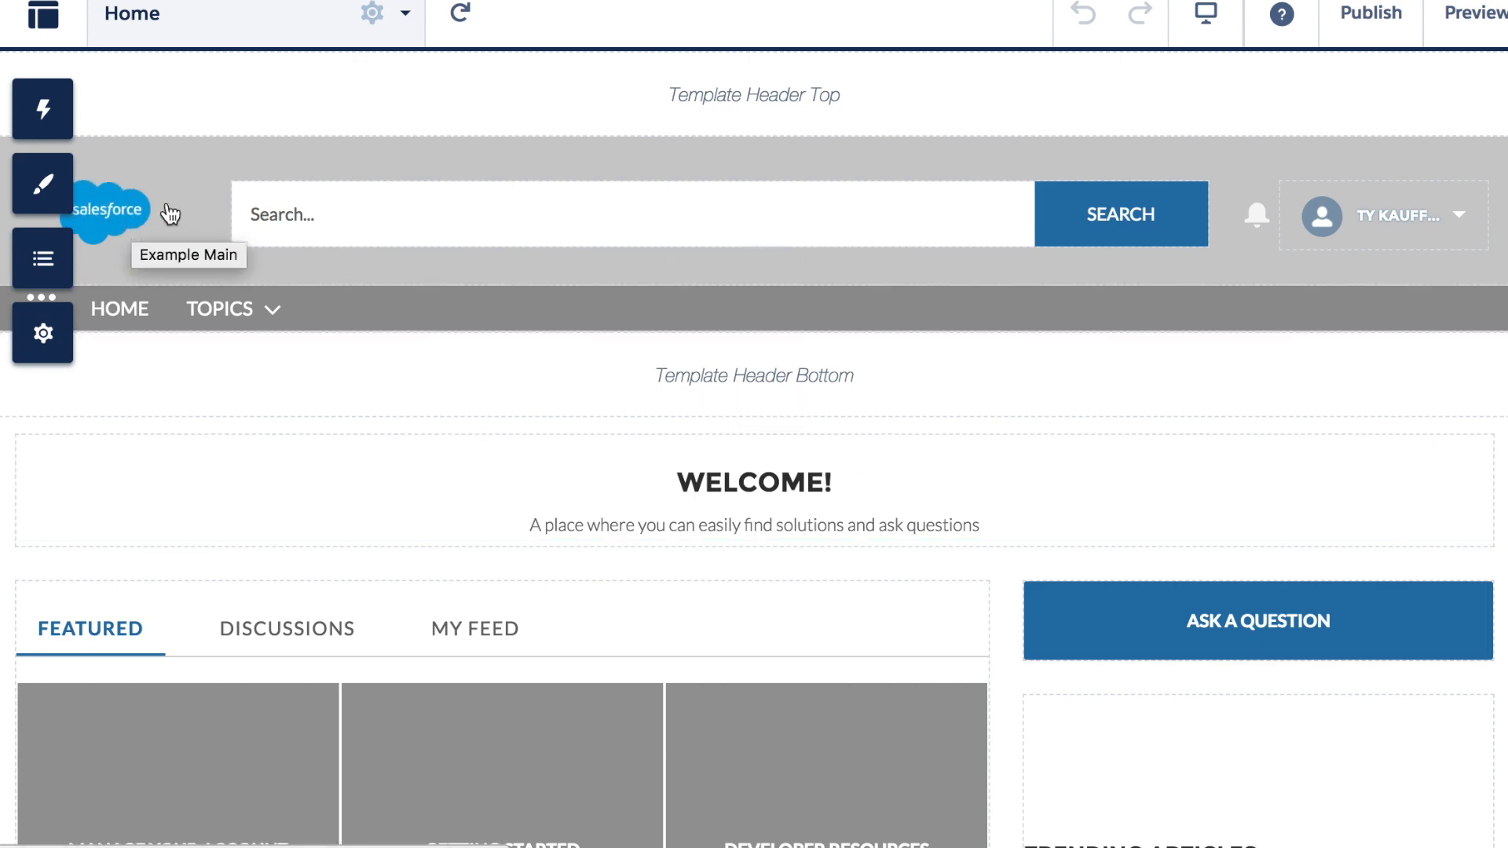
Set the theme's Action Color to red #a92525, turning Search and Ask a Question red
{"action": "left_click", "coordinate": [717, 161]}
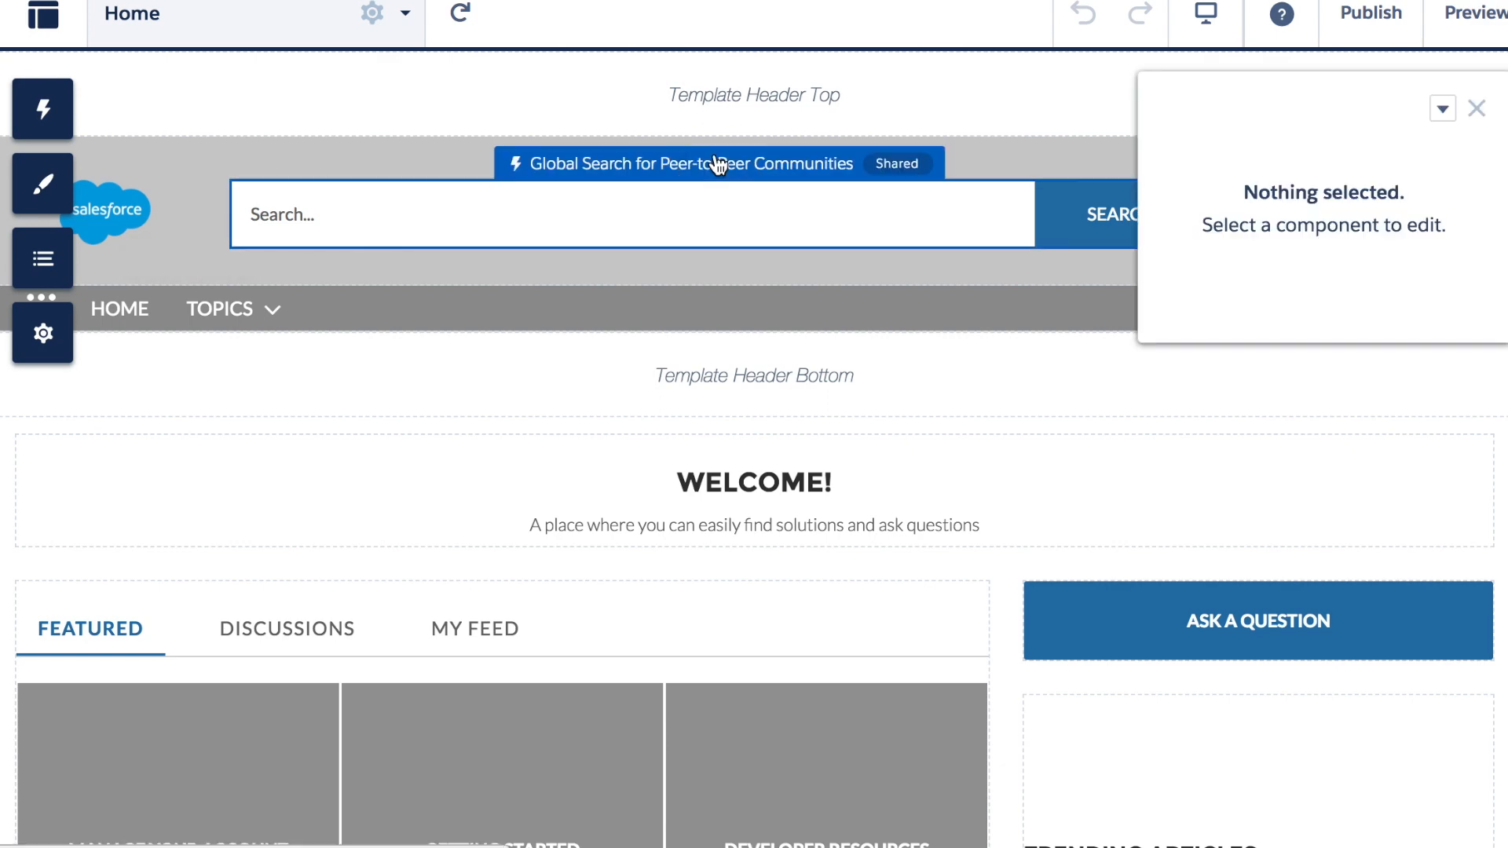
{"action": "left_click", "coordinate": [271, 145]}
{"action": "left_click", "coordinate": [312, 310]}
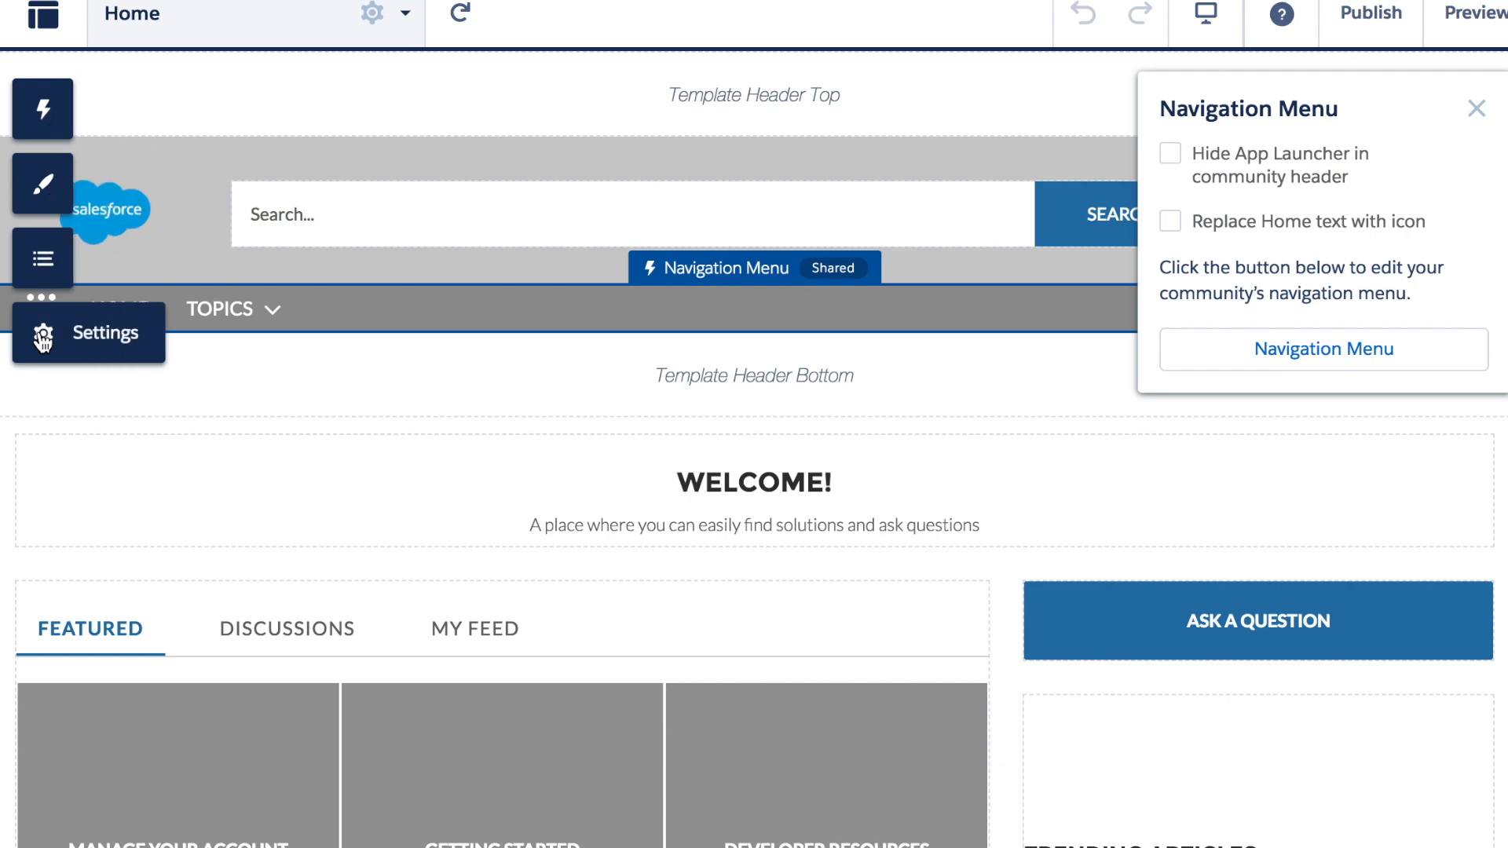
{"action": "left_click", "coordinate": [43, 184]}
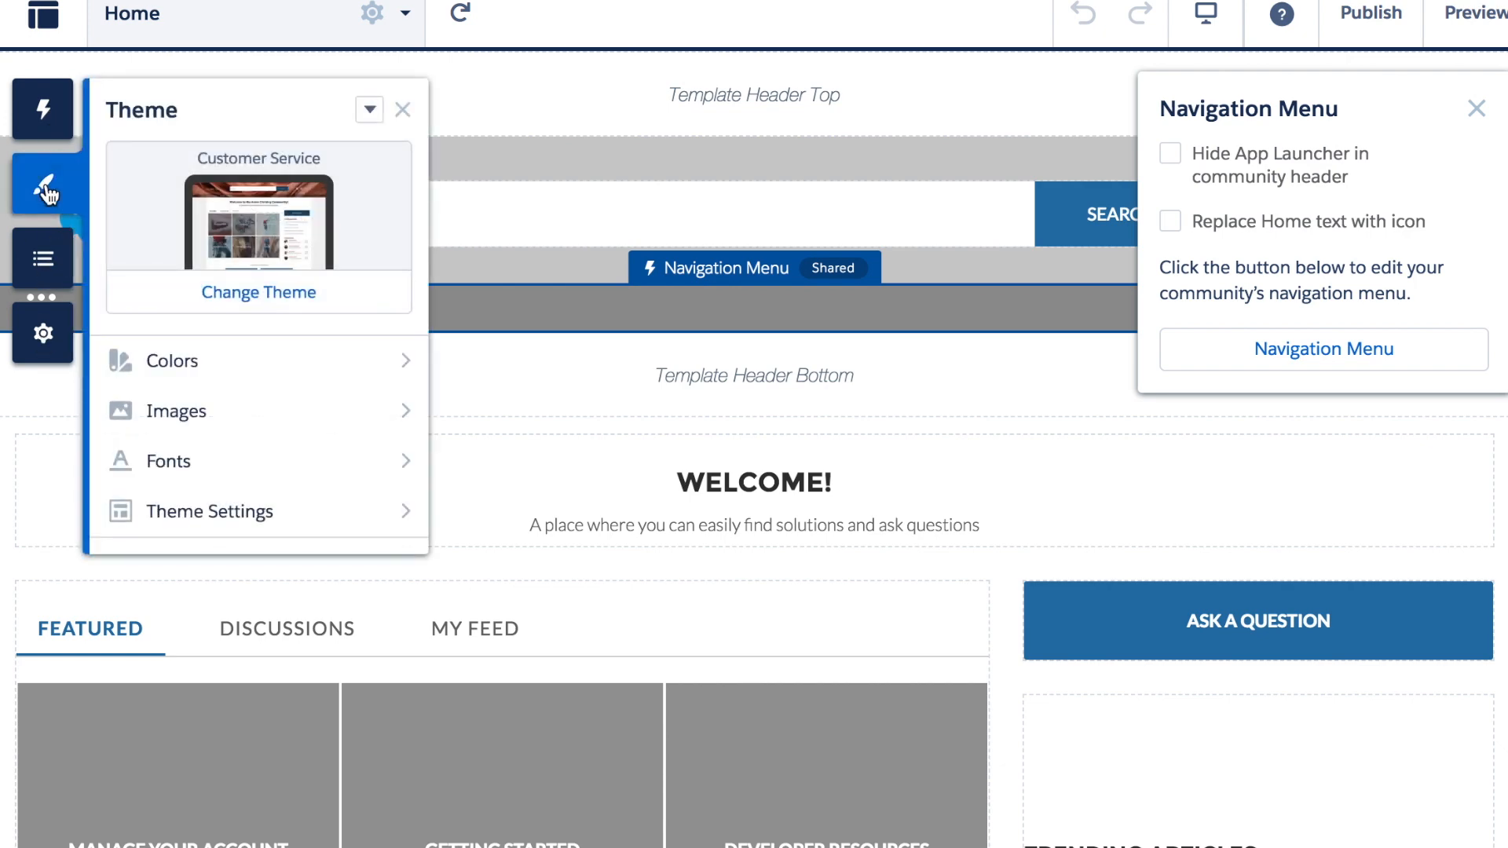
{"action": "left_click", "coordinate": [281, 359]}
{"action": "left_click", "coordinate": [393, 294]}
{"action": "left_click_drag", "start_coordinate": [380, 346], "coordinate": [398, 273]}
Set the theme's Link Color to purple and close the colour settings
{"action": "left_click", "coordinate": [391, 212]}
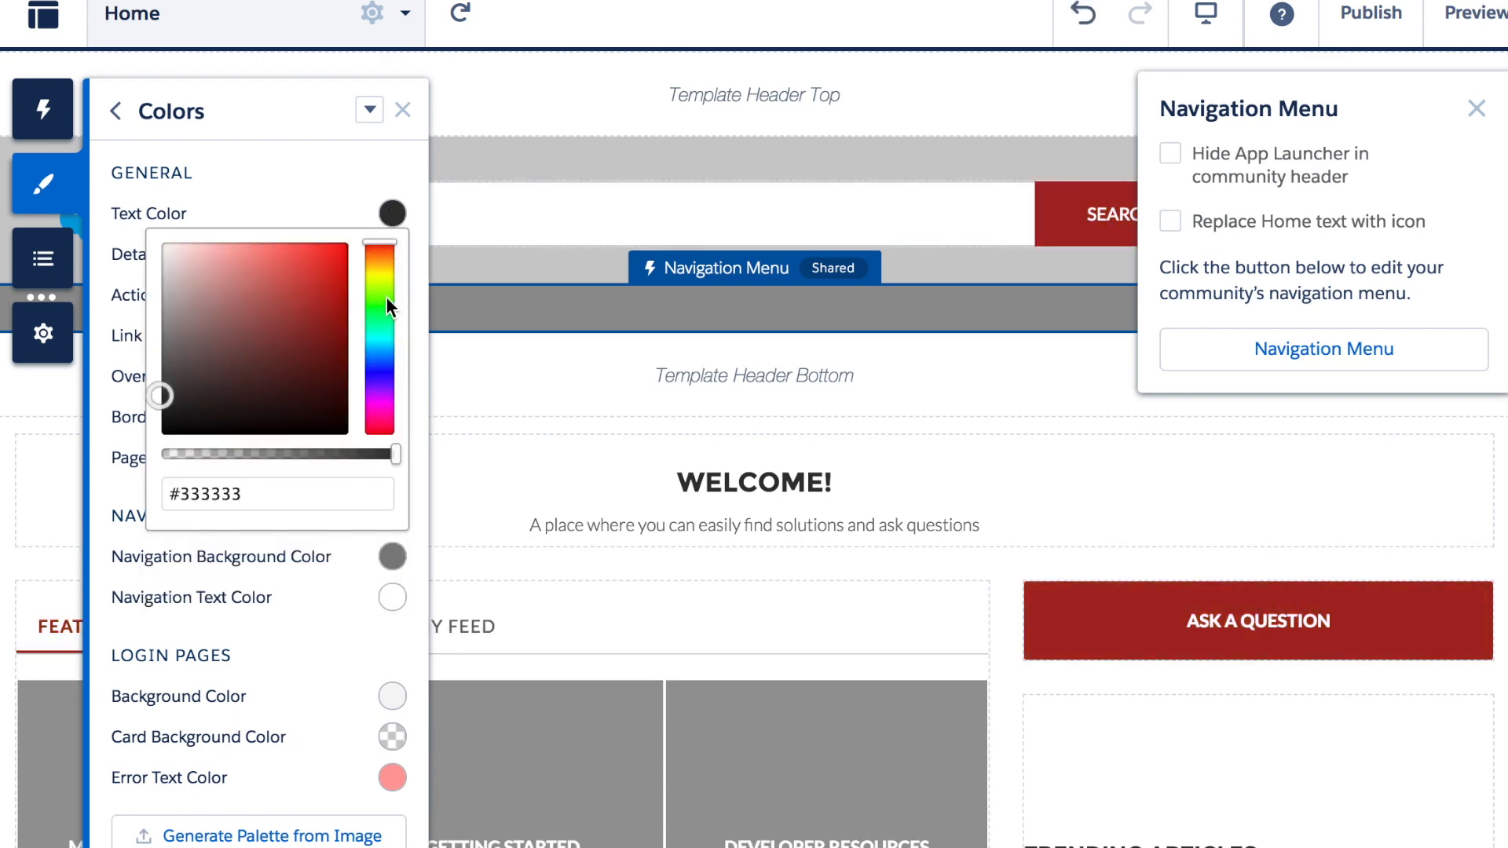
{"action": "left_click", "coordinate": [377, 213]}
{"action": "left_click", "coordinate": [391, 335]}
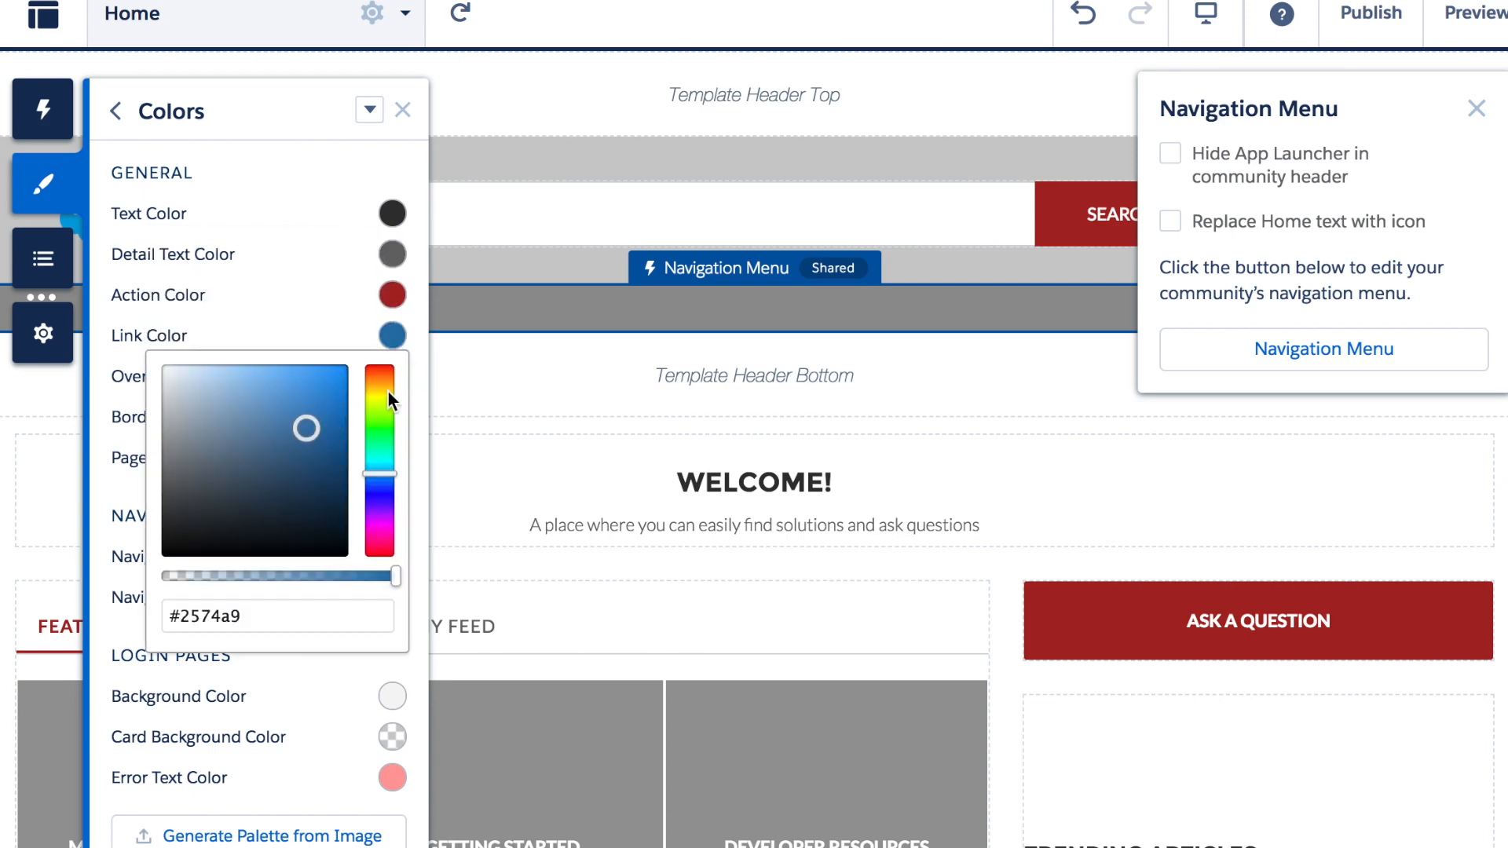
{"action": "left_click", "coordinate": [385, 520]}
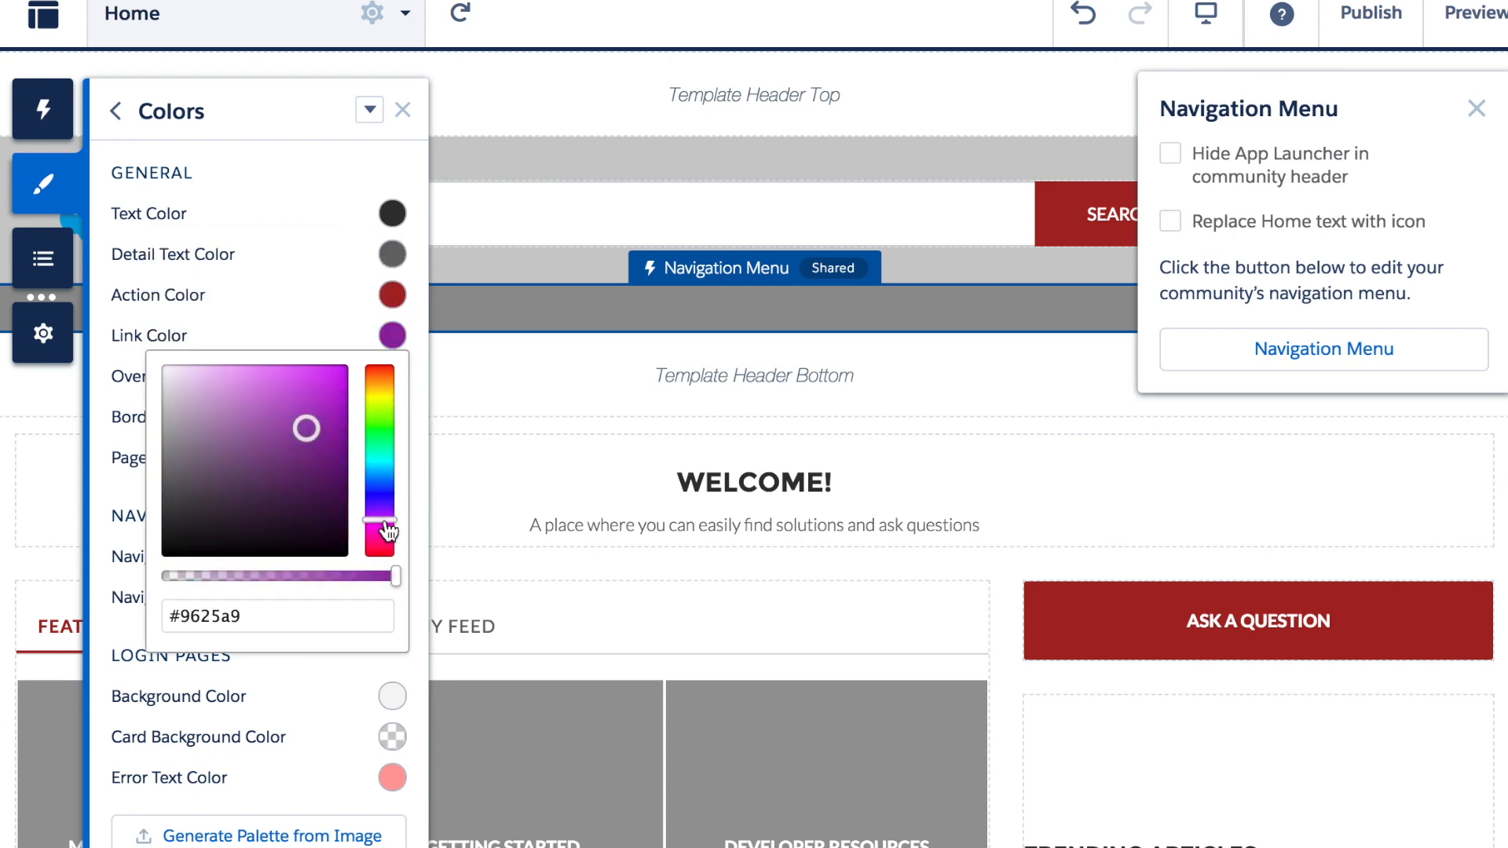
{"action": "left_click", "coordinate": [347, 256]}
{"action": "left_click", "coordinate": [954, 69]}
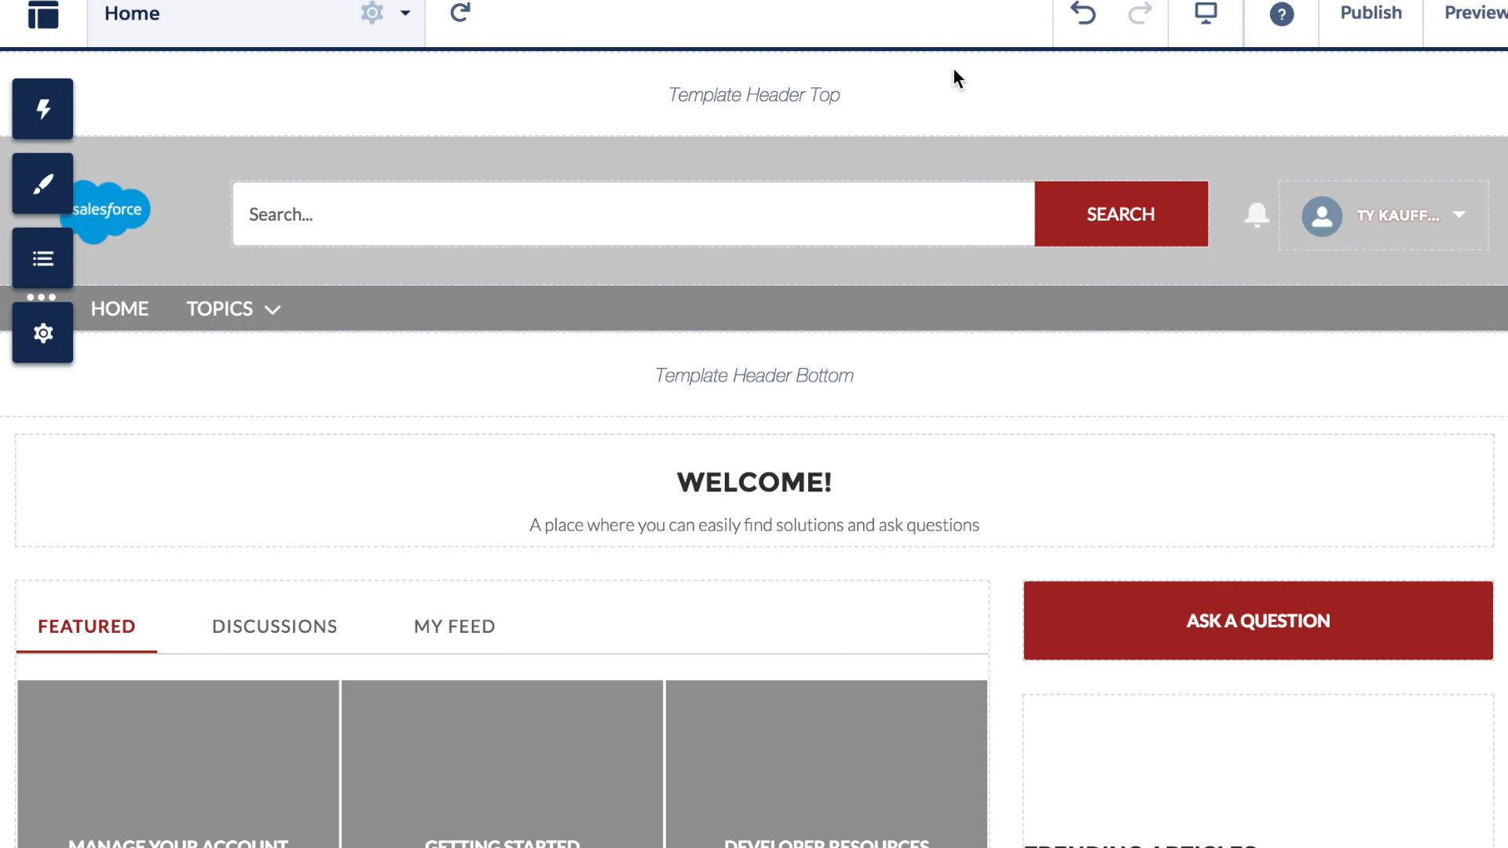
Publish the red-themed community changes and dismiss the publishing confirmation
{"action": "left_click", "coordinate": [1370, 14]}
{"action": "left_click", "coordinate": [1134, 473]}
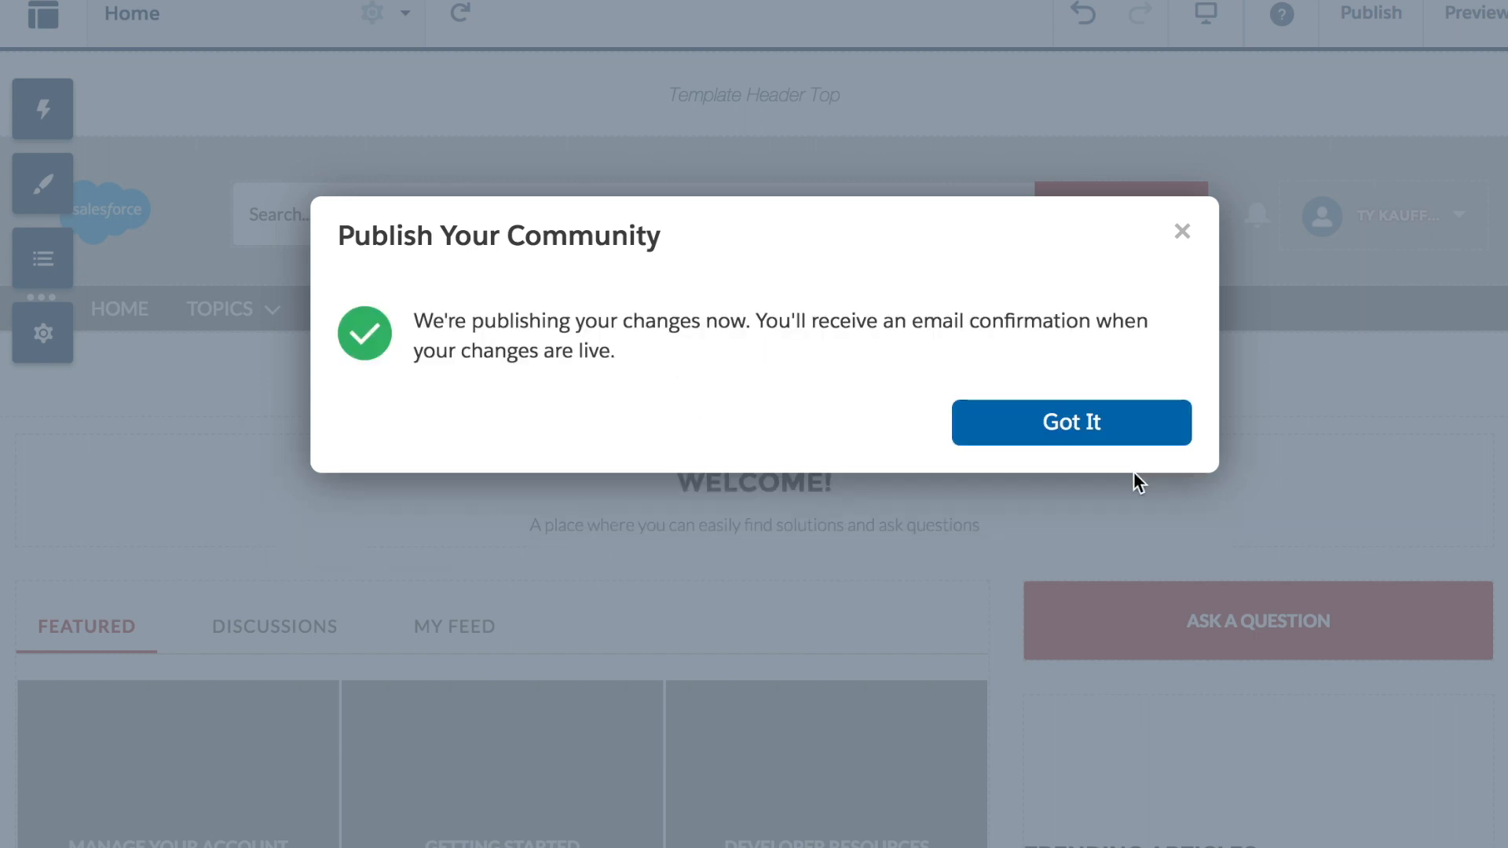
{"action": "left_click", "coordinate": [1132, 424]}
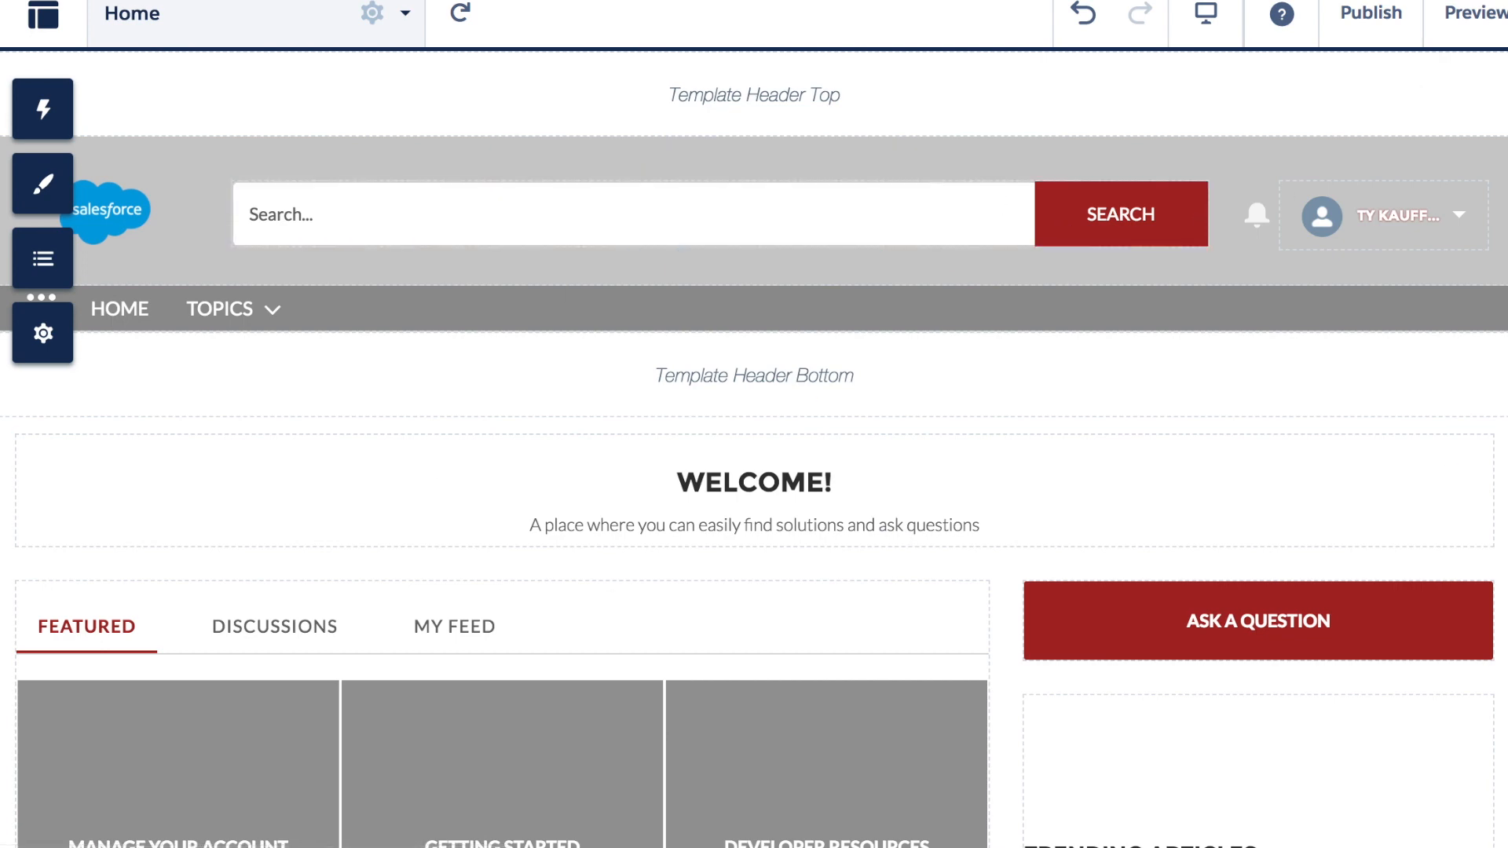
{"action": "left_click", "coordinate": [1483, 30]}
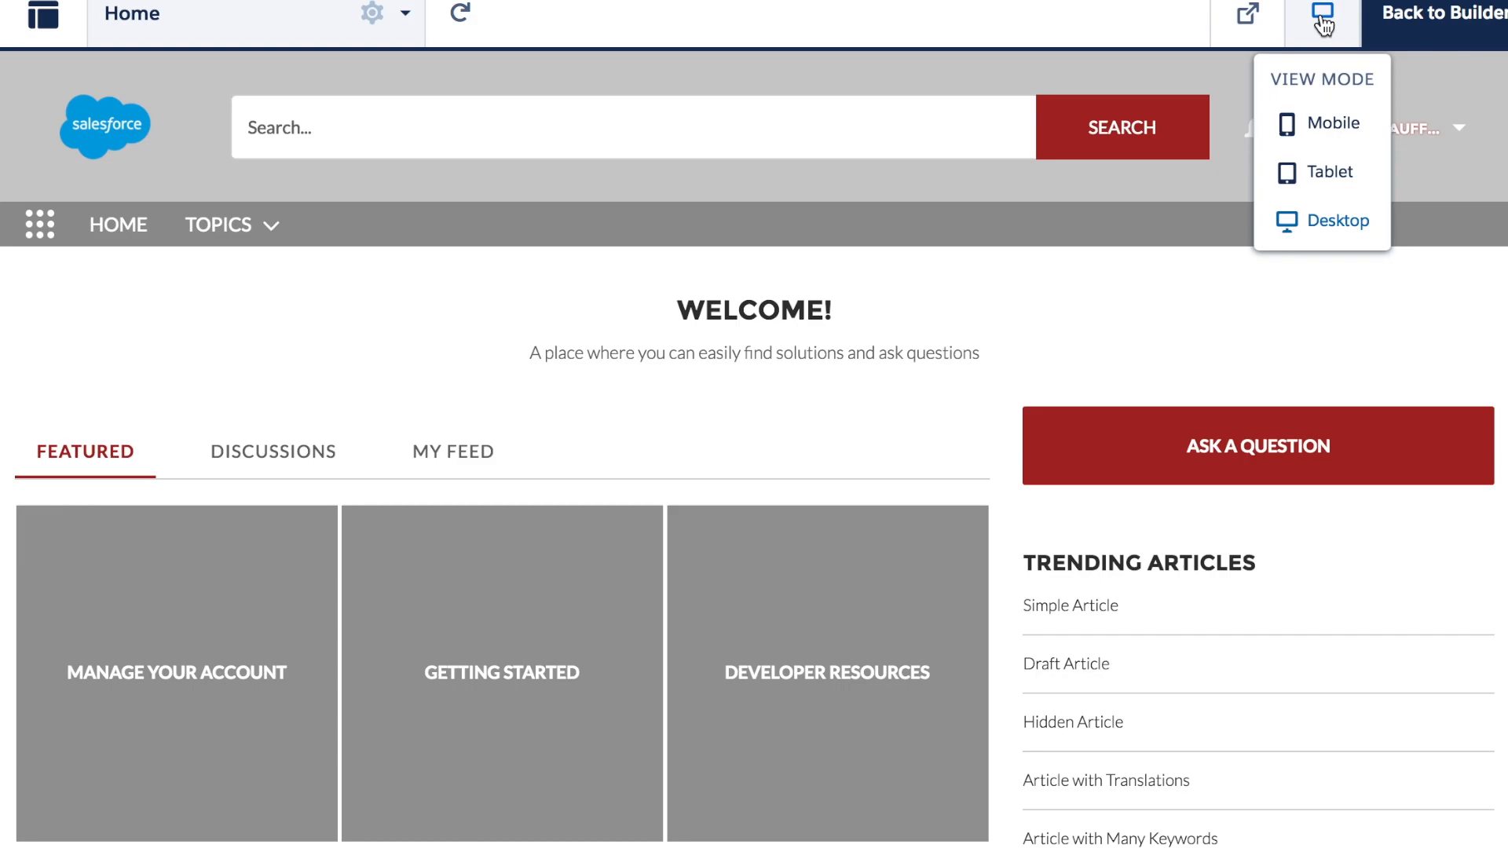
Preview the Home page in a separate tab and browse the TOPICS menu and page content
{"action": "left_click", "coordinate": [1246, 19]}
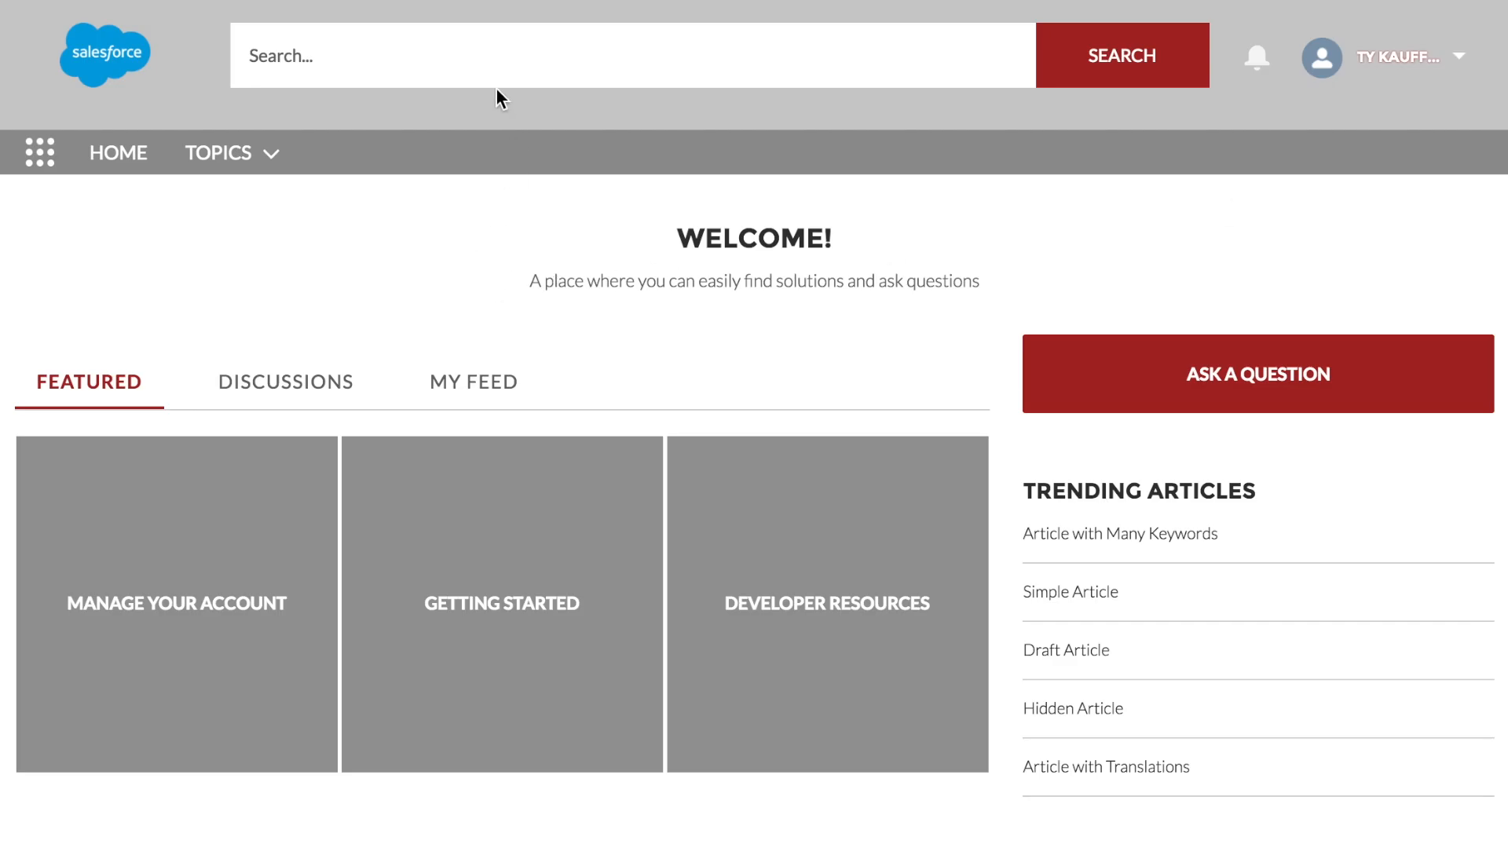
{"action": "left_click", "coordinate": [271, 172]}
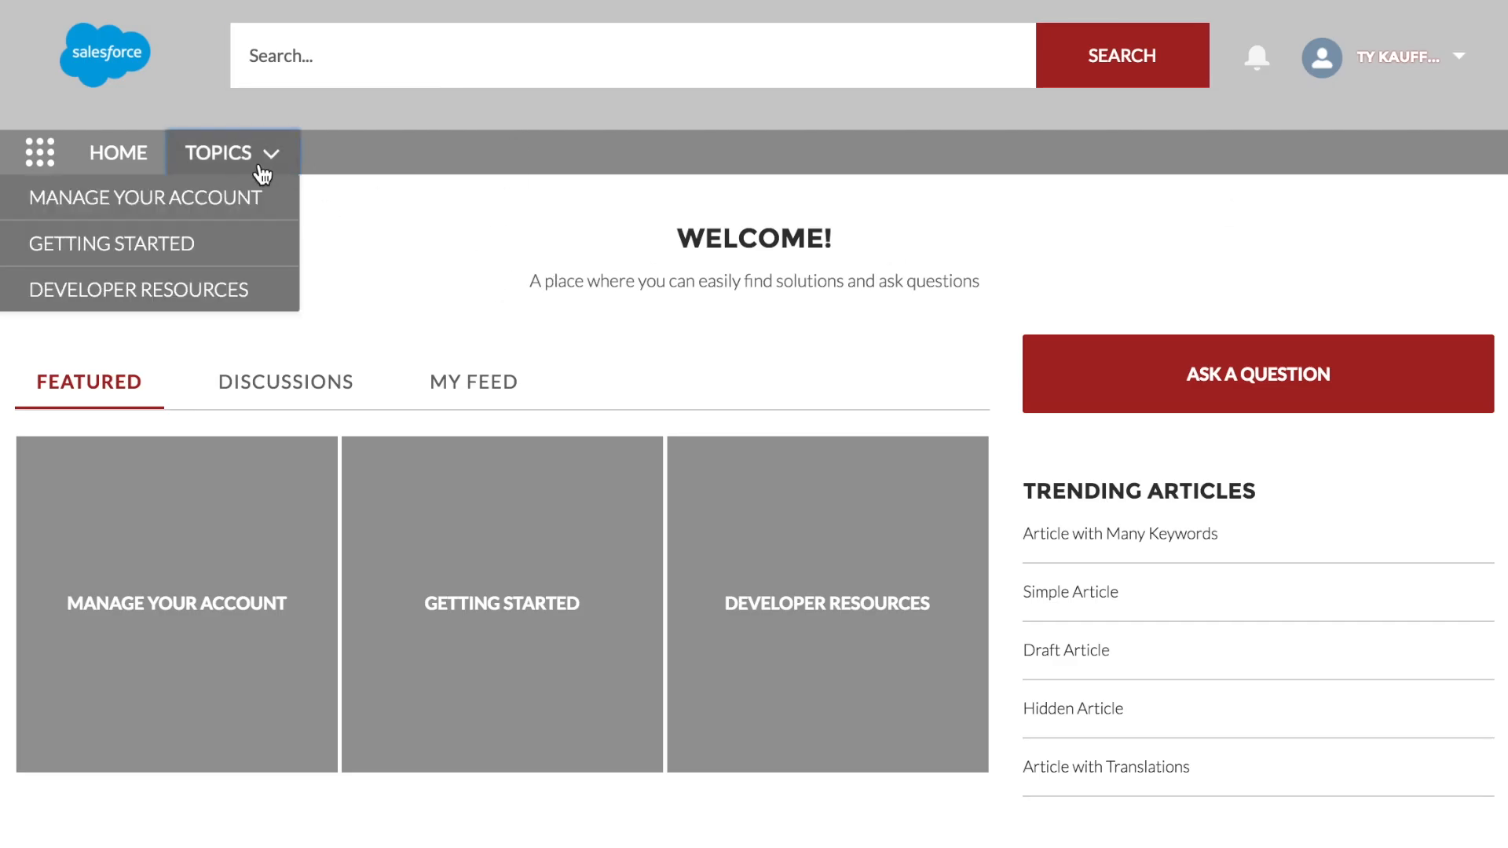
{"action": "left_click", "coordinate": [261, 172]}
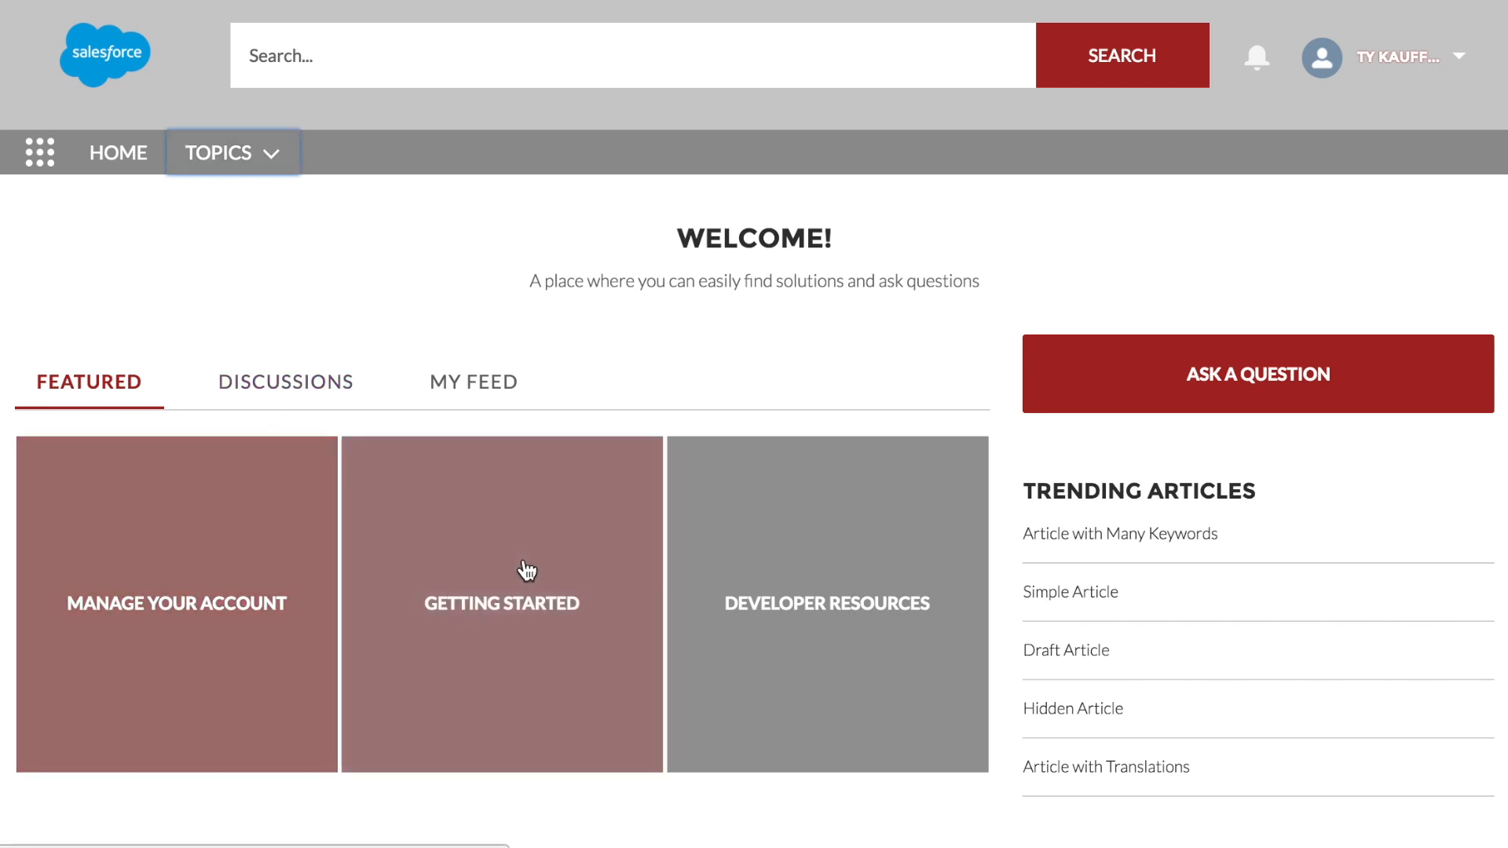
{"action": "scroll", "coordinate": [929, 557], "scroll_direction": "down", "scroll_amount": 1}
{"action": "scroll", "coordinate": [928, 558], "scroll_direction": "down", "scroll_amount": 3}
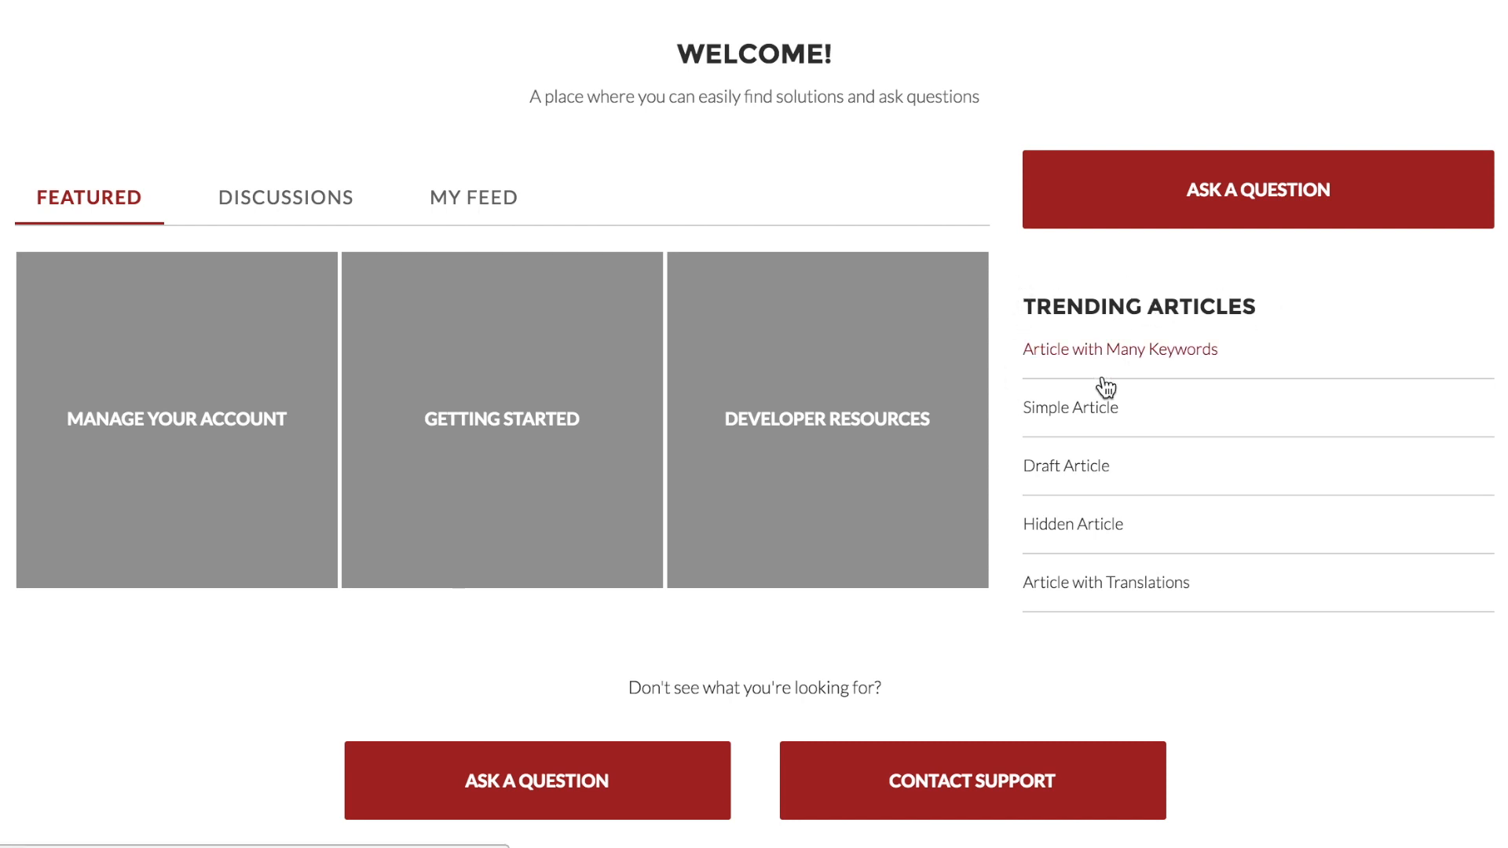
{"action": "scroll", "coordinate": [1101, 385], "scroll_direction": "up", "scroll_amount": 3}
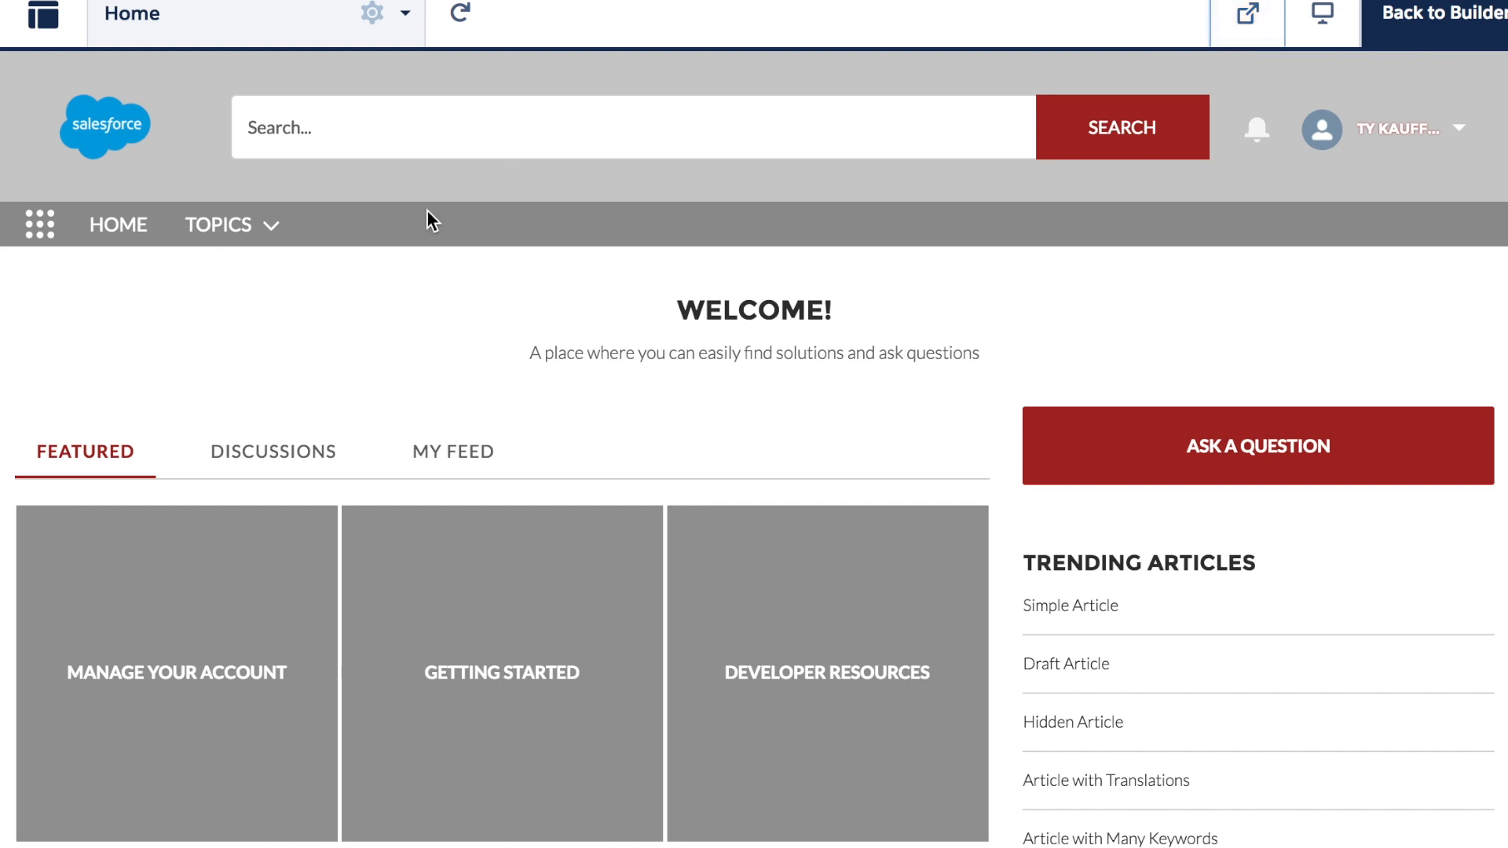
{"action": "scroll", "coordinate": [745, 362], "scroll_direction": "down", "scroll_amount": 3}
{"action": "scroll", "coordinate": [745, 363], "scroll_direction": "down", "scroll_amount": 1}
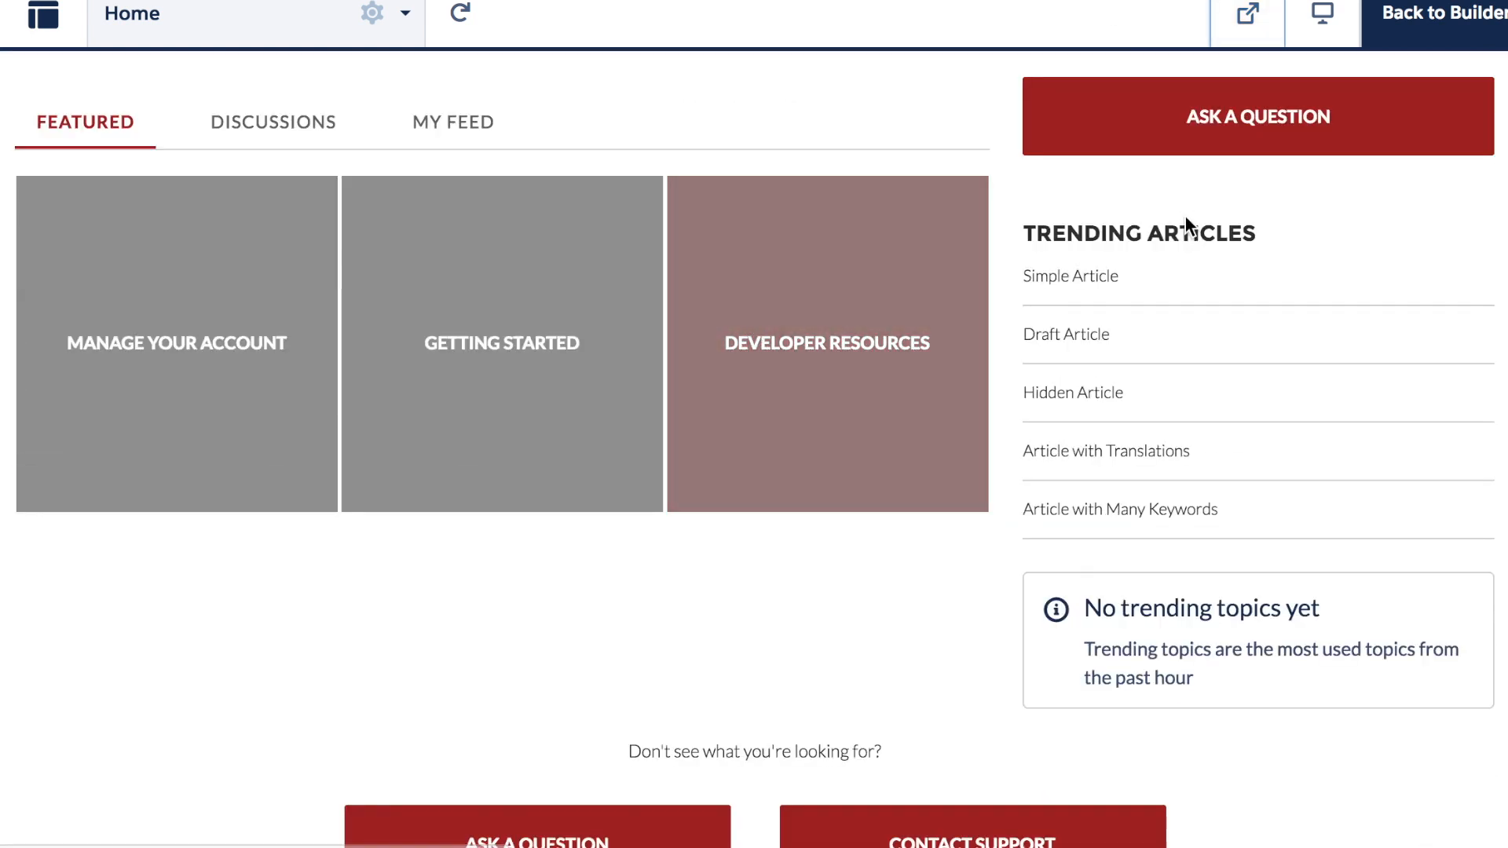
Return to the builder and delete the Trending Articles component
{"action": "left_click", "coordinate": [1436, 23]}
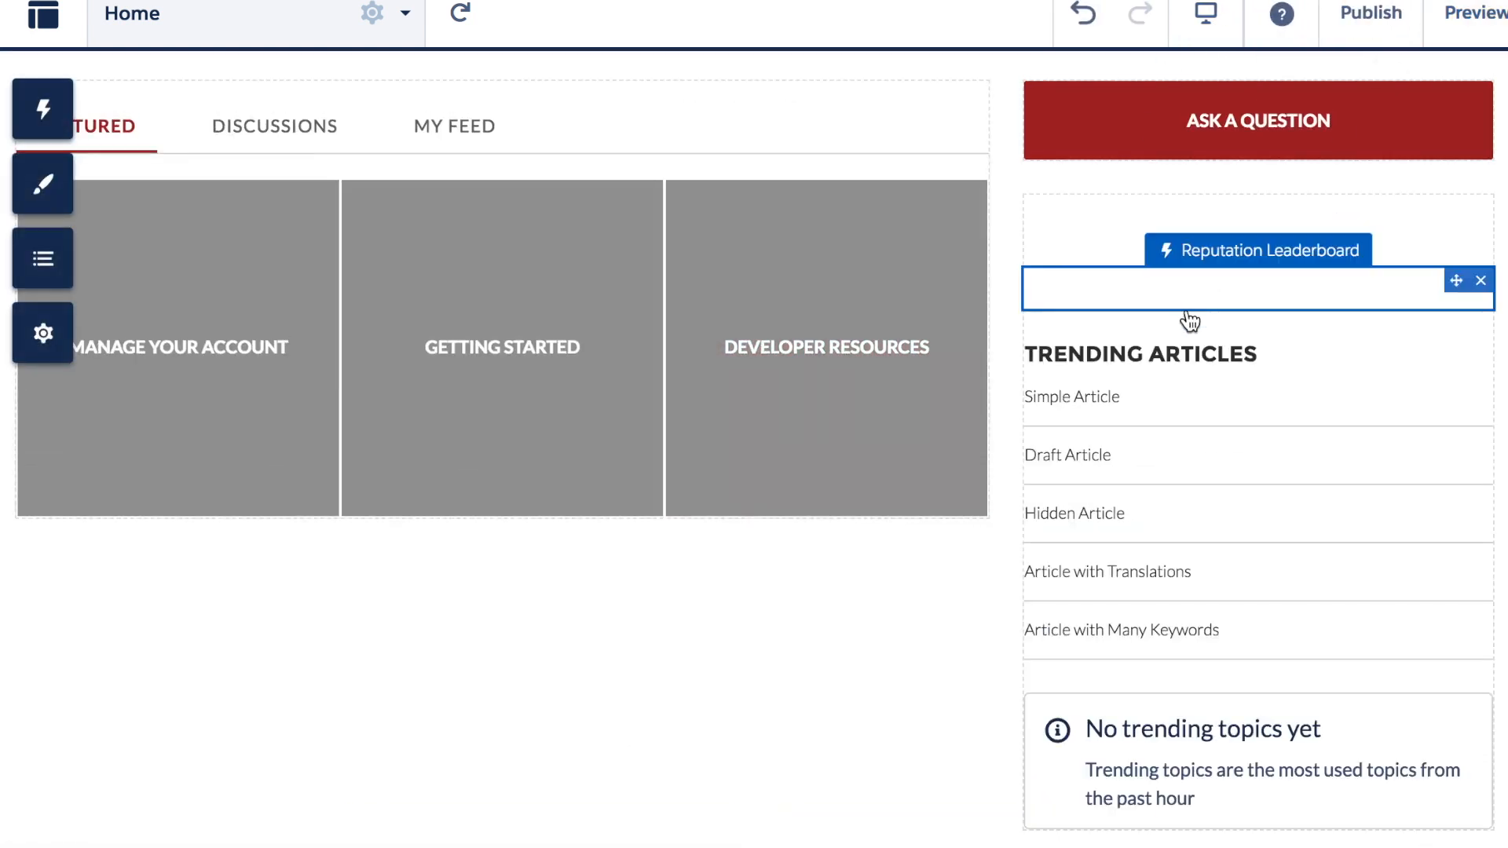
{"action": "left_click", "coordinate": [1480, 354]}
{"action": "left_click", "coordinate": [992, 350]}
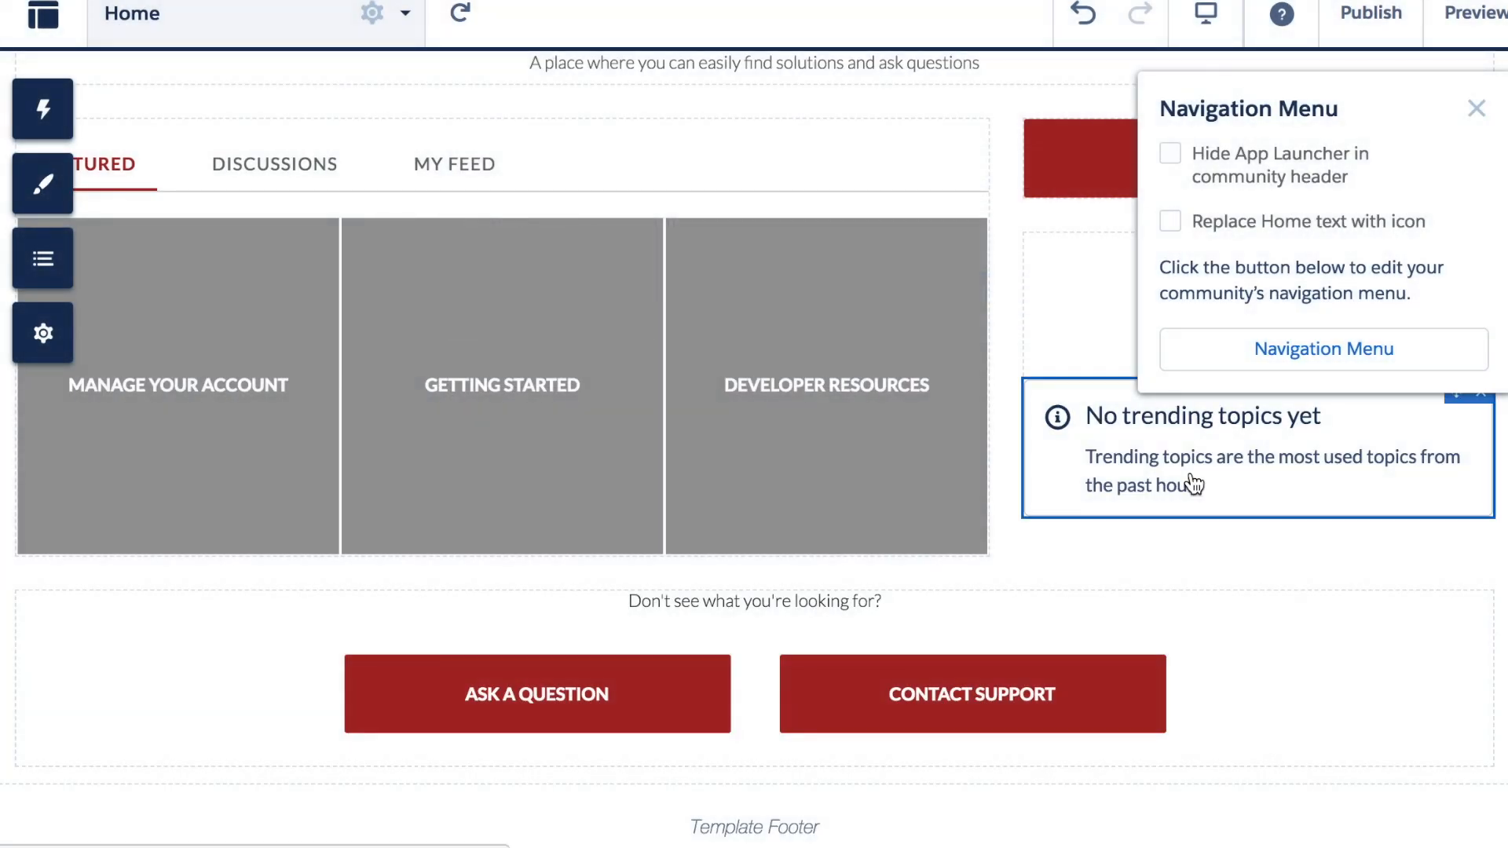
Drag a Trending Topics component beneath Ask a Question in the right column
{"action": "left_click", "coordinate": [43, 108]}
{"action": "scroll", "coordinate": [299, 573], "scroll_direction": "down", "scroll_amount": 7}
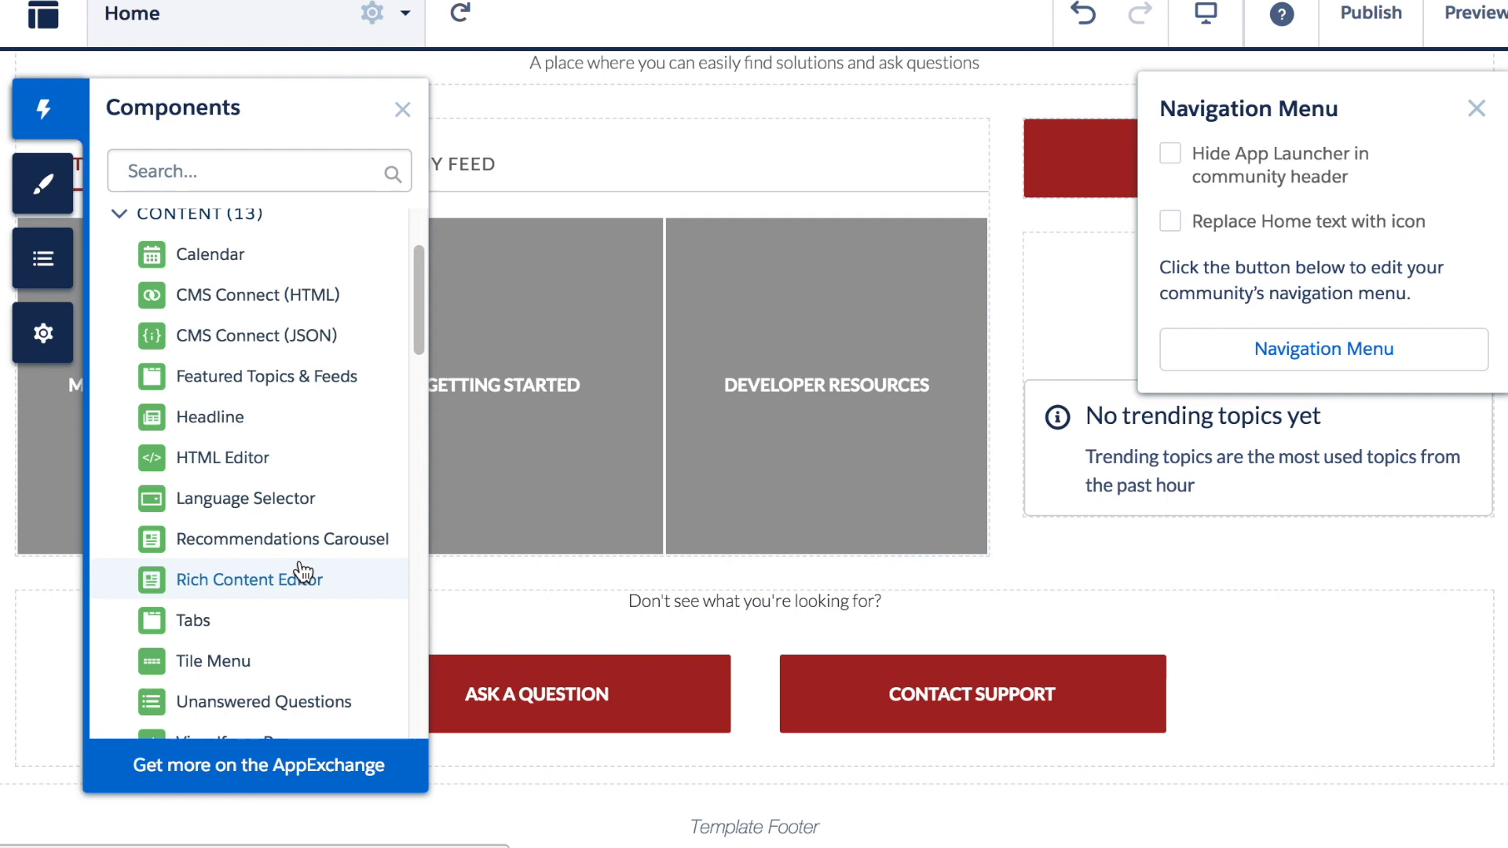
{"action": "scroll", "coordinate": [301, 592], "scroll_direction": "down", "scroll_amount": 15}
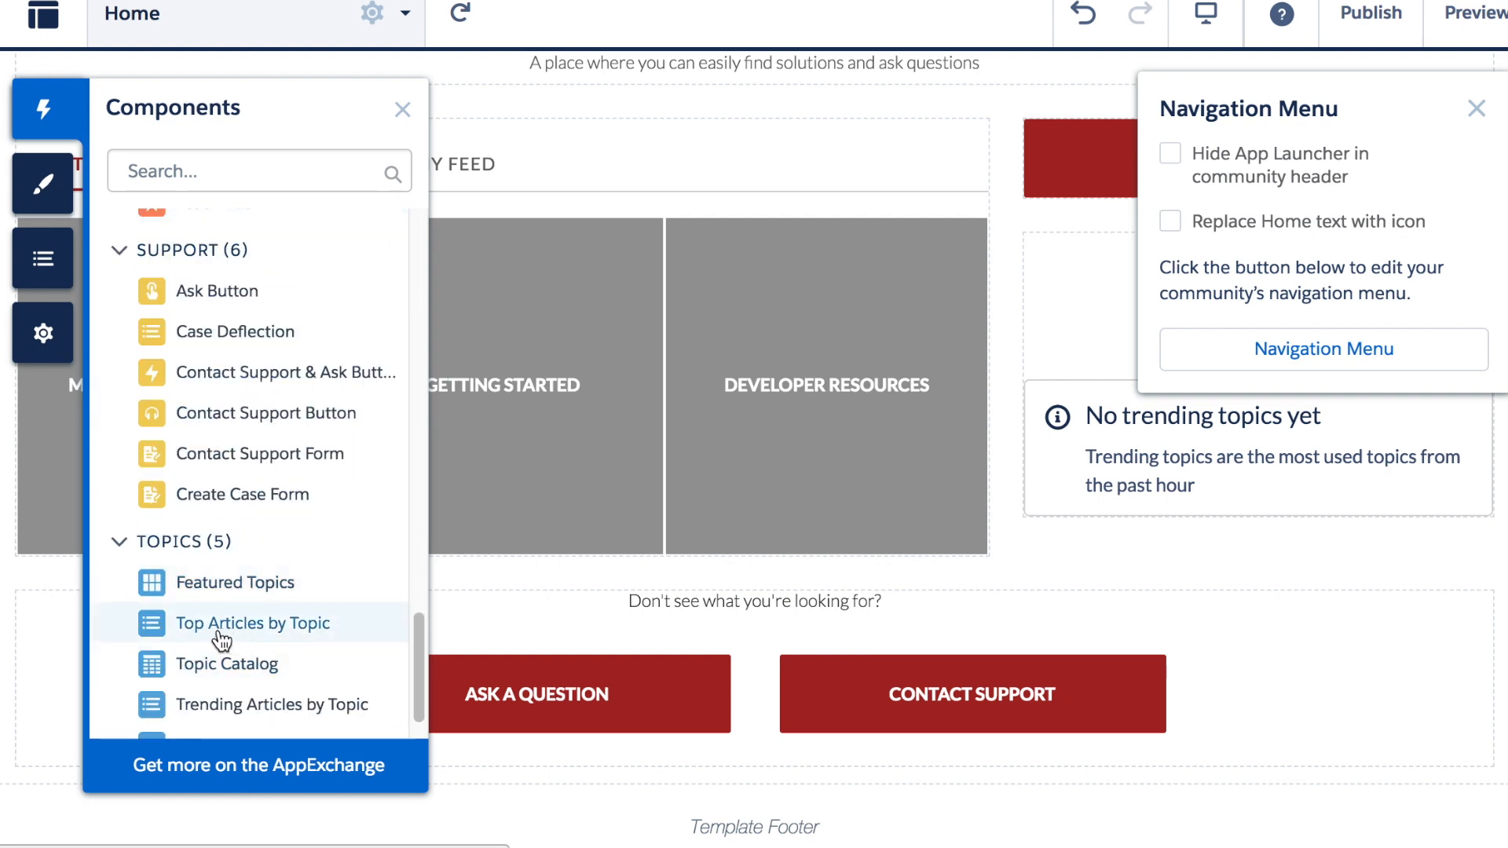
{"action": "scroll", "coordinate": [249, 675], "scroll_direction": "down", "scroll_amount": 1}
{"action": "left_click_drag", "start_coordinate": [239, 692], "coordinate": [1114, 245]}
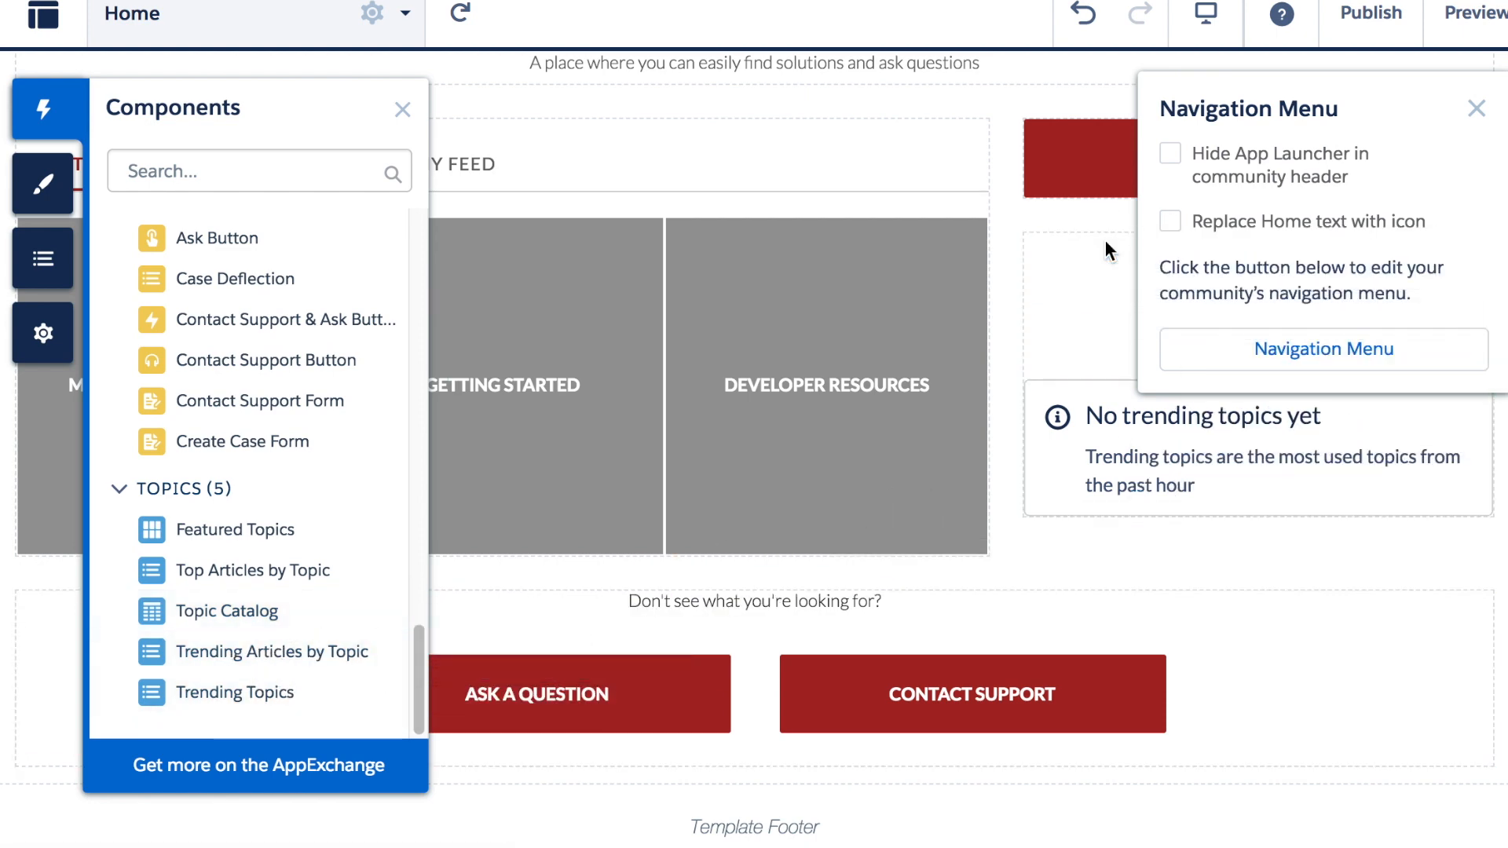
Review the Trending Topics properties, keeping 5 topics, and close the panel
{"action": "left_click", "coordinate": [1478, 117]}
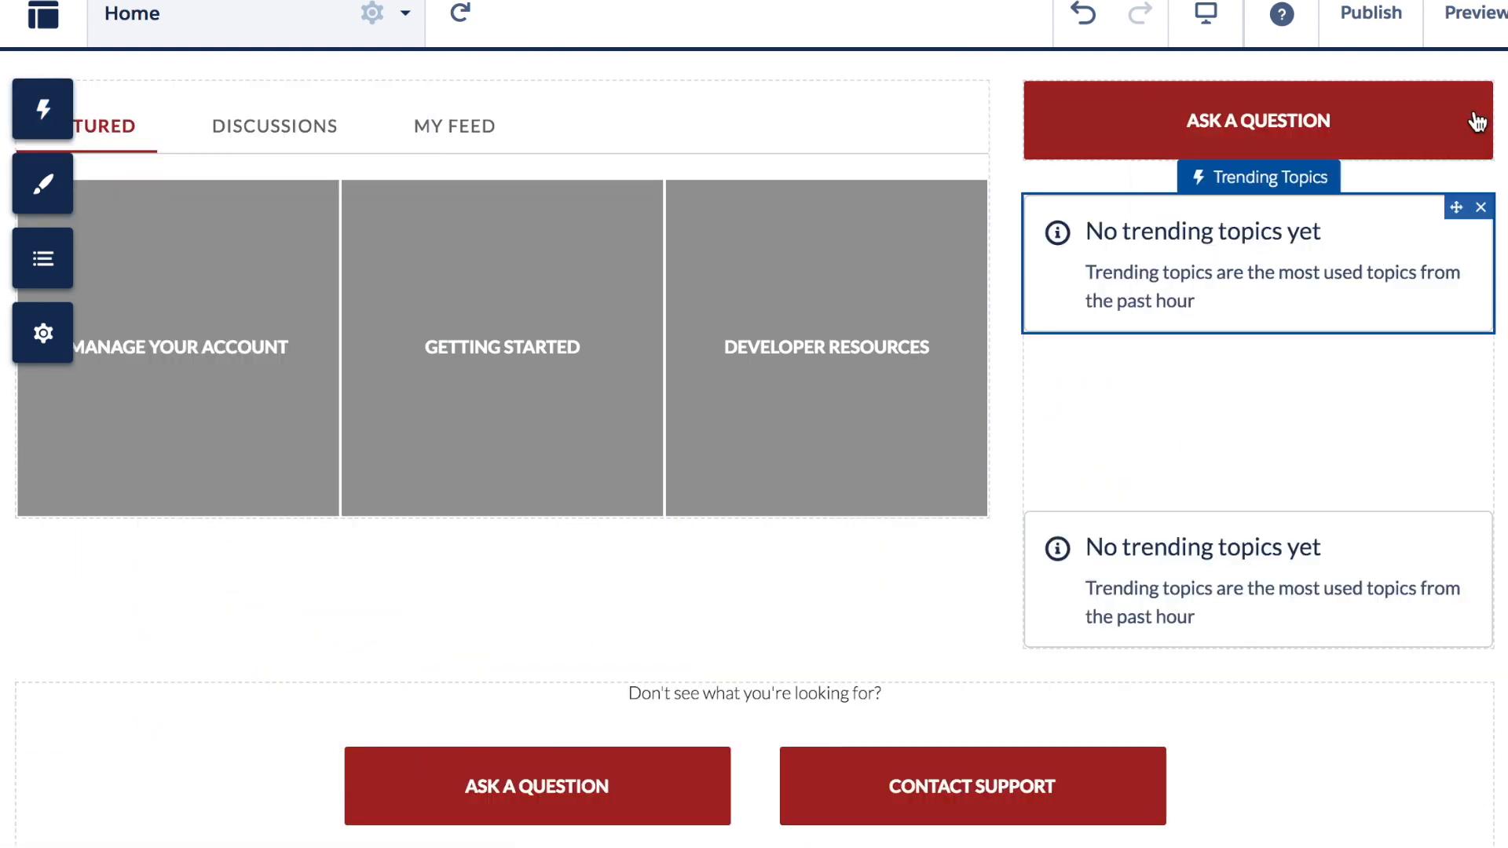
{"action": "left_click", "coordinate": [1452, 212]}
{"action": "left_click_drag", "start_coordinate": [1259, 369], "coordinate": [1168, 366]}
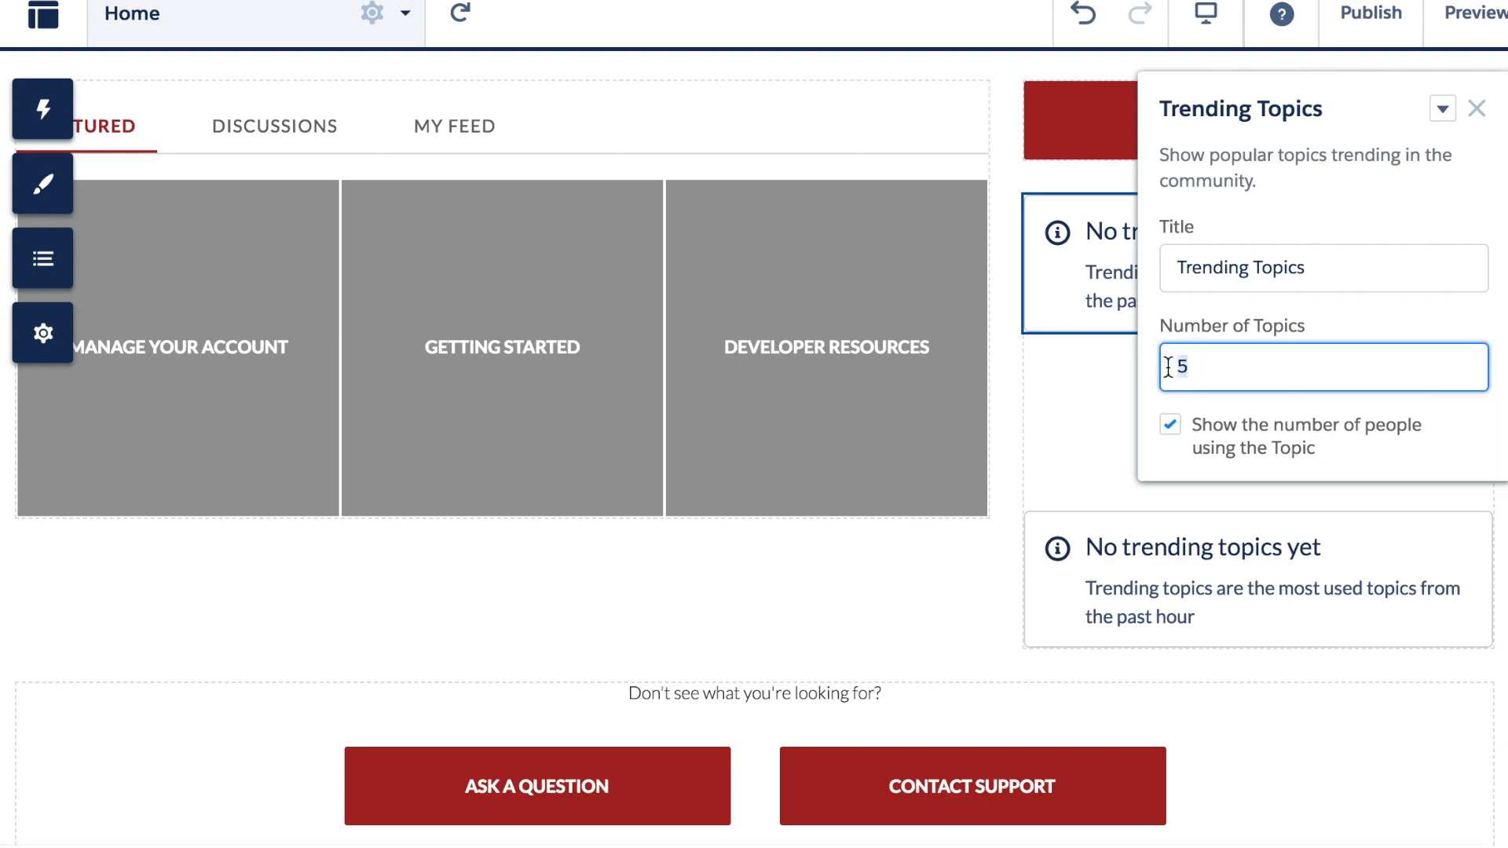
{"action": "left_click", "coordinate": [1333, 273]}
{"action": "left_click", "coordinate": [1477, 110]}
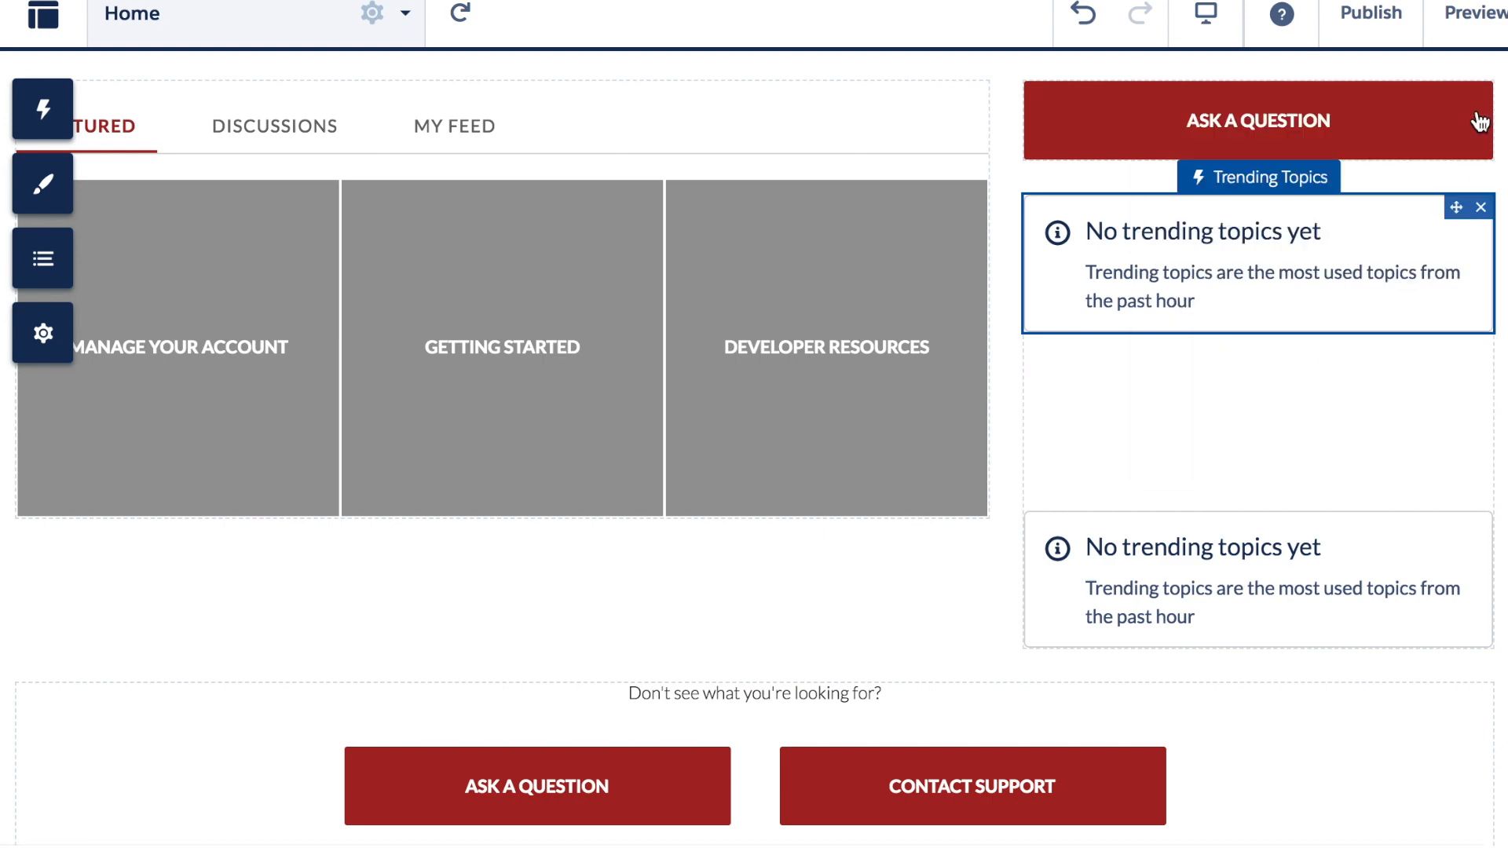
{"action": "scroll", "coordinate": [1131, 416], "scroll_direction": "up", "scroll_amount": 1}
{"action": "scroll", "coordinate": [1129, 409], "scroll_direction": "up", "scroll_amount": 5}
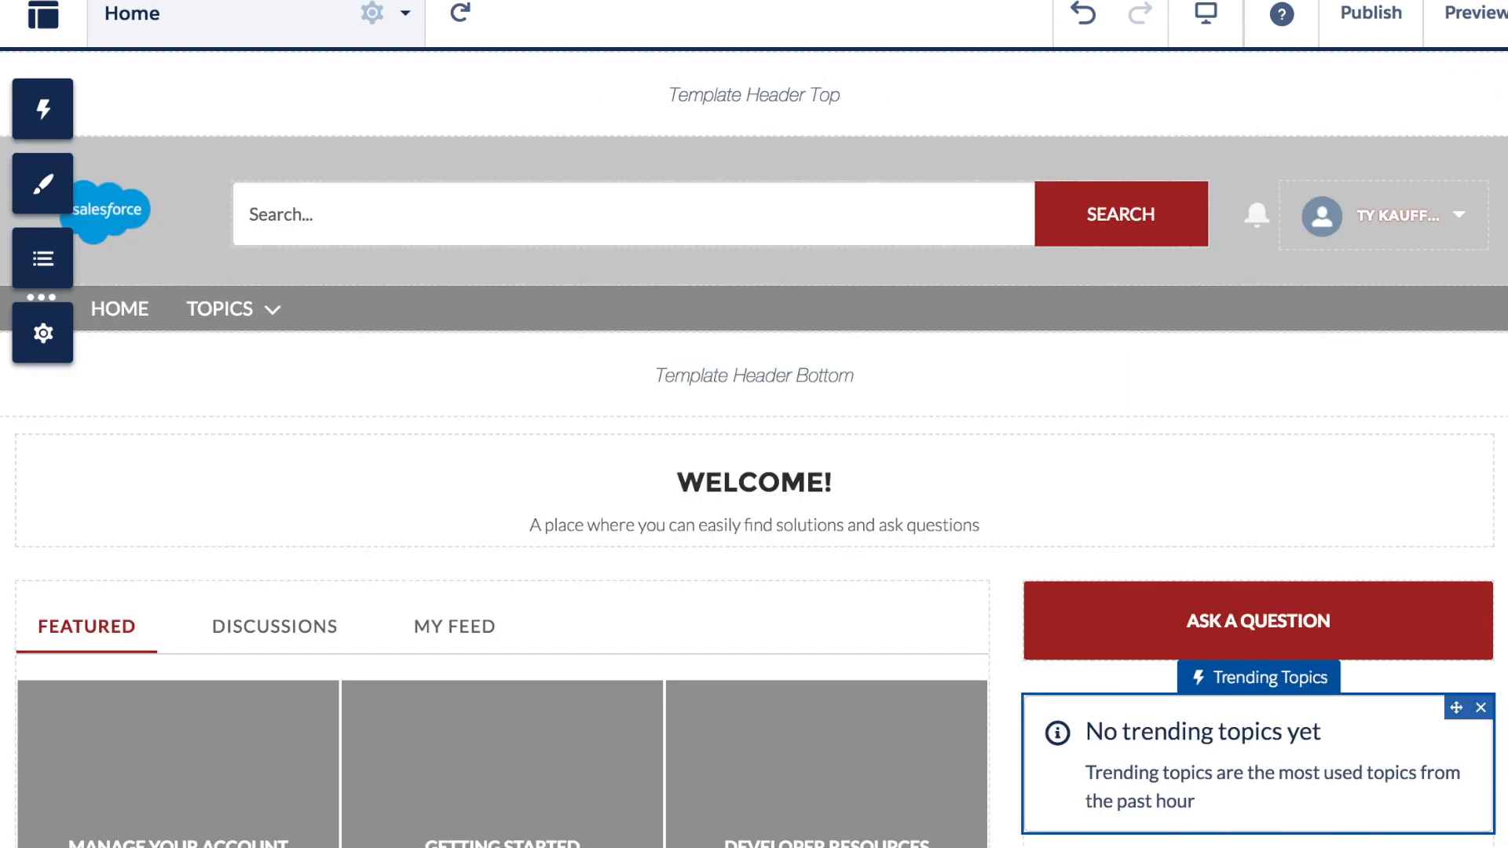